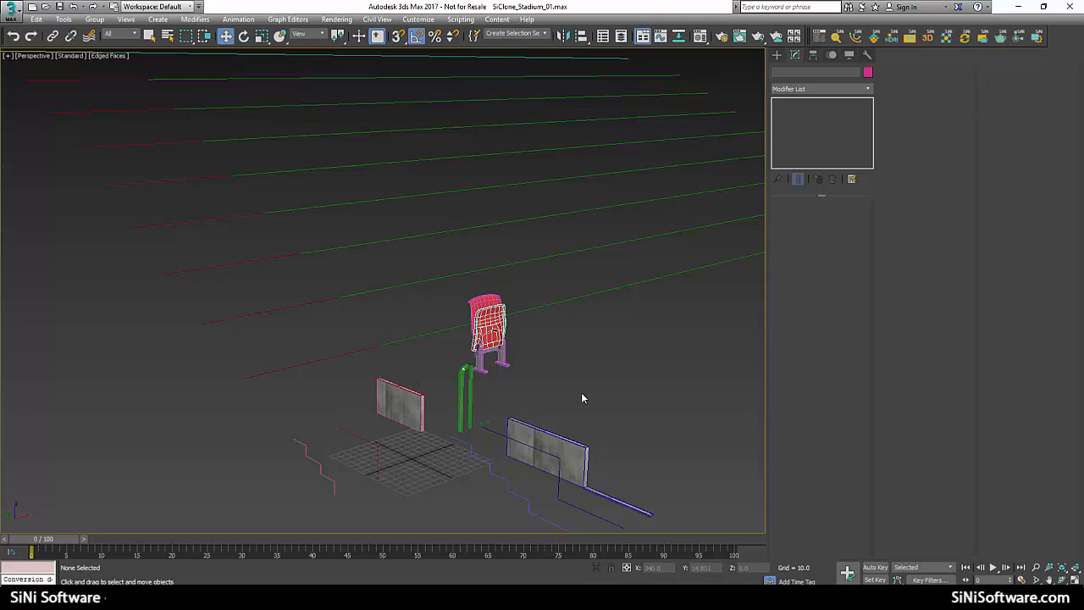
# Step: Create a SiClone object on the ground beside the stadium seat
pyautogui.press('x')
pyautogui.click(562, 398)
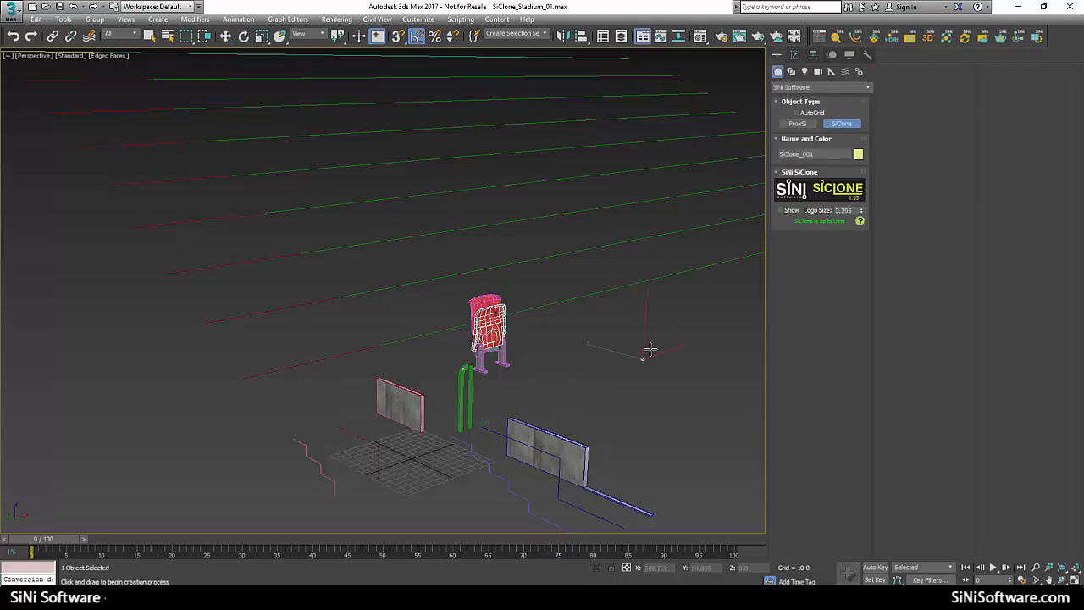
pyautogui.moveTo(646, 350); pyautogui.dragTo(656, 431)
pyautogui.moveTo(656, 431); pyautogui.dragTo(598, 414, button='middle')
pyautogui.scroll(-1, 623, 438)
pyautogui.press('w')
# Step: Assign the stadium row spline Spline_For_SiClone_047 as the SiClone object's spline path
pyautogui.scroll(-5, 590, 427)
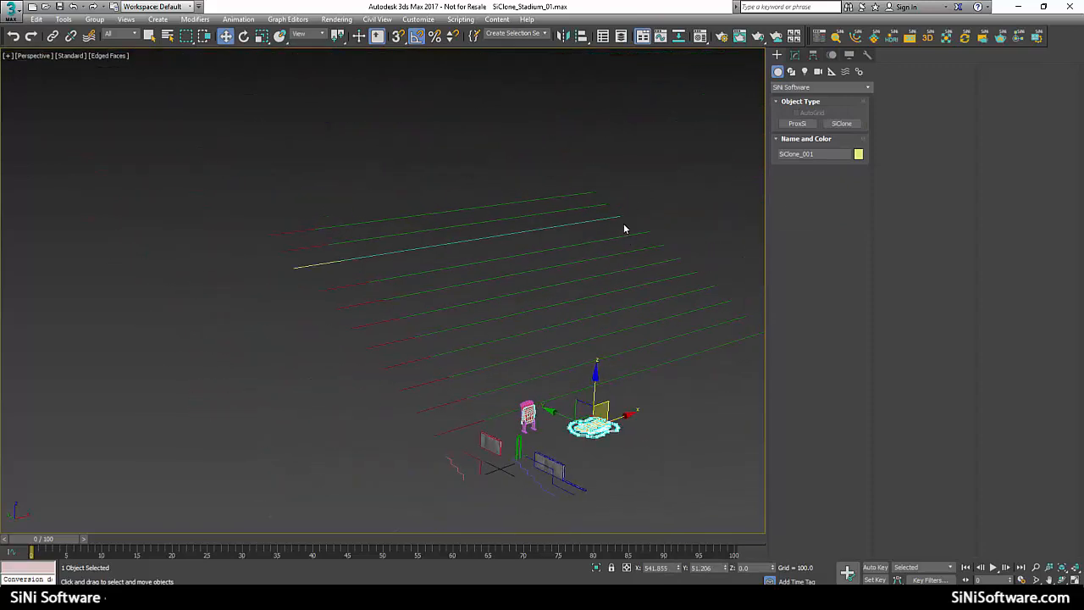
pyautogui.scroll(4, 424, 333)
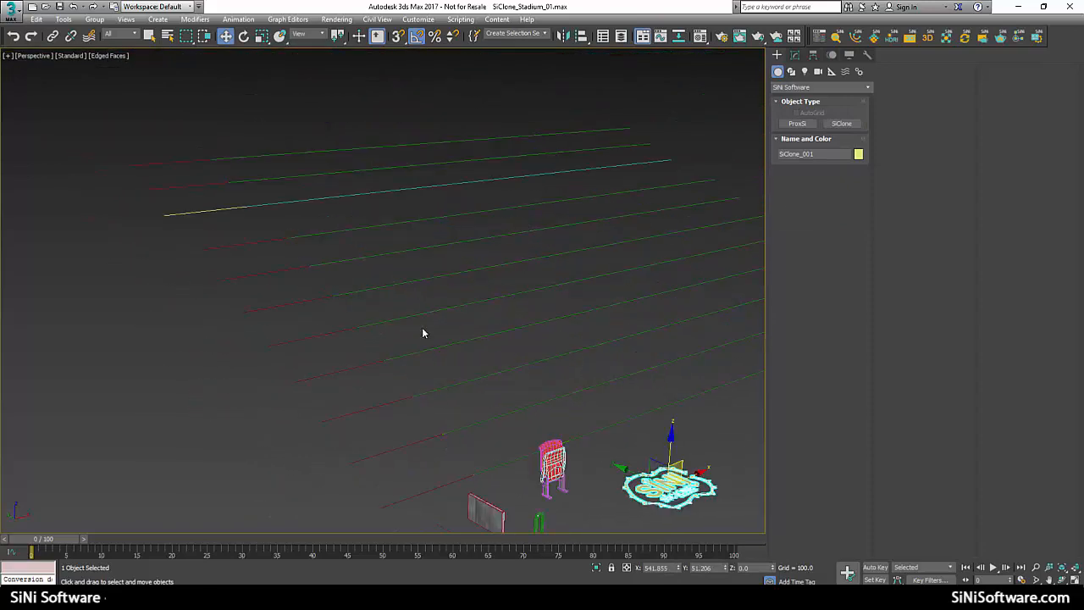
pyautogui.keyDown('alt'); pyautogui.moveTo(436, 314); pyautogui.dragTo(381, 318, button='middle'); pyautogui.keyUp('alt')
pyautogui.scroll(6, 457, 339)
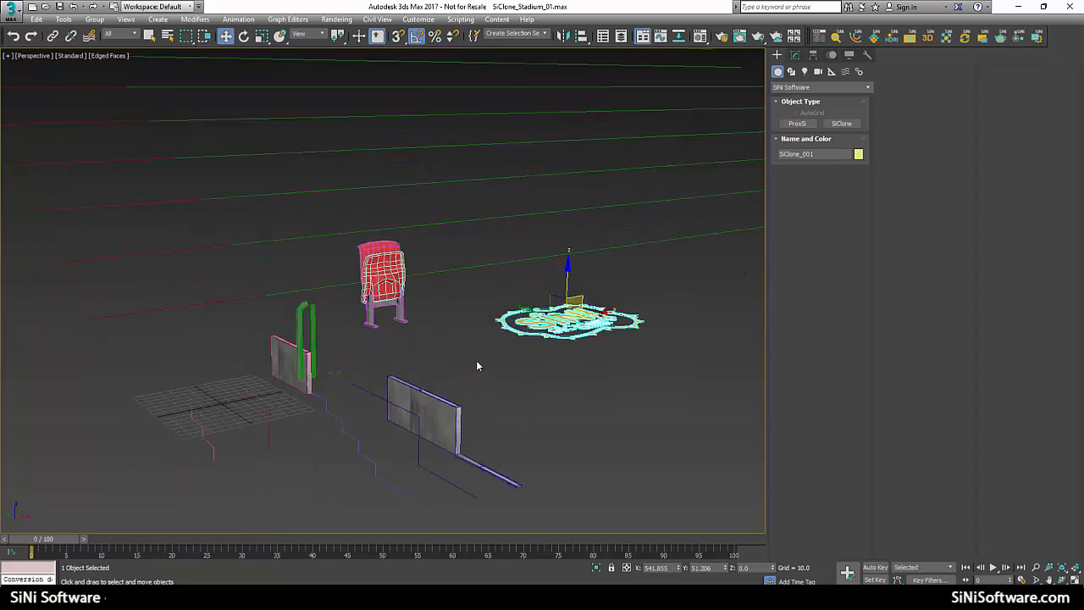
pyautogui.moveTo(486, 361); pyautogui.dragTo(536, 307, button='middle')
pyautogui.scroll(-2, 506, 365)
pyautogui.scroll(2, 506, 358)
pyautogui.click(795, 55)
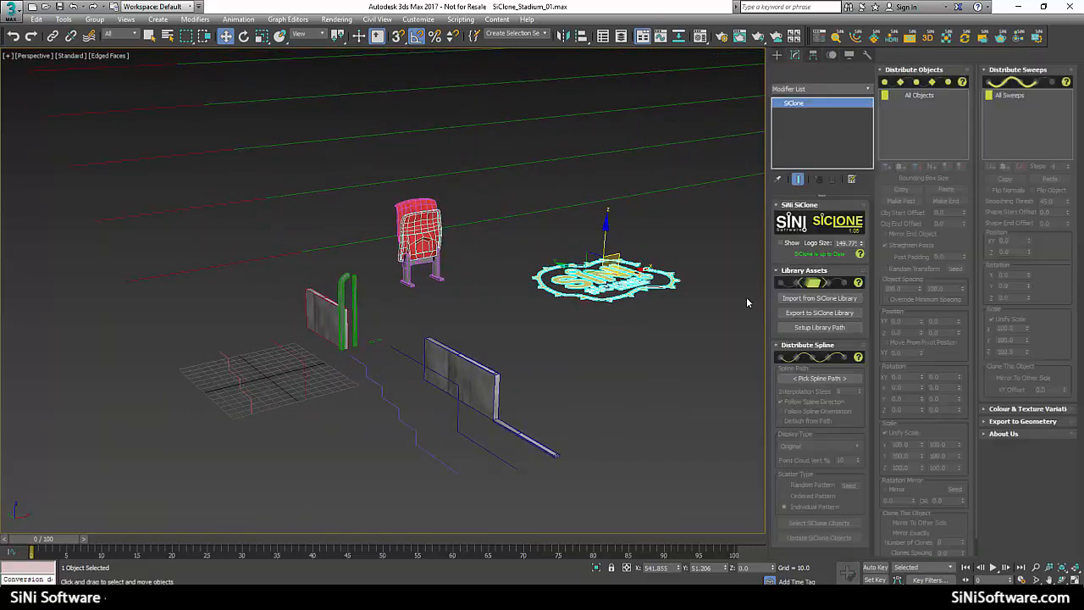
pyautogui.click(820, 378)
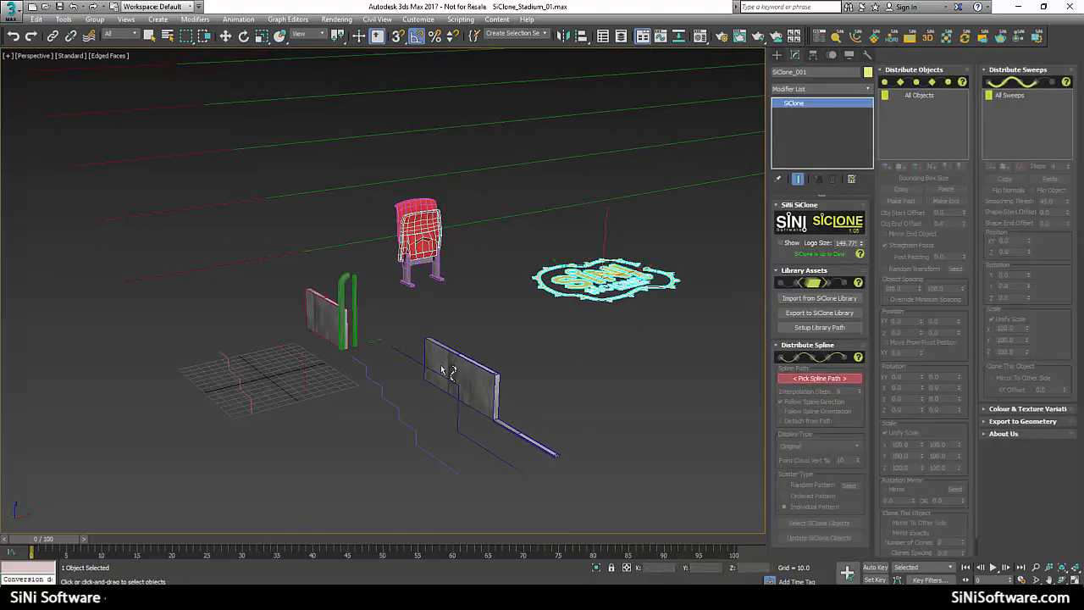
pyautogui.click(371, 246)
pyautogui.moveTo(465, 317)
pyautogui.mouseDown(button='middle')
pyautogui.moveTo(510, 310)
pyautogui.moveTo(514, 293)
pyautogui.moveTo(481, 327)
pyautogui.mouseUp(button='middle')
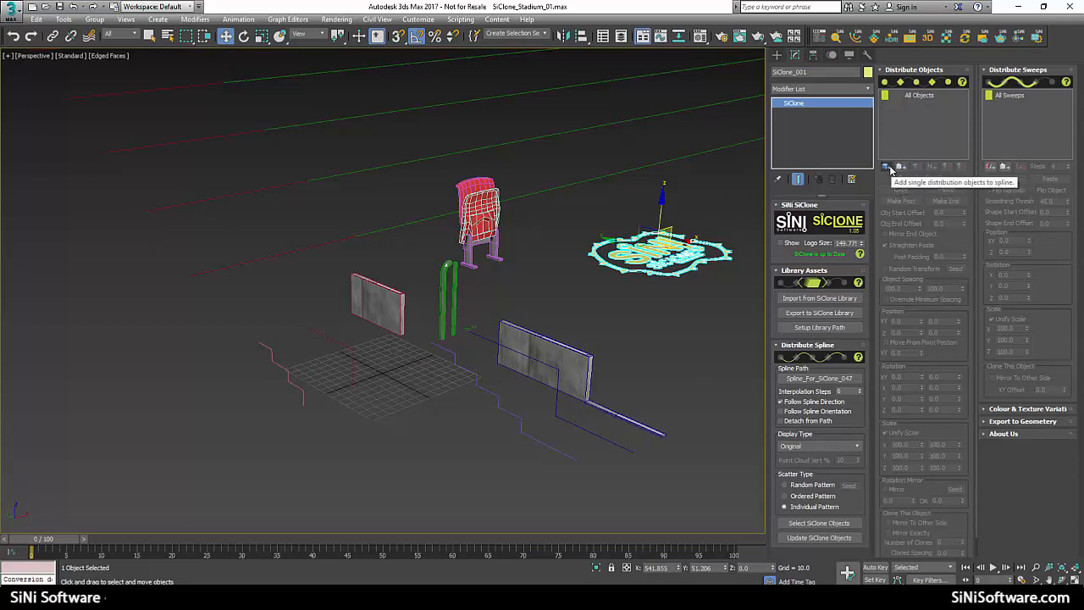
# Step: Add the Seat_Floor_Standard profile as a sweep along the stadium row splines
pyautogui.click(887, 167)
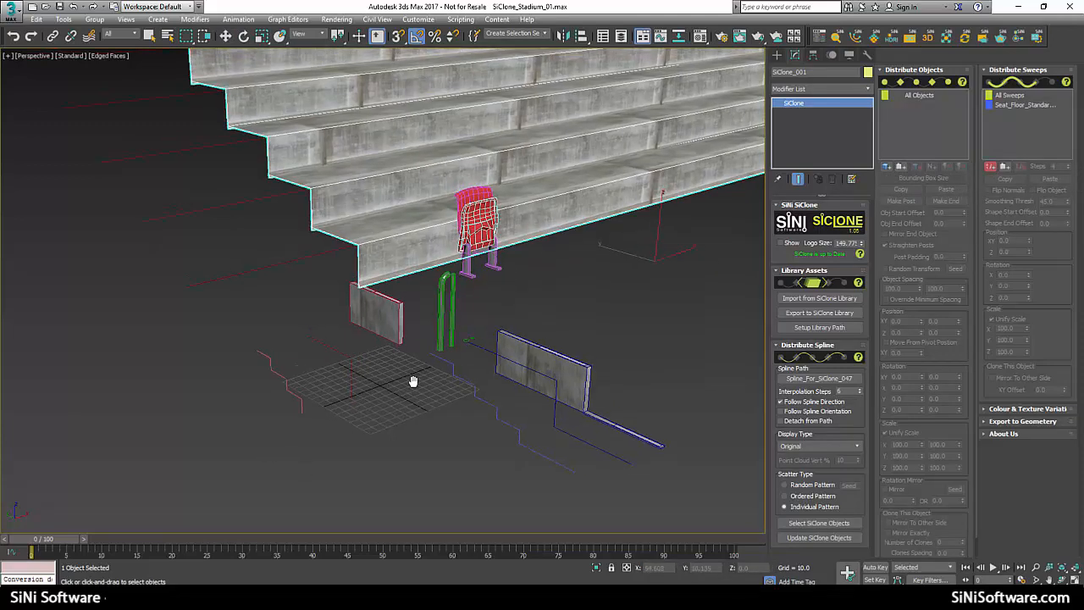
pyautogui.scroll(5, 416, 383)
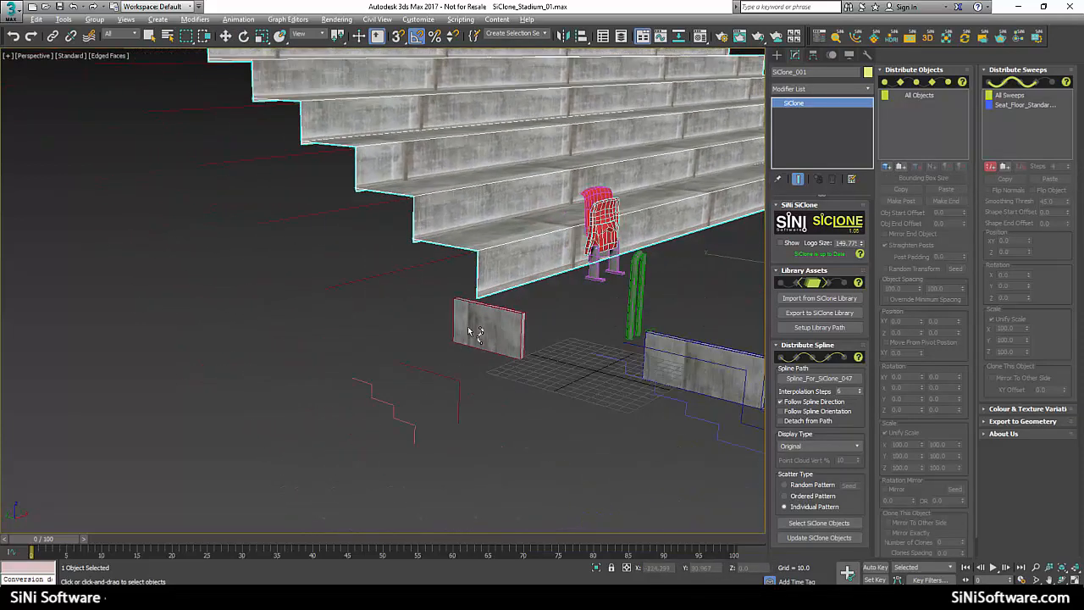
pyautogui.scroll(3, 513, 290)
pyautogui.press('w')
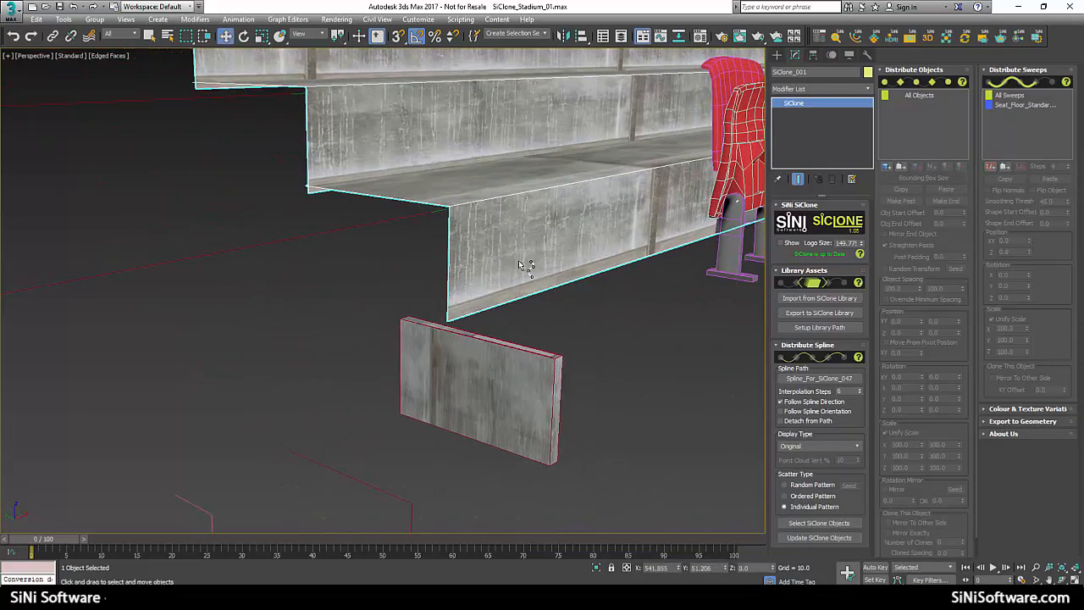
pyautogui.click(510, 266)
pyautogui.moveTo(558, 219); pyautogui.dragTo(551, 224, button='middle')
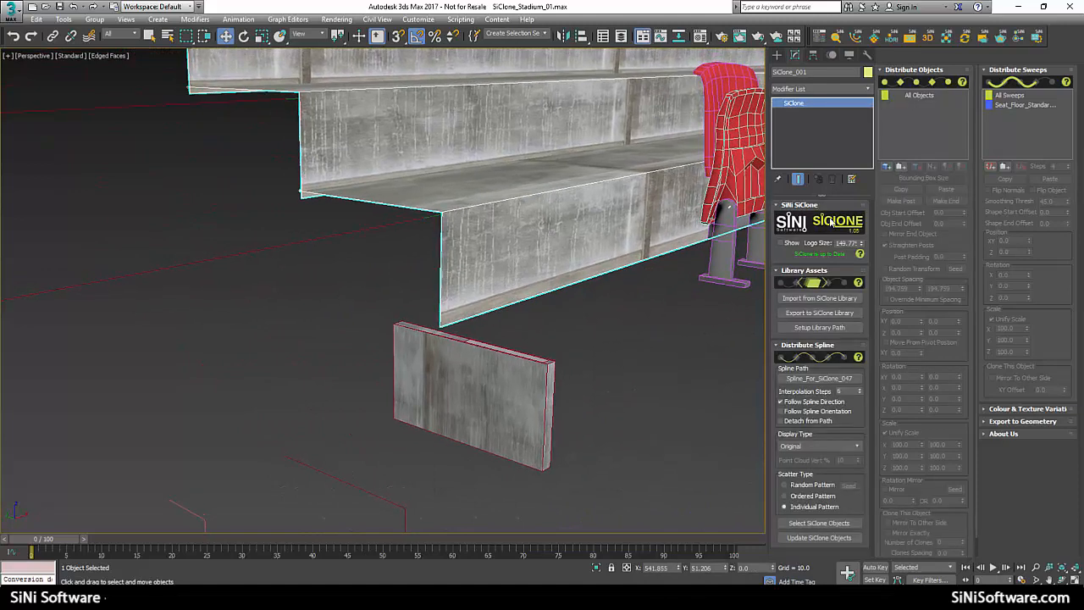
# Step: Offset the seat floor sweep's position to XY -11 and Z -5
pyautogui.click(1027, 105)
pyautogui.moveTo(1029, 254); pyautogui.dragTo(1029, 244)
pyautogui.keyDown('alt'); pyautogui.moveTo(631, 327); pyautogui.dragTo(662, 333, button='middle'); pyautogui.keyUp('alt')
pyautogui.moveTo(656, 152); pyautogui.dragTo(448, 337, button='middle')
pyautogui.scroll(-6, 485, 341)
pyautogui.scroll(5, 449, 339)
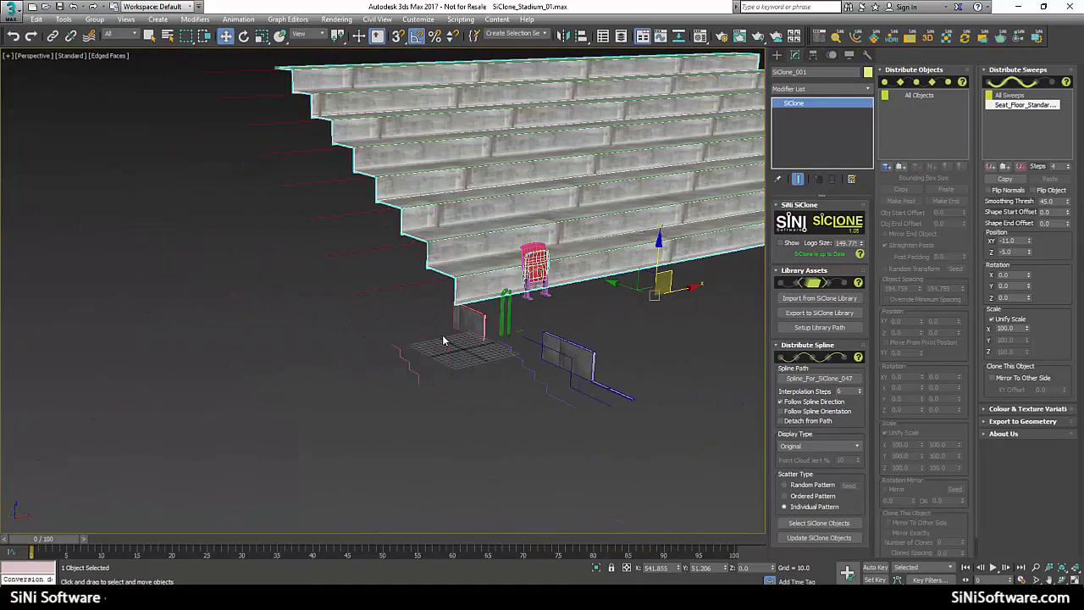
# Step: Add the small concrete panel Seat_Floor_Standard002 as a distribution object on the row splines
pyautogui.moveTo(377, 346); pyautogui.dragTo(405, 360, button='middle')
pyautogui.scroll(6, 405, 360)
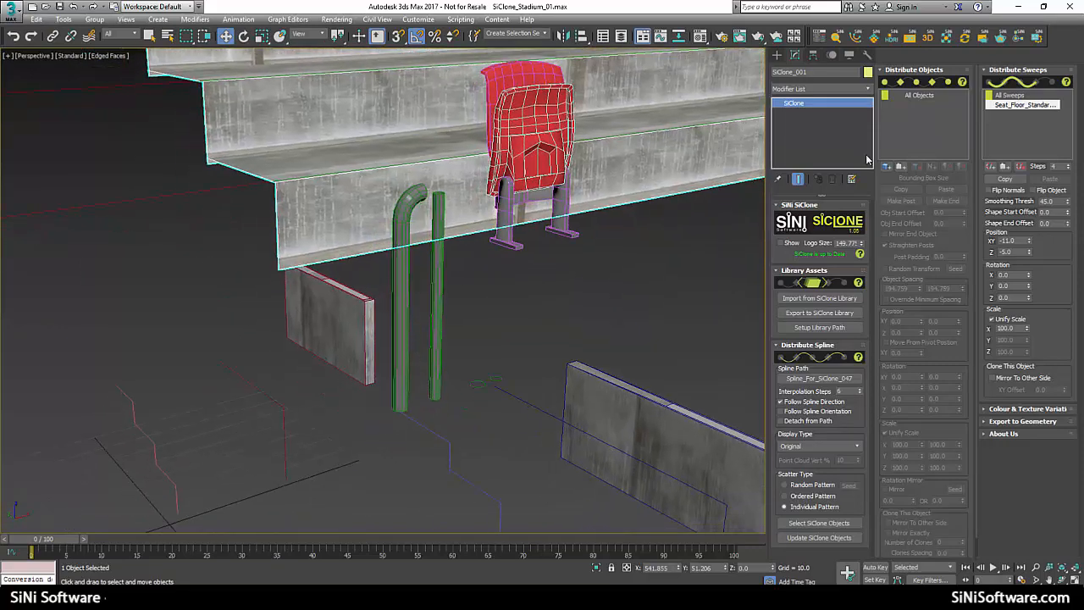
pyautogui.click(372, 323)
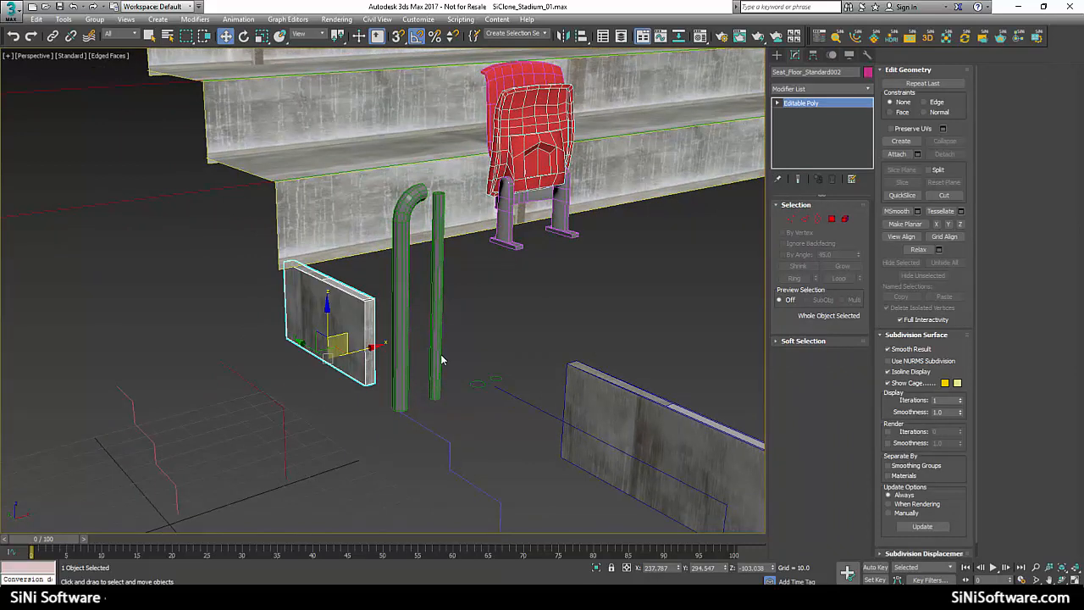
pyautogui.click(443, 181)
pyautogui.click(887, 166)
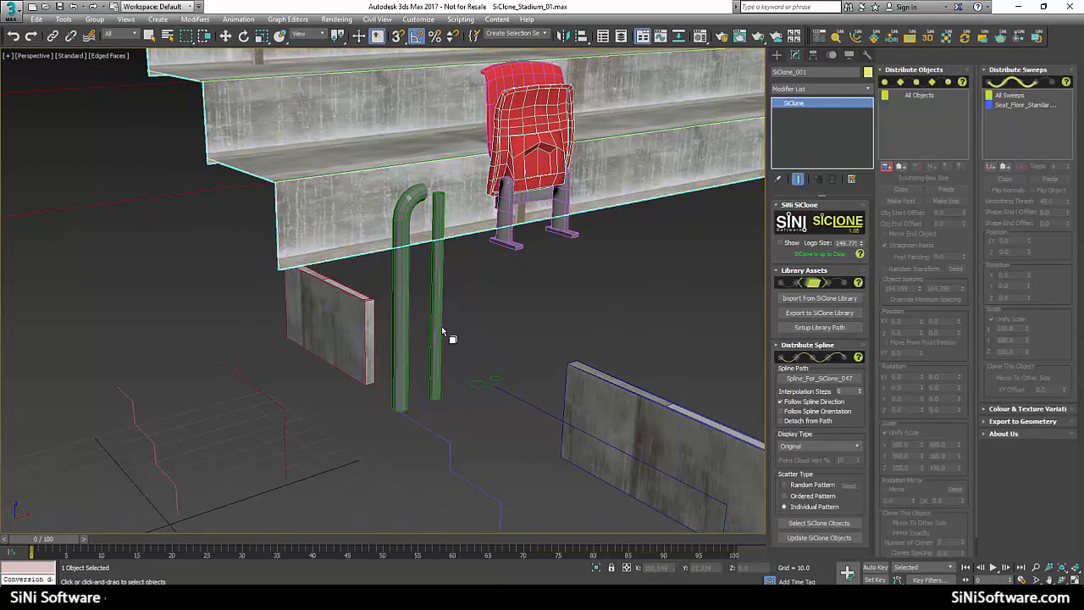
pyautogui.click(374, 335)
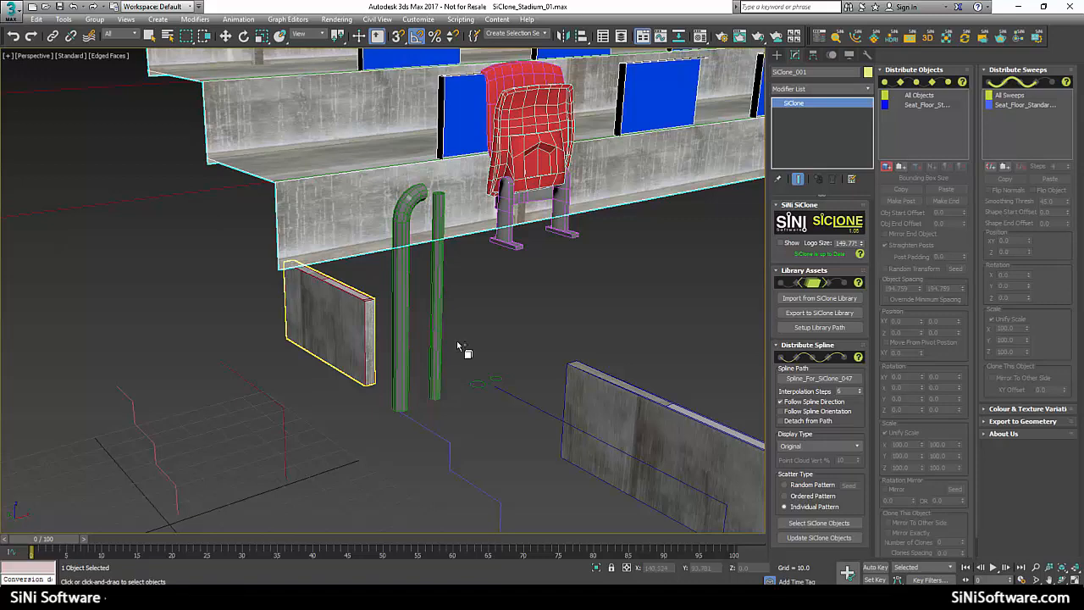
# Step: Turn the distributed concrete panel into an end object placed at the ends of the rows
pyautogui.click(935, 106)
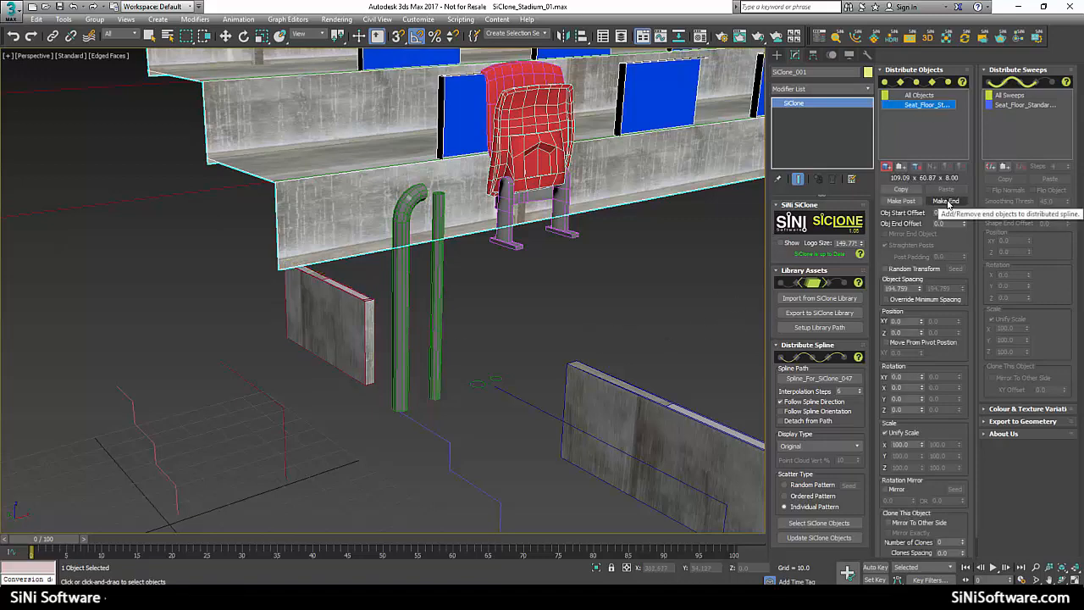
pyautogui.click(947, 204)
pyautogui.moveTo(518, 294); pyautogui.dragTo(703, 457, button='middle')
pyautogui.moveTo(548, 319); pyautogui.dragTo(535, 334, button='middle')
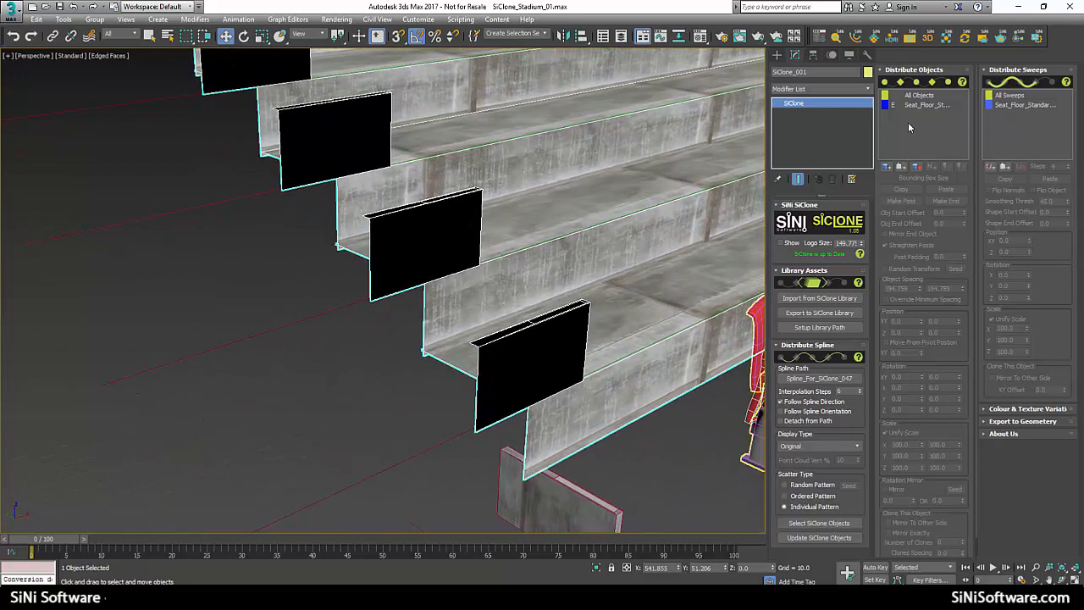
# Step: Set the end panel's Z rotation to -90
pyautogui.click(922, 105)
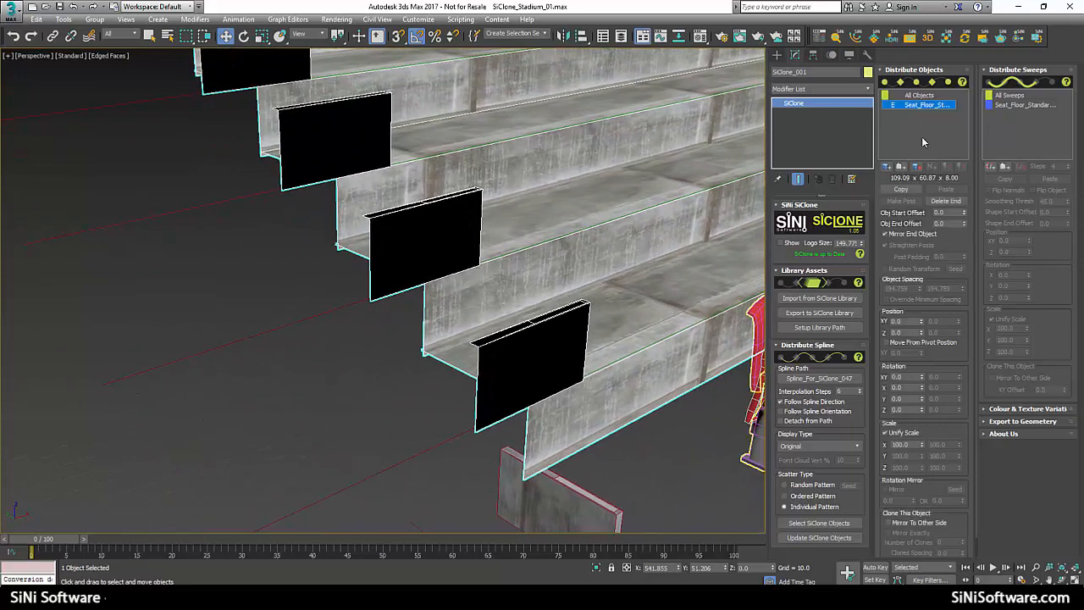
pyautogui.click(903, 409)
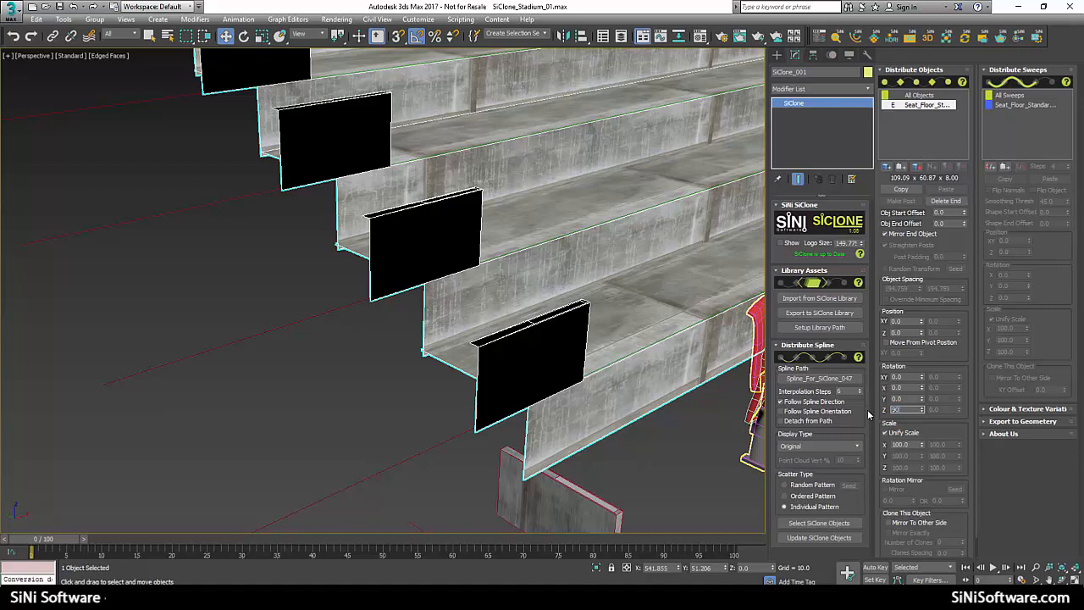
pyautogui.write('90')
pyautogui.press('Return')
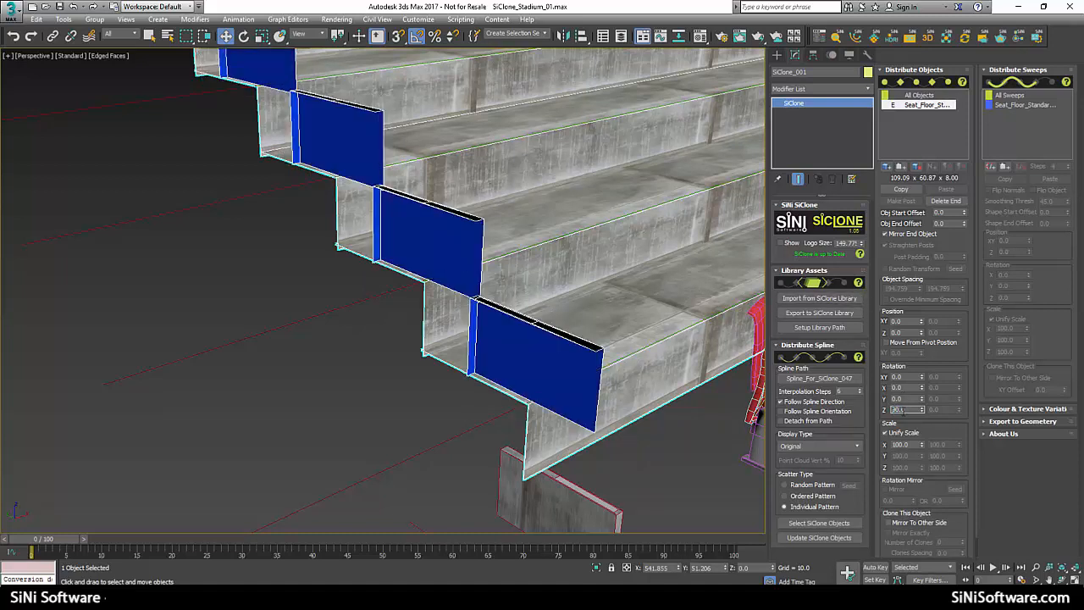
pyautogui.write('-90')
pyautogui.press('Return')
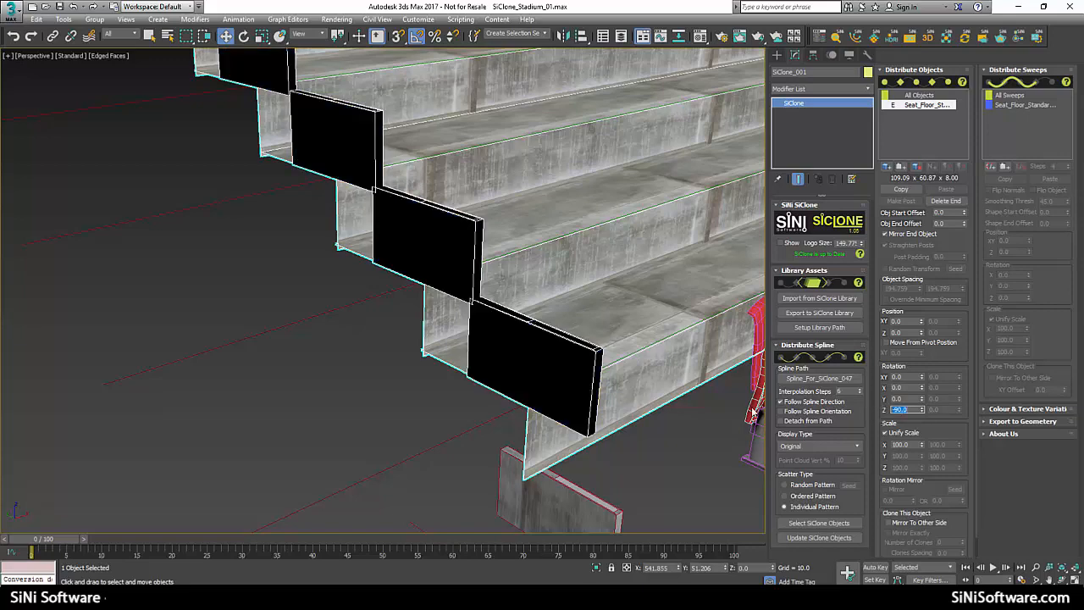
# Step: Flip the normals of the whole source concrete panel at element level
pyautogui.keyDown('alt'); pyautogui.moveTo(478, 409); pyautogui.dragTo(480, 392, button='middle'); pyautogui.keyUp('alt')
pyautogui.click(639, 434)
pyautogui.keyDown('alt'); pyautogui.moveTo(649, 435); pyautogui.dragTo(640, 442, button='middle'); pyautogui.keyUp('alt')
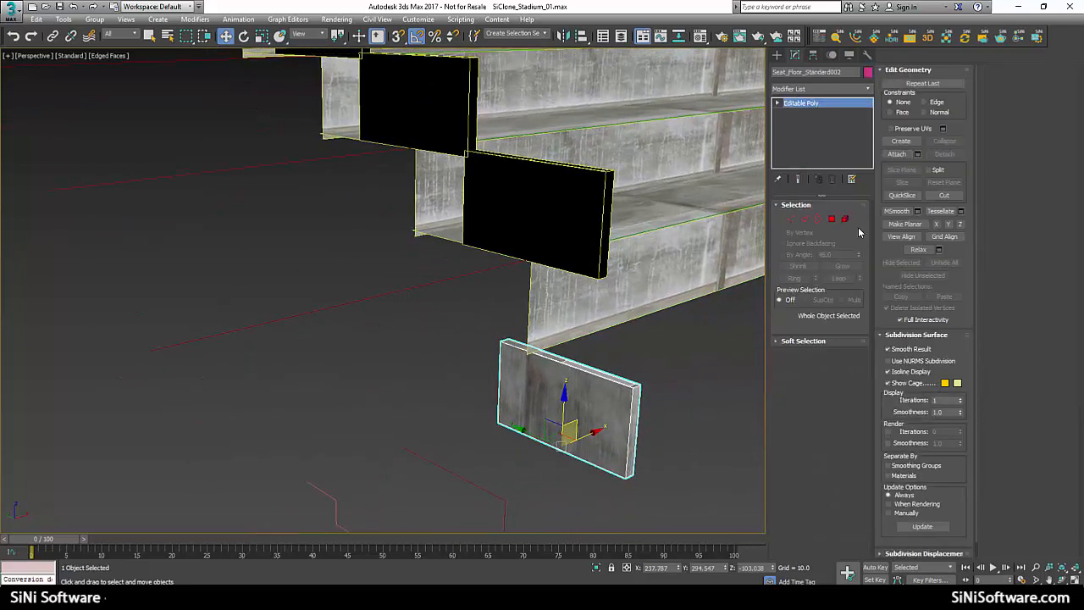
pyautogui.click(846, 221)
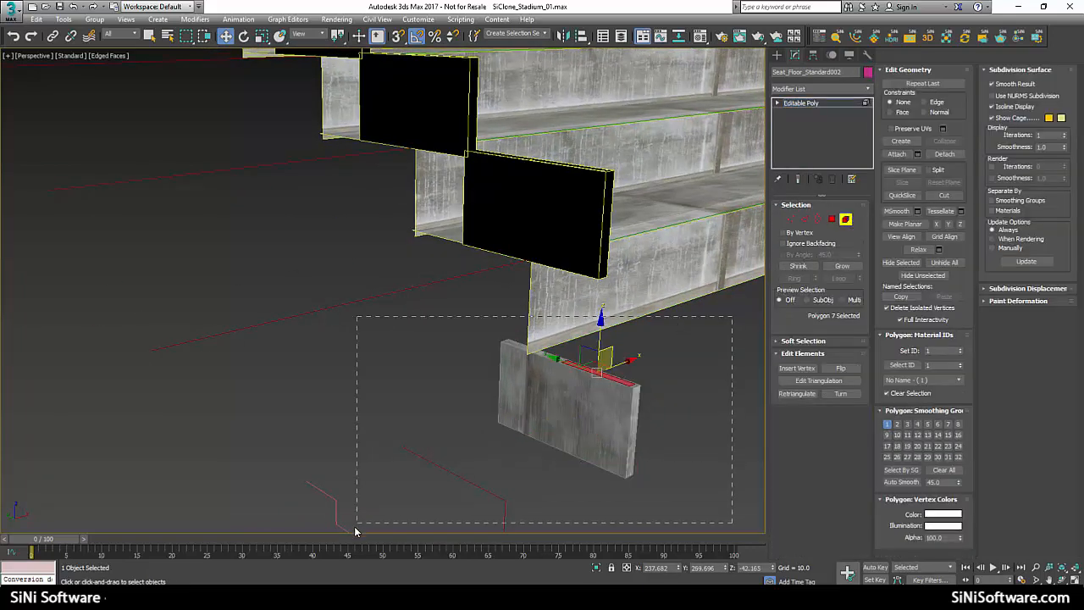
pyautogui.moveTo(355, 531); pyautogui.dragTo(356, 531)
pyautogui.click(842, 368)
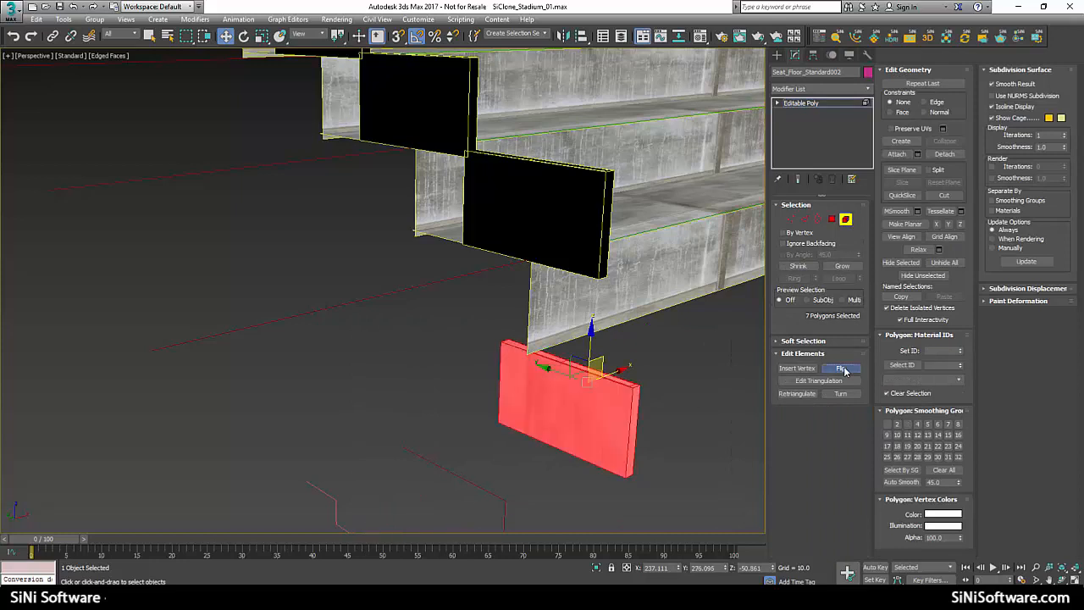
pyautogui.click(846, 220)
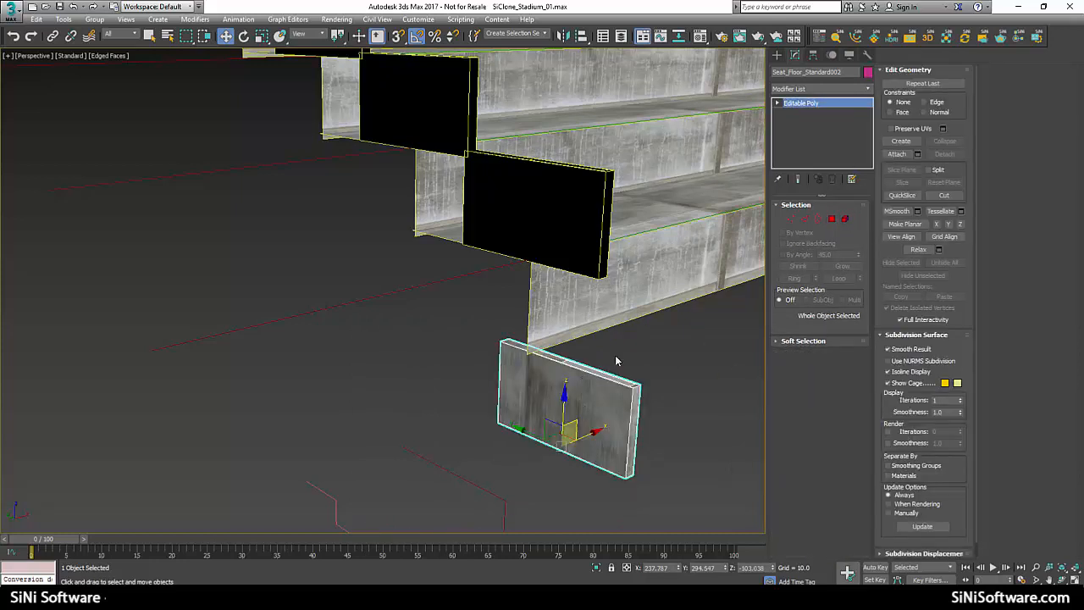
# Step: Update the SiClone objects to apply the flipped panel to the row ends
pyautogui.click(626, 305)
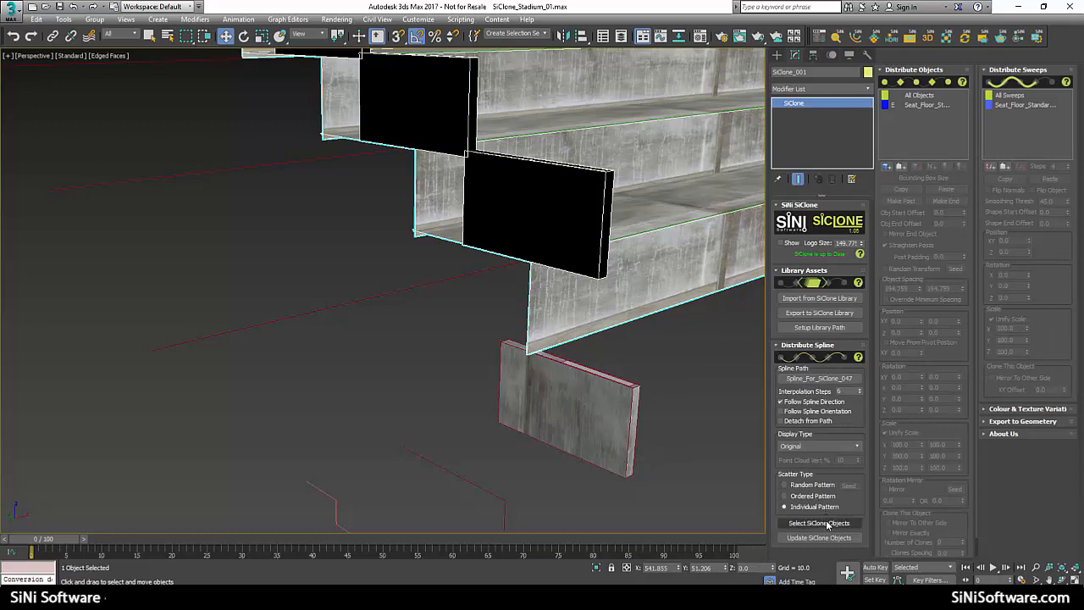
pyautogui.click(828, 523)
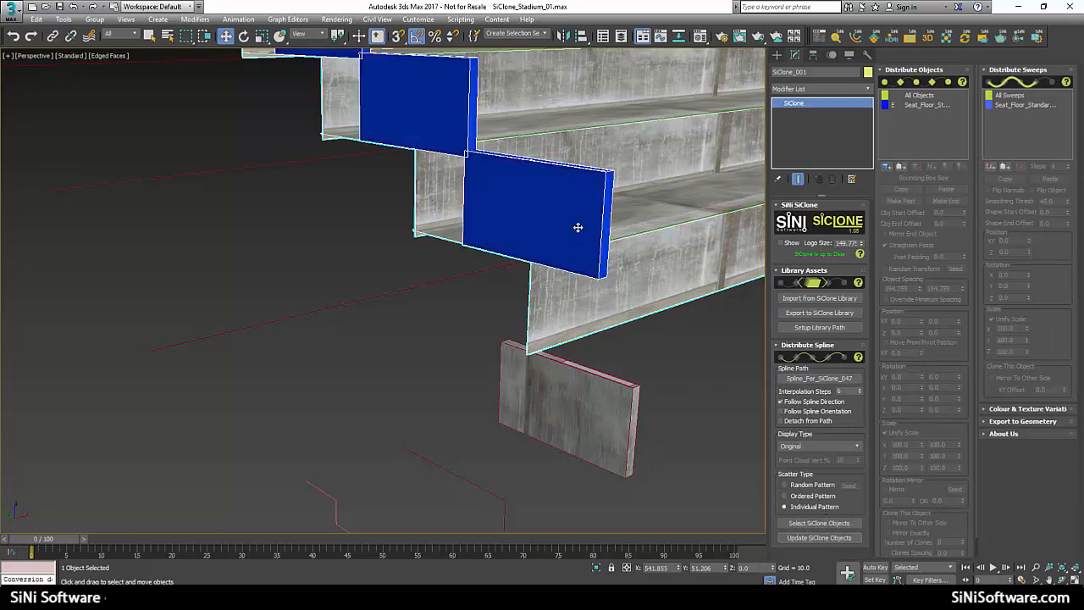
pyautogui.moveTo(579, 225)
pyautogui.mouseDown(button='middle')
pyautogui.moveTo(566, 269)
pyautogui.moveTo(508, 246)
pyautogui.mouseUp(button='middle')
pyautogui.scroll(-6, 593, 246)
pyautogui.scroll(4, 521, 255)
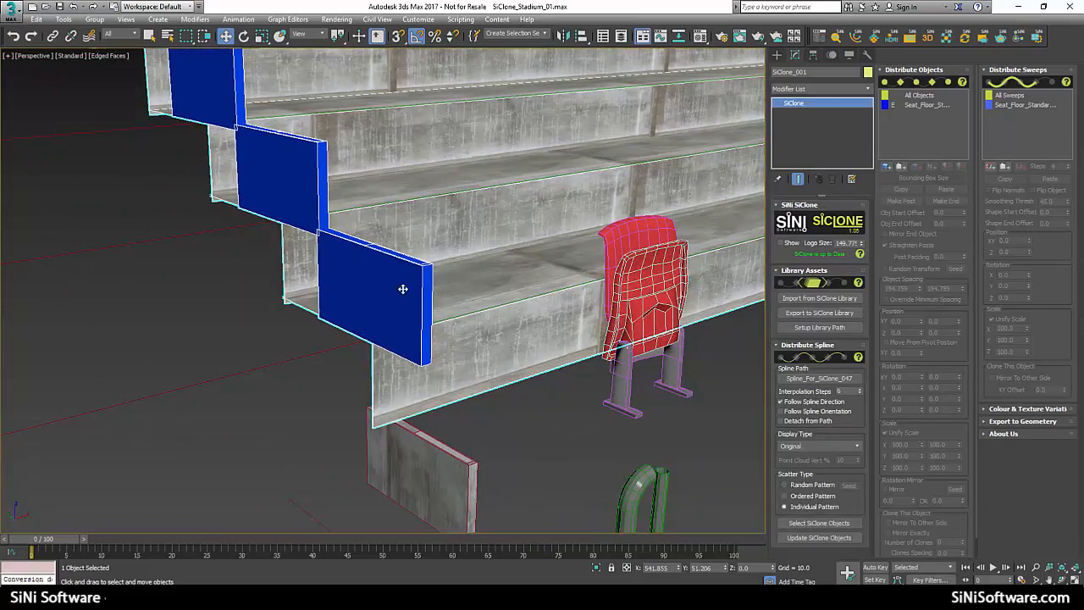
pyautogui.moveTo(422, 286); pyautogui.dragTo(631, 284, button='middle')
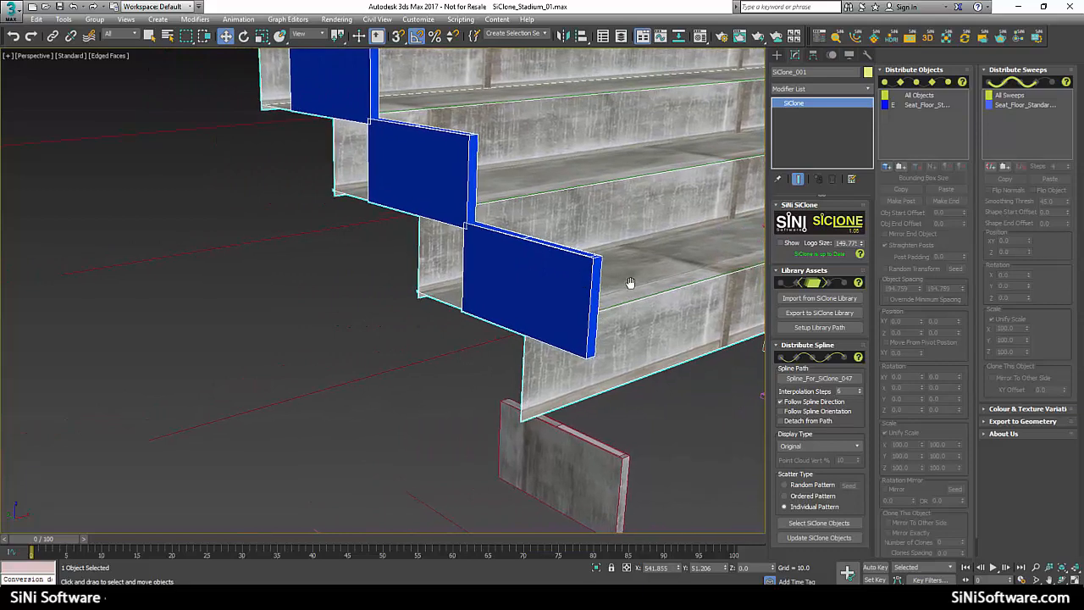
# Step: Offset the end panel's position to XY -57 and Z -63 to line it up with the steps
pyautogui.click(925, 104)
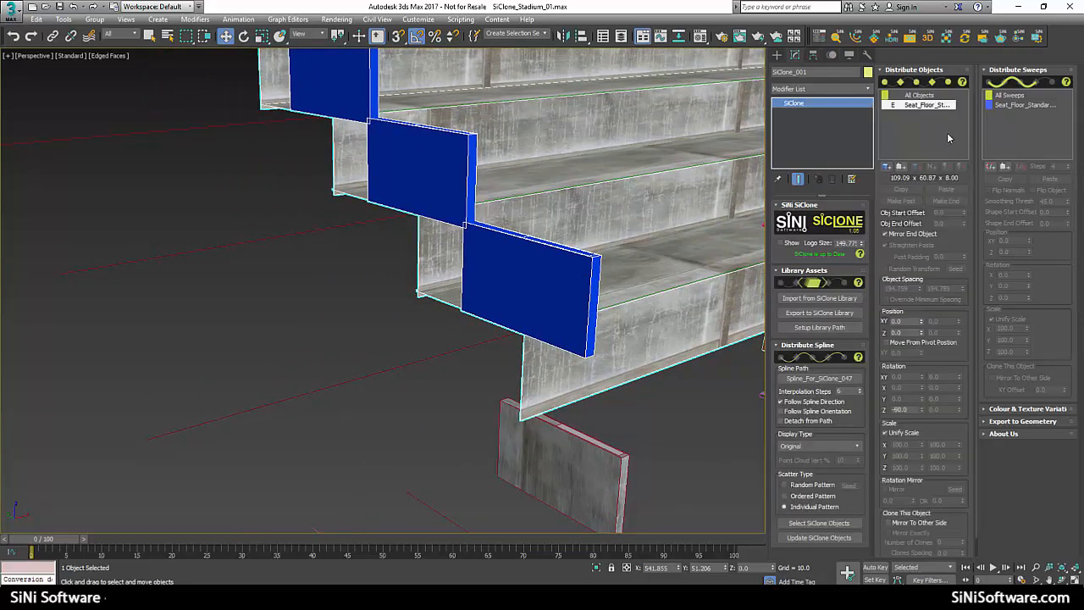
pyautogui.moveTo(923, 334); pyautogui.dragTo(923, 370)
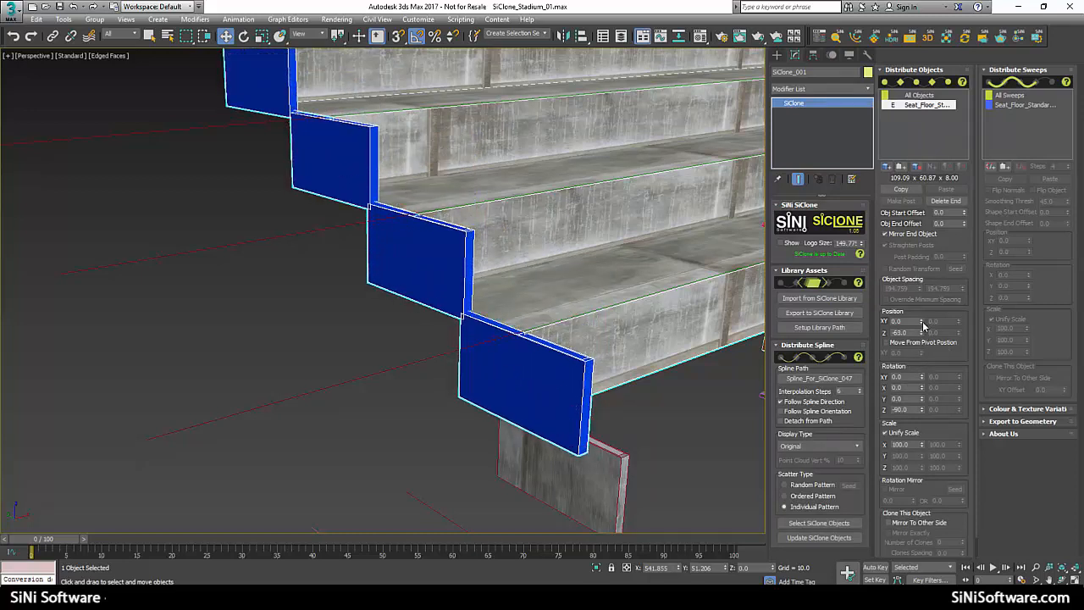
pyautogui.moveTo(922, 323); pyautogui.dragTo(914, 354)
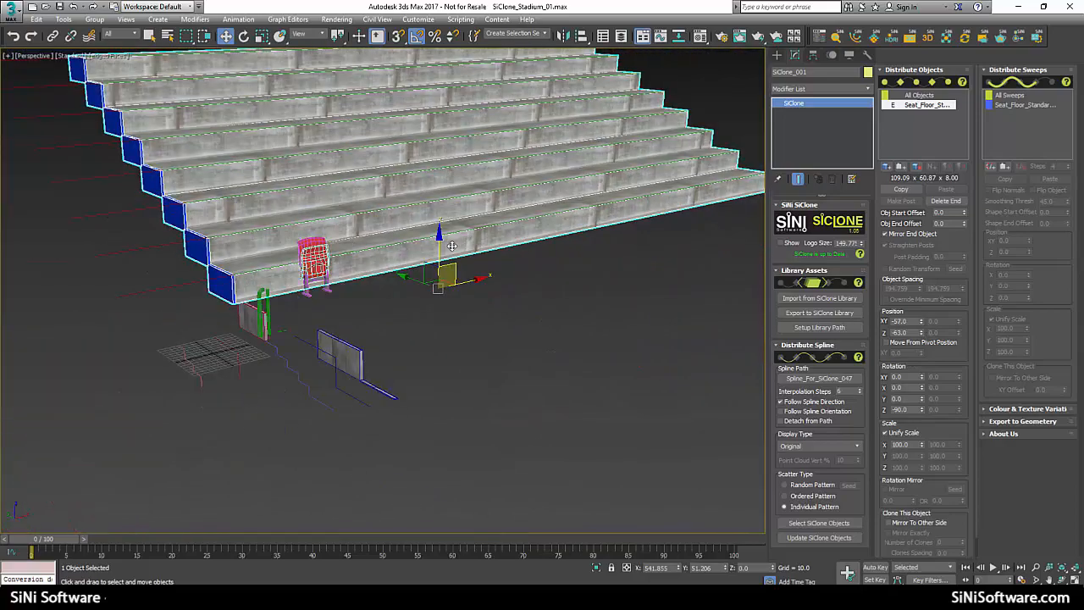
pyautogui.keyDown('alt'); pyautogui.moveTo(453, 245); pyautogui.dragTo(493, 190, button='middle'); pyautogui.keyUp('alt')
pyautogui.scroll(4, 395, 264)
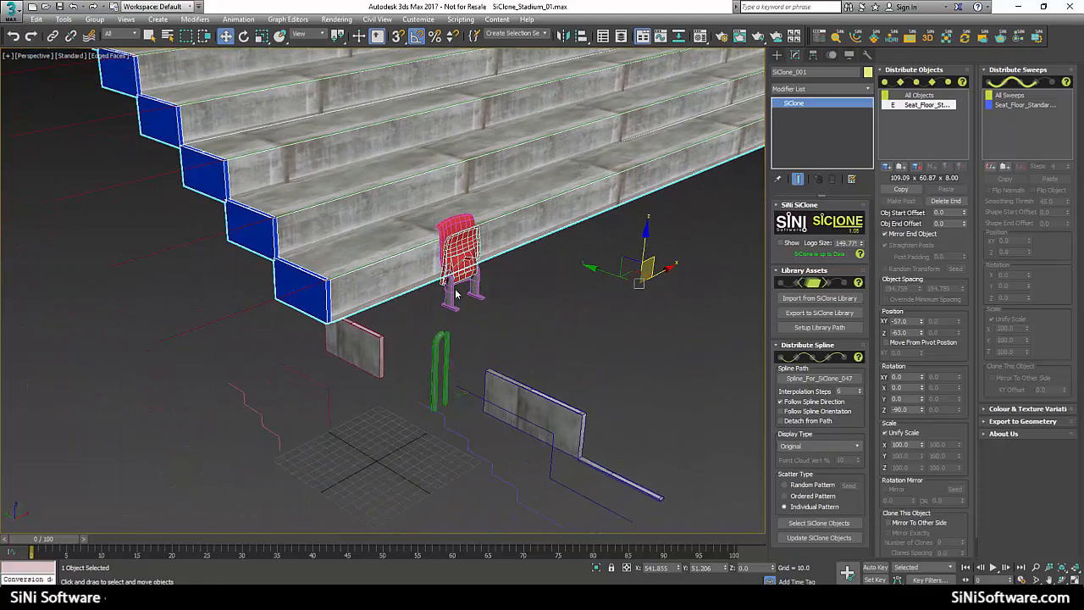
# Step: Add the seat holder model to the SiClone's distributed objects so it repeats along the row splines
pyautogui.click(888, 167)
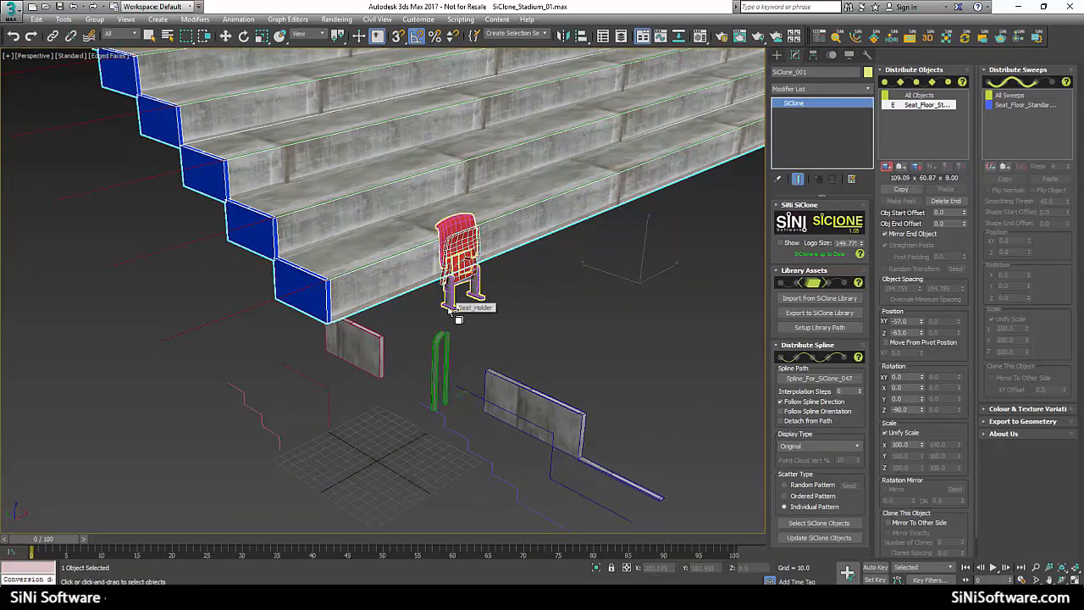
pyautogui.click(460, 308)
pyautogui.moveTo(543, 325); pyautogui.dragTo(549, 376, button='middle')
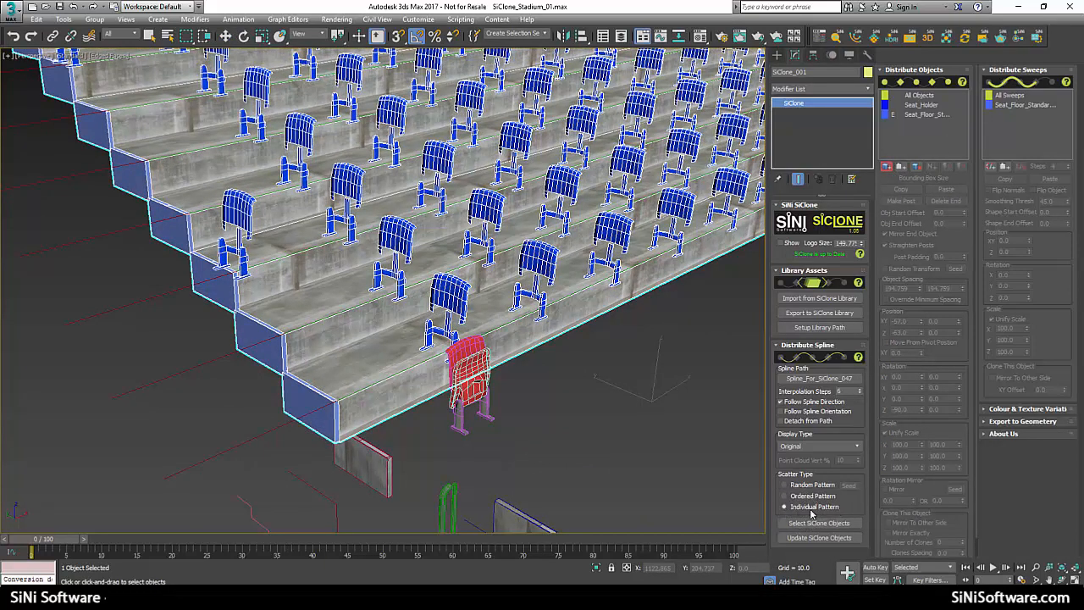
# Step: Set the distributed seat holder's Z rotation to 90 so the holders face the front of the stand
pyautogui.click(921, 105)
pyautogui.click(923, 115)
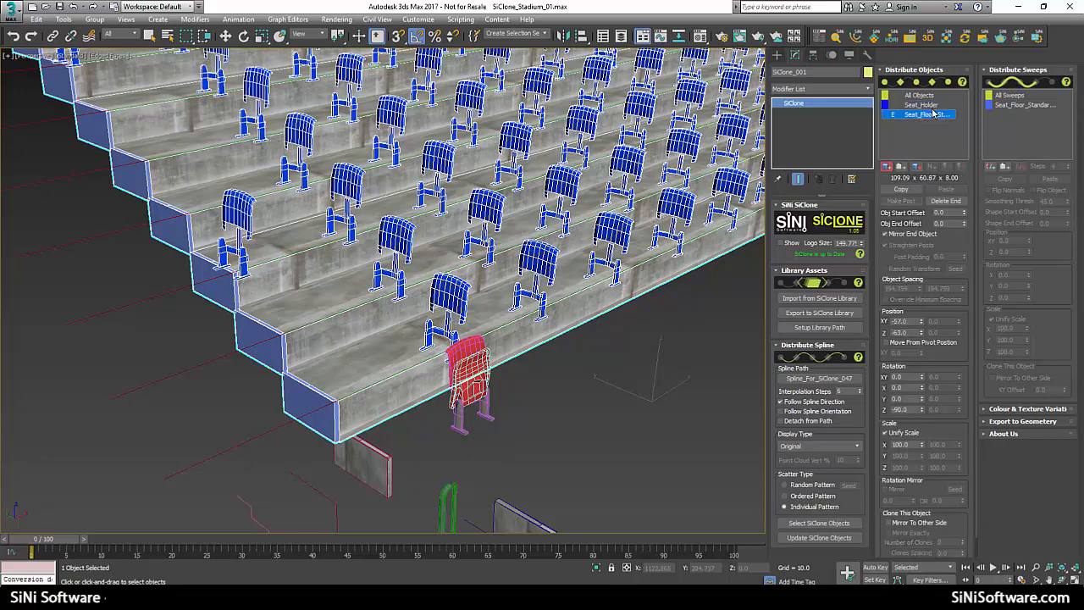
pyautogui.click(929, 105)
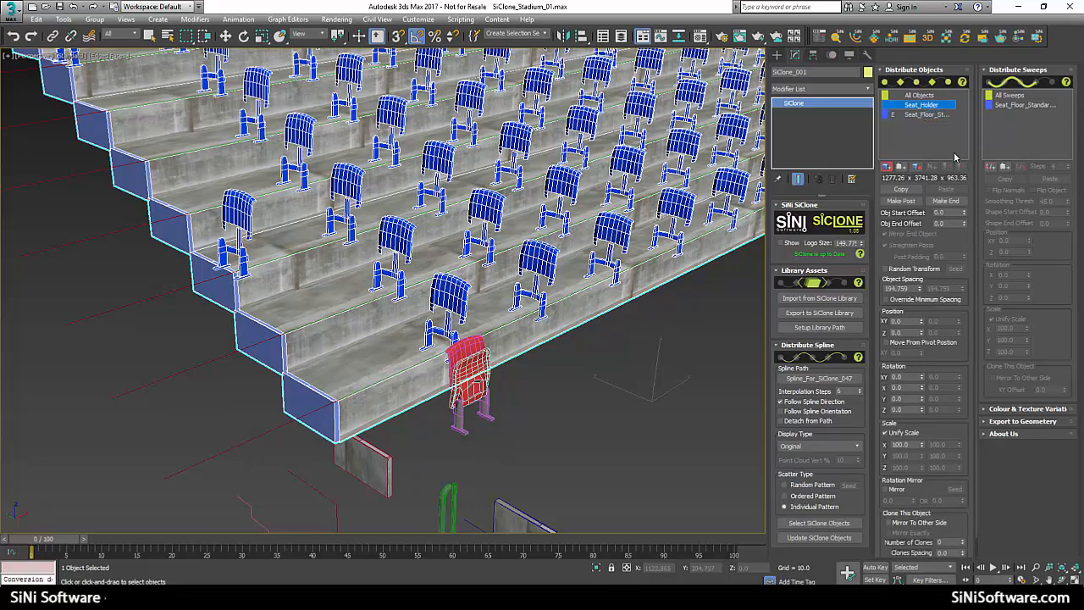
pyautogui.click(910, 410)
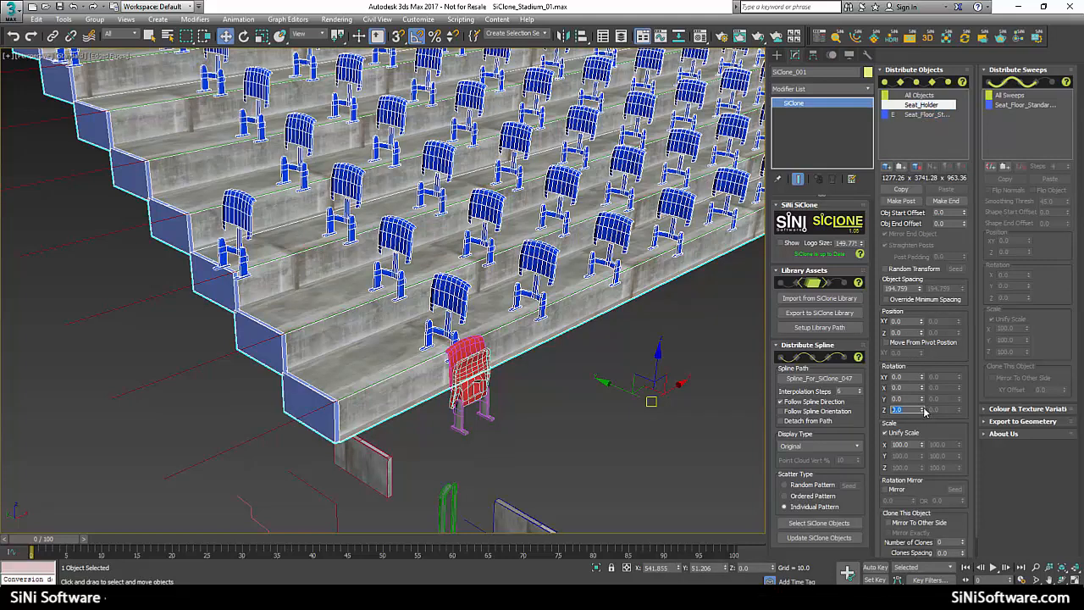
pyautogui.write('90')
pyautogui.press('Return')
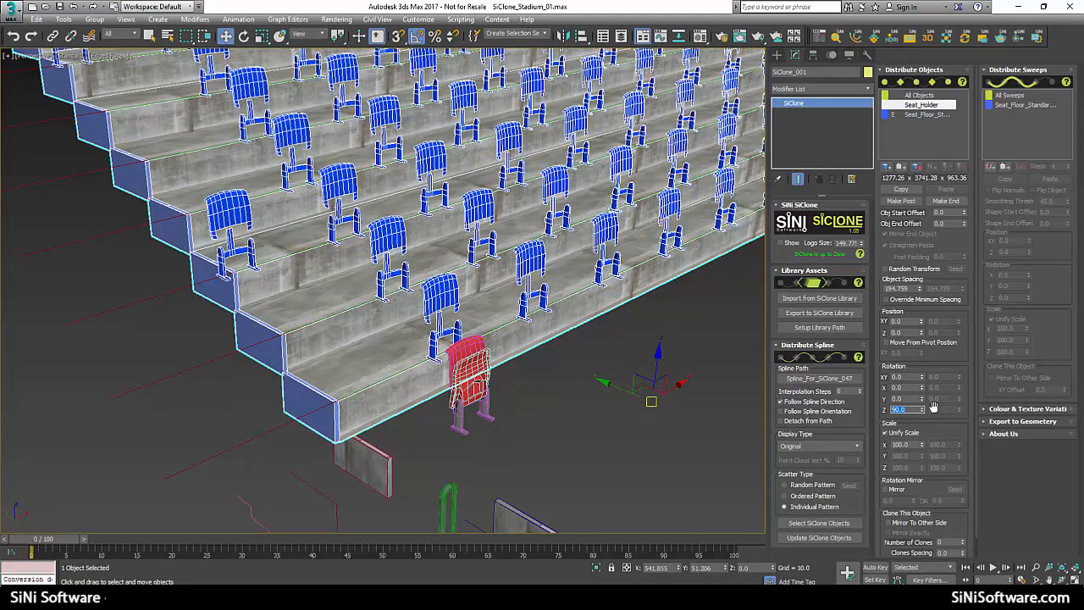
# Step: Offset the seat holders' position to XY -89 and Z -1, and set their object spacing to 72.759
pyautogui.moveTo(922, 334); pyautogui.dragTo(920, 372)
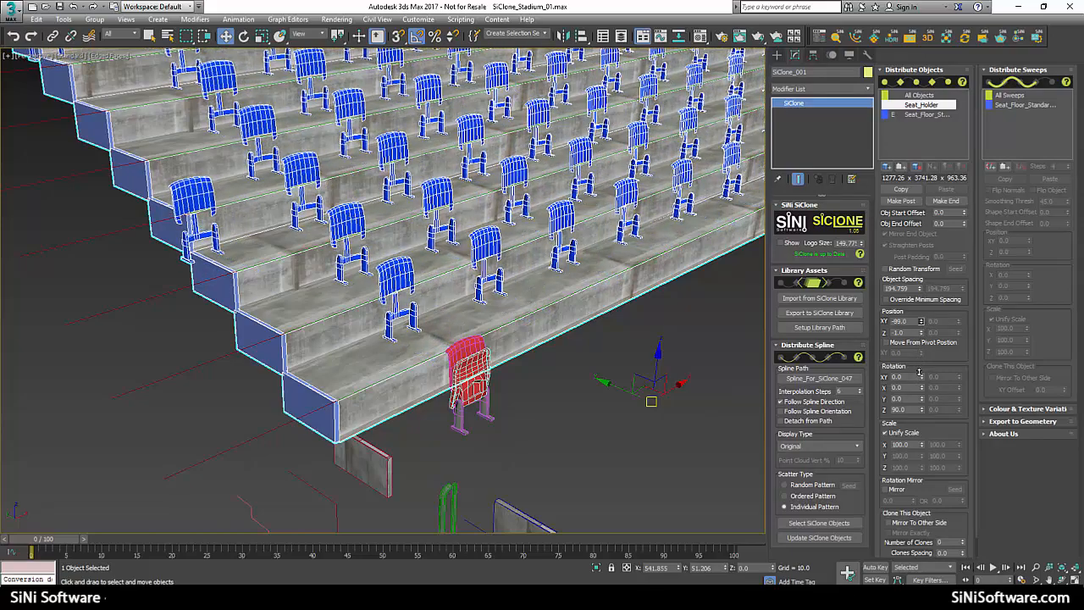
pyautogui.moveTo(921, 290); pyautogui.dragTo(915, 358)
# Step: Set the seat holders' start and end offsets to 37 to keep them within both row ends
pyautogui.keyDown('alt'); pyautogui.moveTo(534, 352); pyautogui.dragTo(448, 338, button='middle'); pyautogui.keyUp('alt')
pyautogui.scroll(-7, 499, 342)
pyautogui.scroll(3, 588, 338)
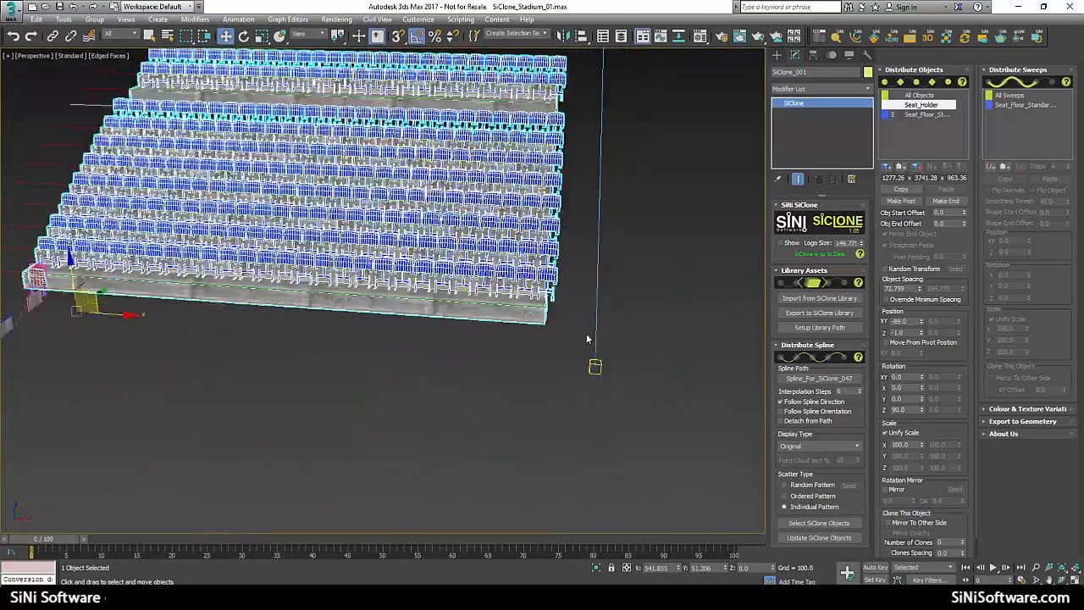
pyautogui.moveTo(524, 274); pyautogui.dragTo(731, 320, button='middle')
pyautogui.scroll(3, 597, 271)
pyautogui.scroll(5, 731, 320)
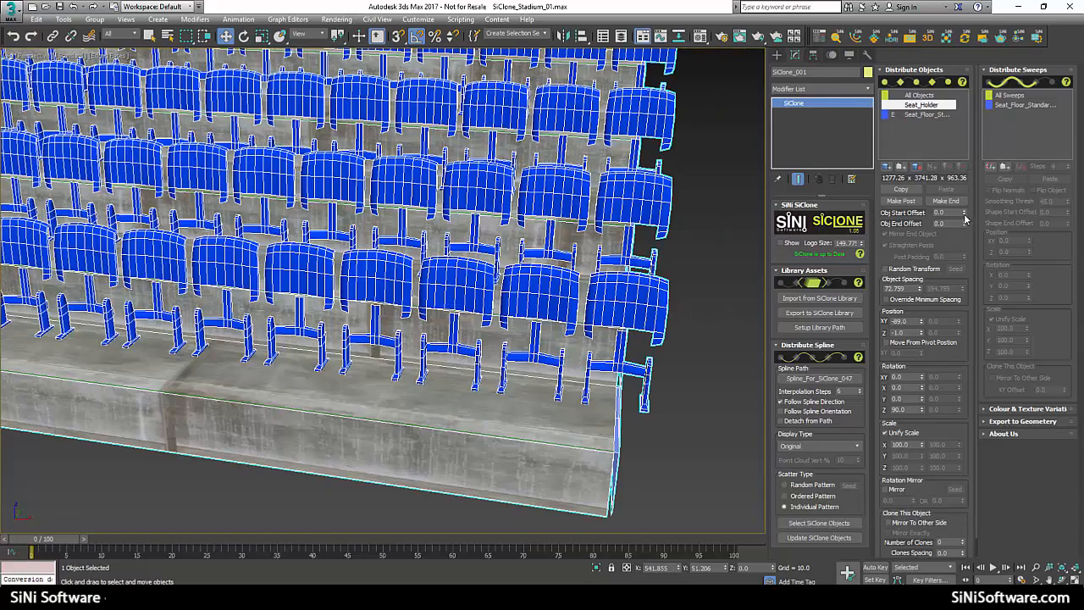
pyautogui.moveTo(964, 212); pyautogui.dragTo(965, 190)
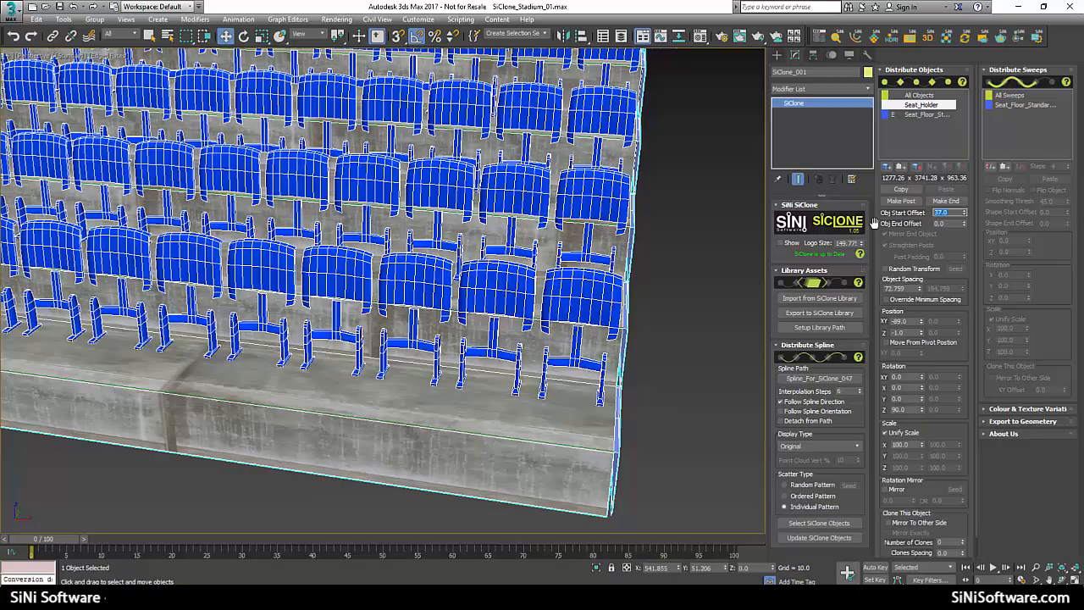
pyautogui.press('Tab')
# Step: Tighten the seat holders' object spacing to 71.759 and check the distribution along the rows
pyautogui.keyDown('alt'); pyautogui.moveTo(290, 312); pyautogui.dragTo(406, 338, button='middle'); pyautogui.keyUp('alt')
pyautogui.scroll(8, 406, 338)
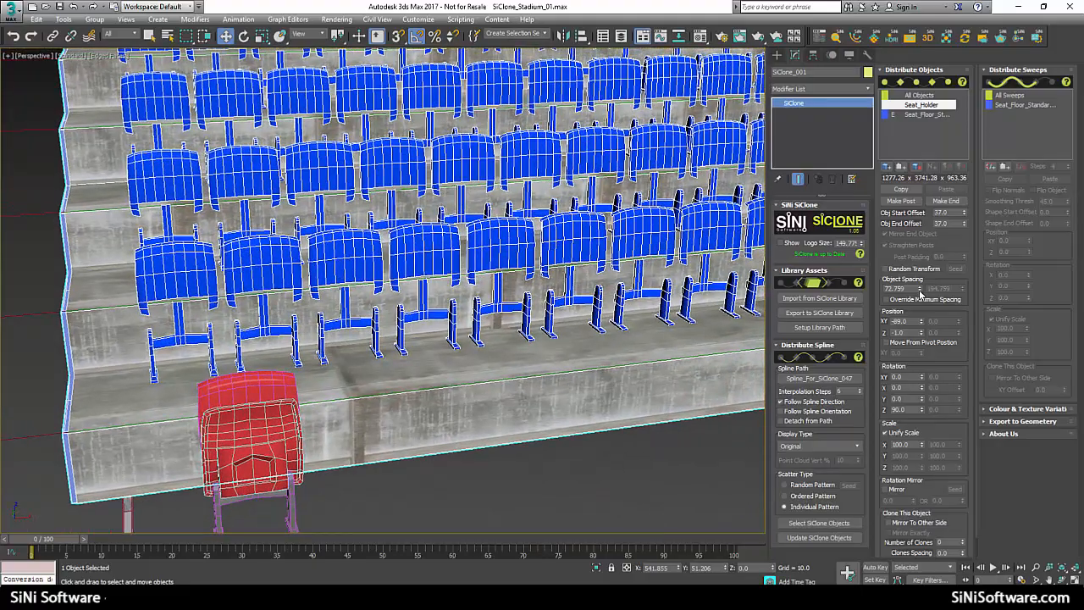
pyautogui.click(921, 292)
pyautogui.moveTo(525, 288); pyautogui.dragTo(305, 287, button='middle')
pyautogui.scroll(-5, 330, 339)
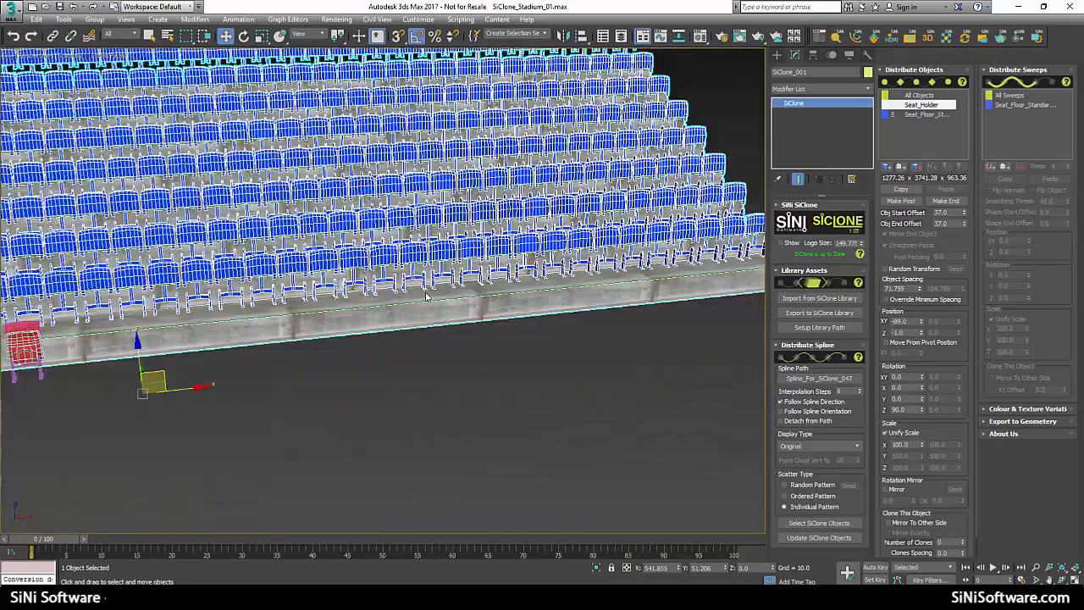
pyautogui.moveTo(492, 305)
pyautogui.keyDown('alt'); pyautogui.mouseDown(button='middle')
pyautogui.moveTo(375, 298)
pyautogui.moveTo(506, 309)
pyautogui.mouseUp(button='middle'); pyautogui.keyUp('alt')
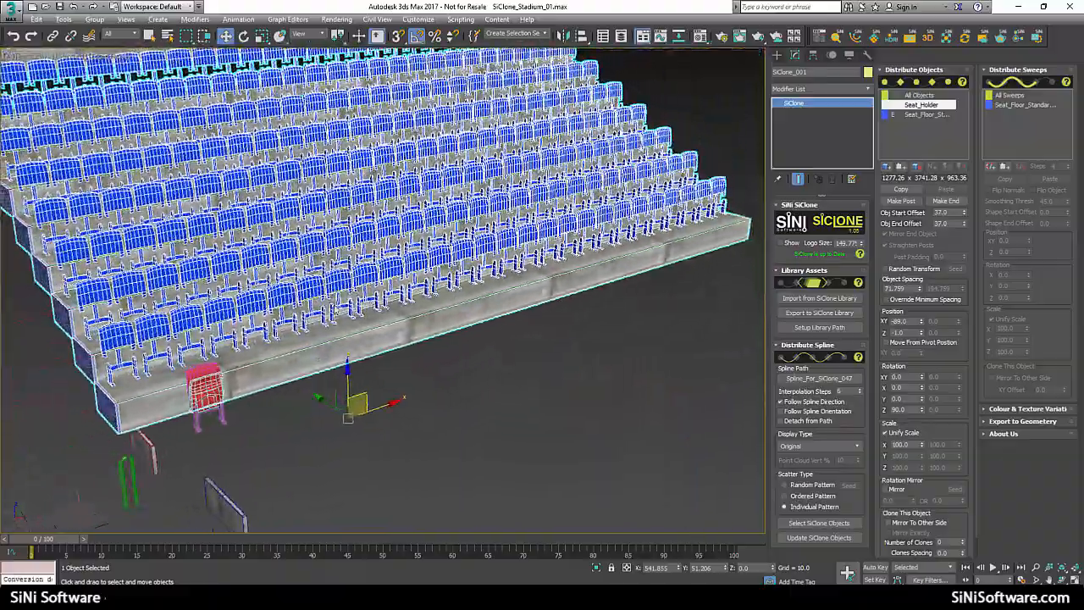
pyautogui.scroll(5, 336, 310)
pyautogui.moveTo(335, 310); pyautogui.dragTo(390, 299, button='middle')
pyautogui.scroll(-6, 385, 289)
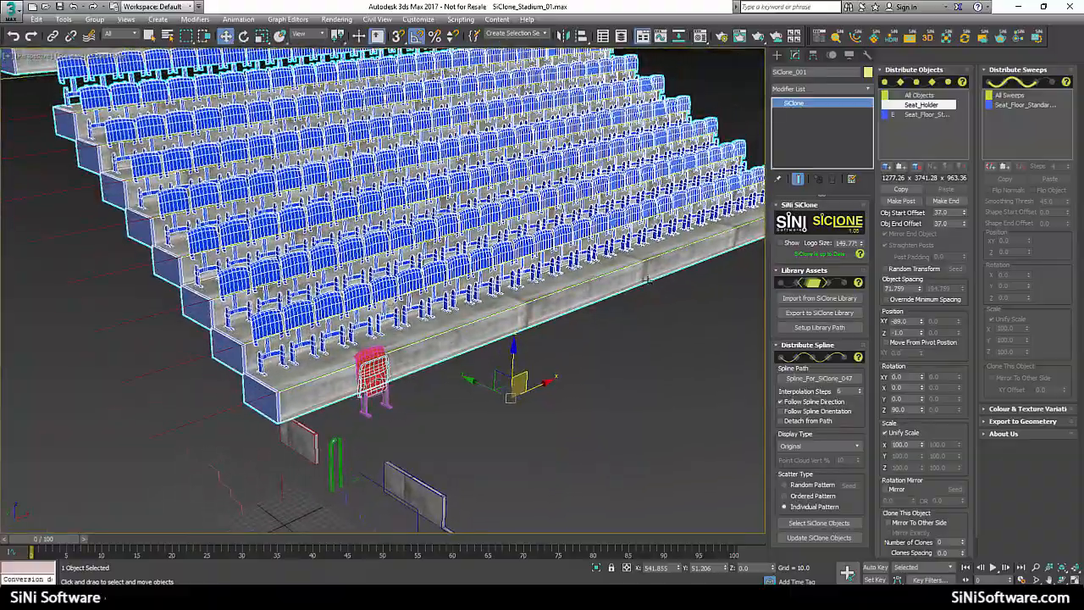
pyautogui.moveTo(425, 388); pyautogui.dragTo(462, 361, button='middle')
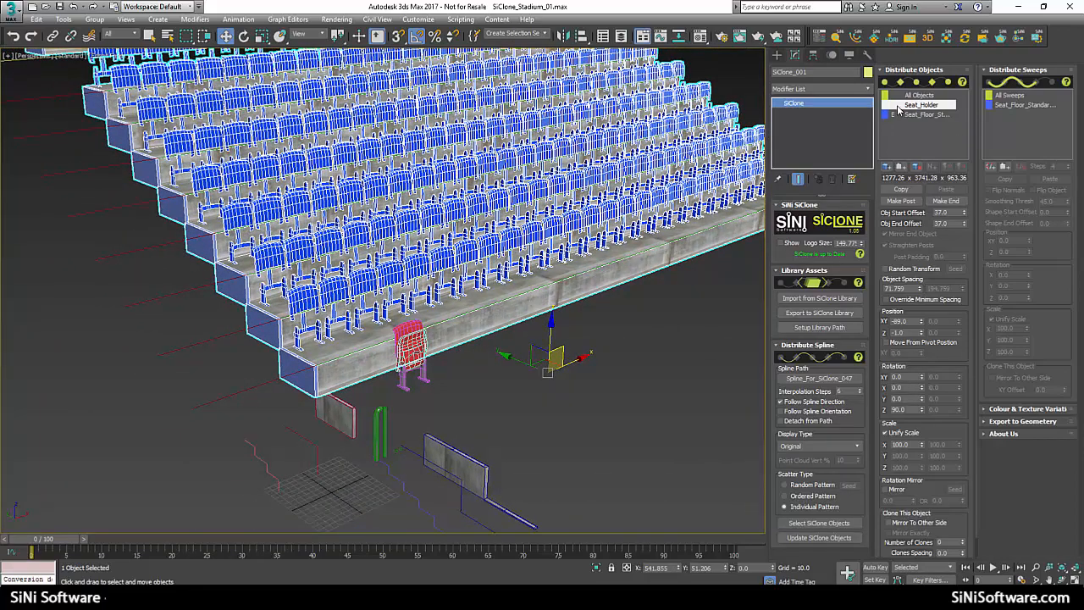
# Step: Add the folding seat to the distributed objects and transfer the seat holder's distribution settings to it
pyautogui.click(886, 166)
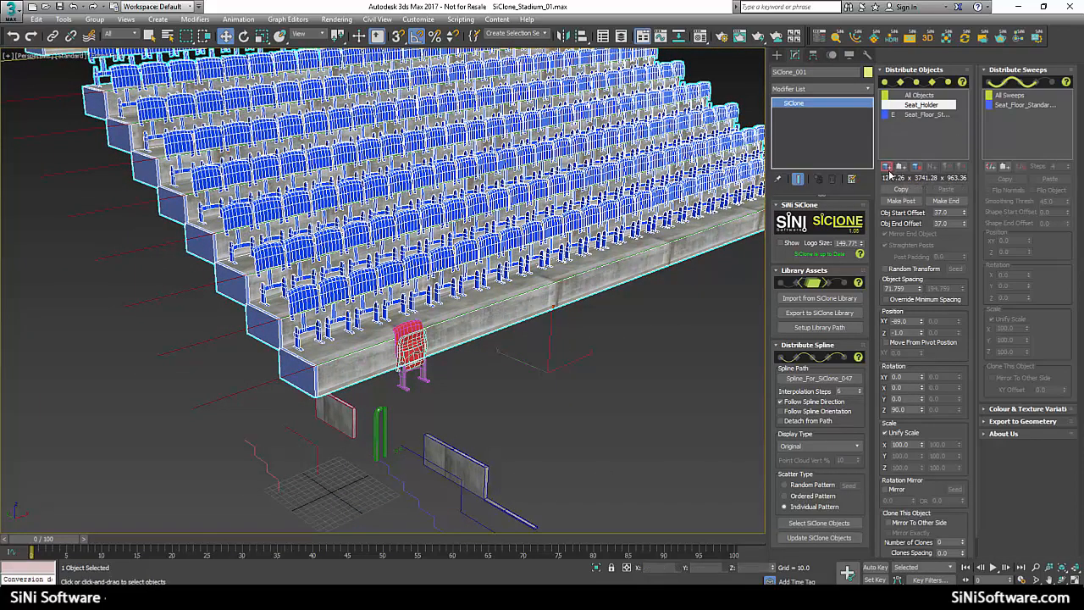
pyautogui.click(416, 346)
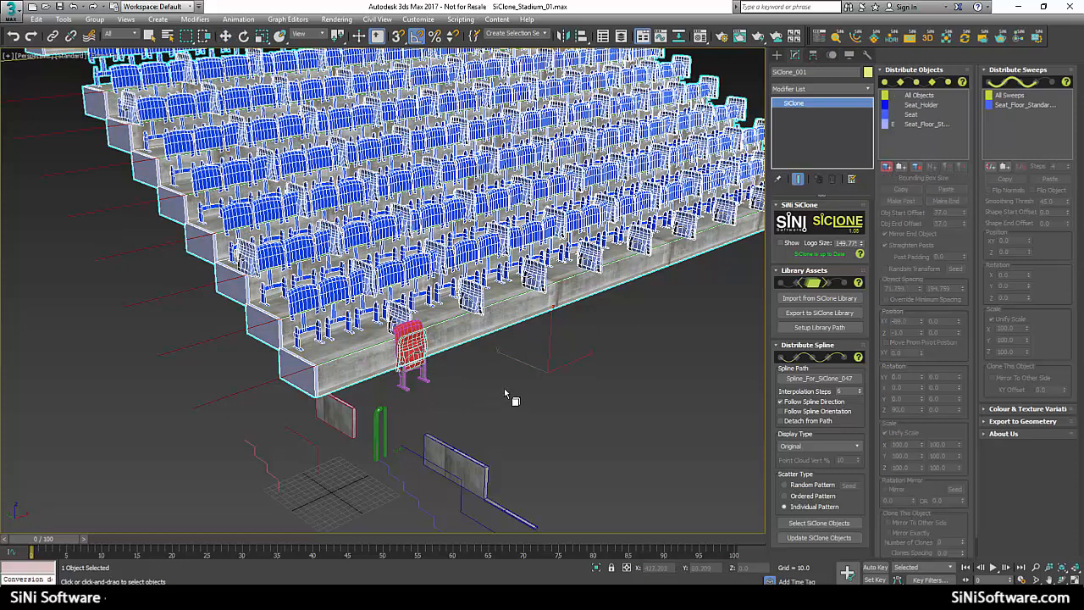
pyautogui.click(920, 105)
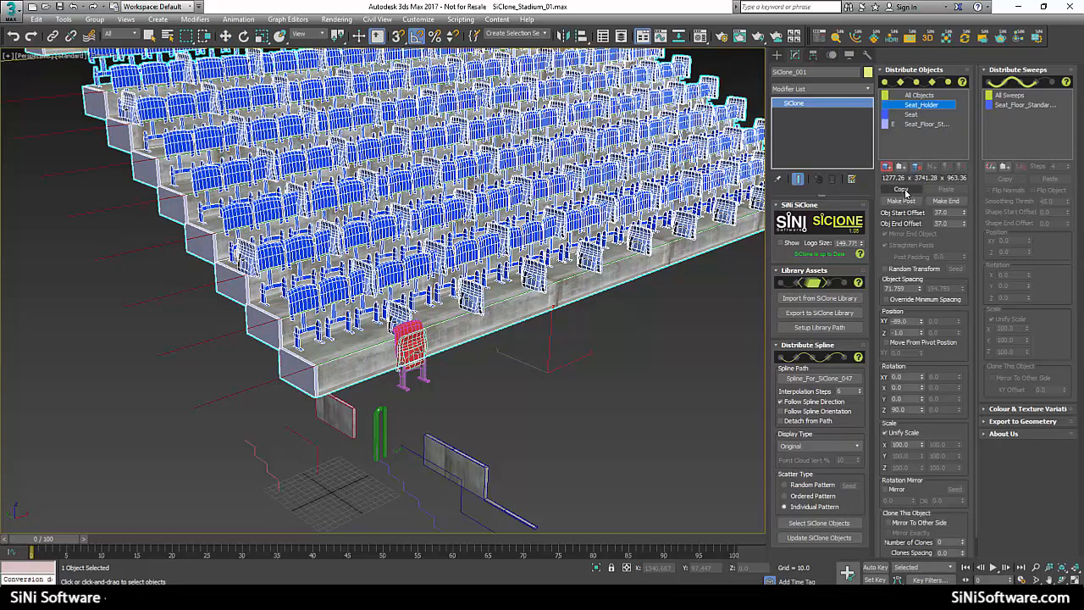
pyautogui.press('w')
pyautogui.click(913, 114)
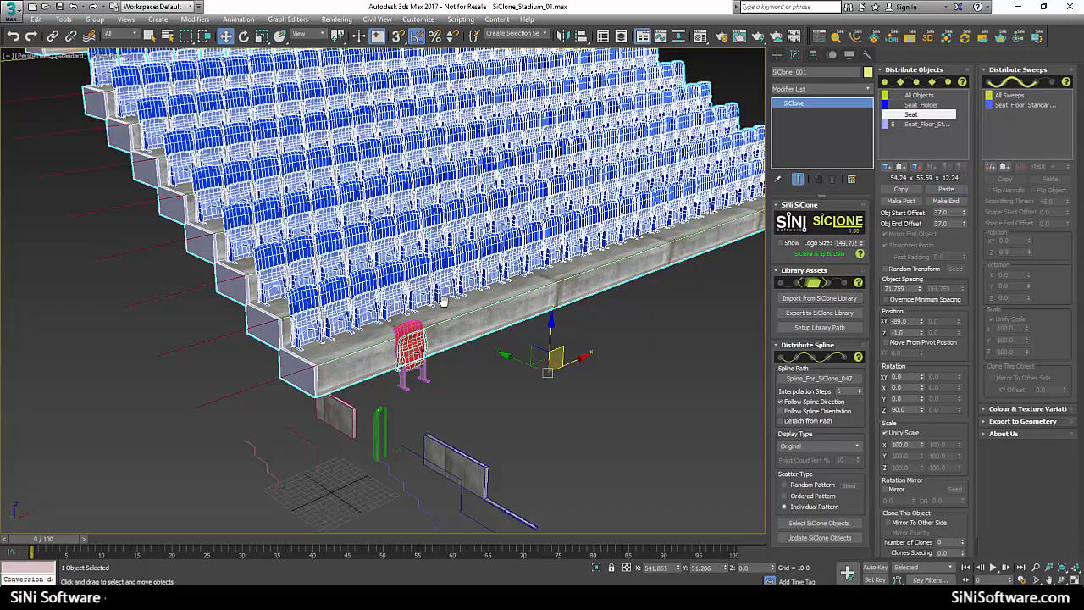
# Step: Offset the distributed seats' position to XY -87 and Z 26 so they sit in their holders
pyautogui.scroll(6, 442, 301)
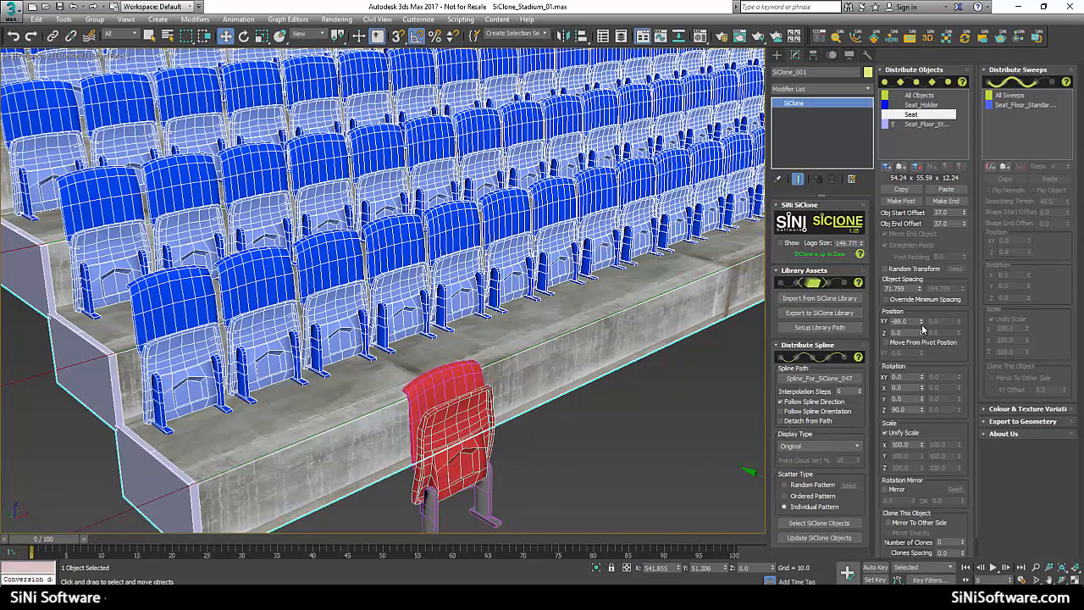
pyautogui.moveTo(923, 328)
pyautogui.mouseDown()
pyautogui.moveTo(926, 310)
pyautogui.moveTo(923, 322)
pyautogui.mouseUp()
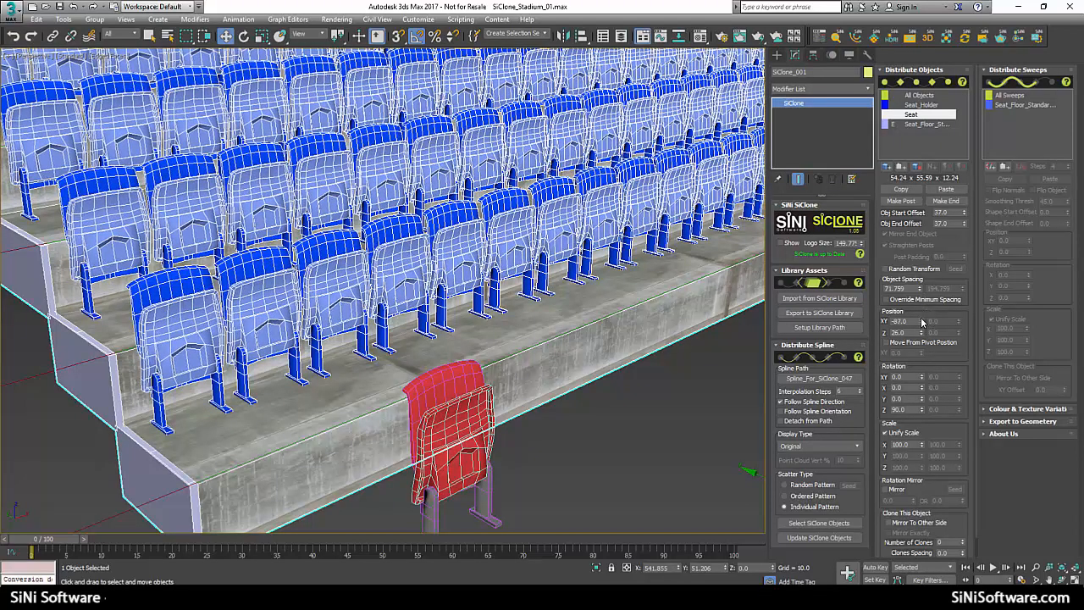
pyautogui.scroll(-10, 487, 340)
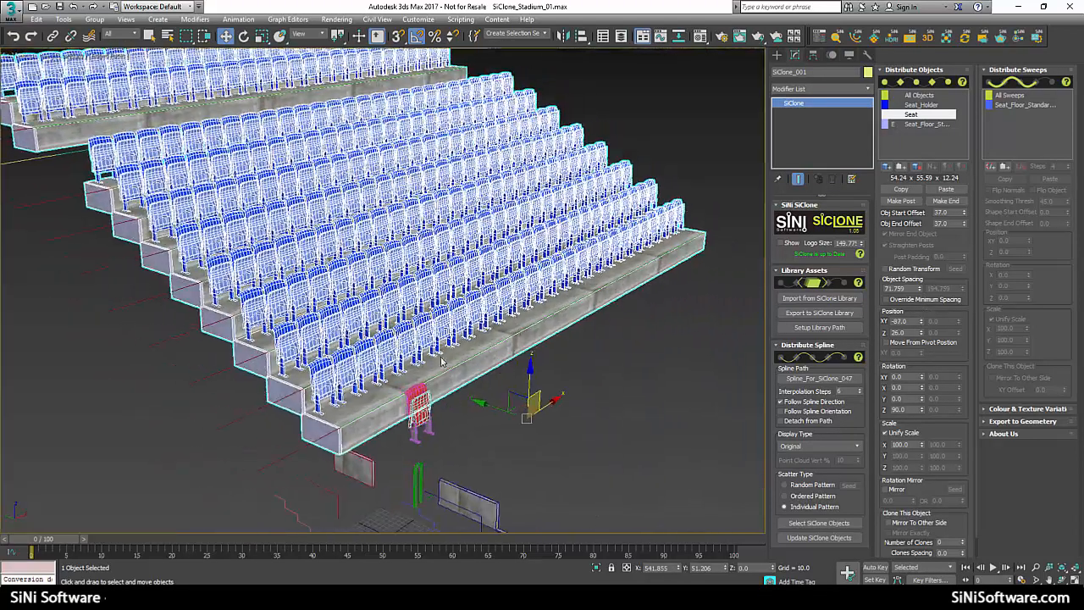
pyautogui.scroll(2, 433, 348)
pyautogui.keyDown('alt'); pyautogui.moveTo(433, 347); pyautogui.dragTo(527, 339, button='middle'); pyautogui.keyUp('alt')
pyautogui.scroll(8, 527, 339)
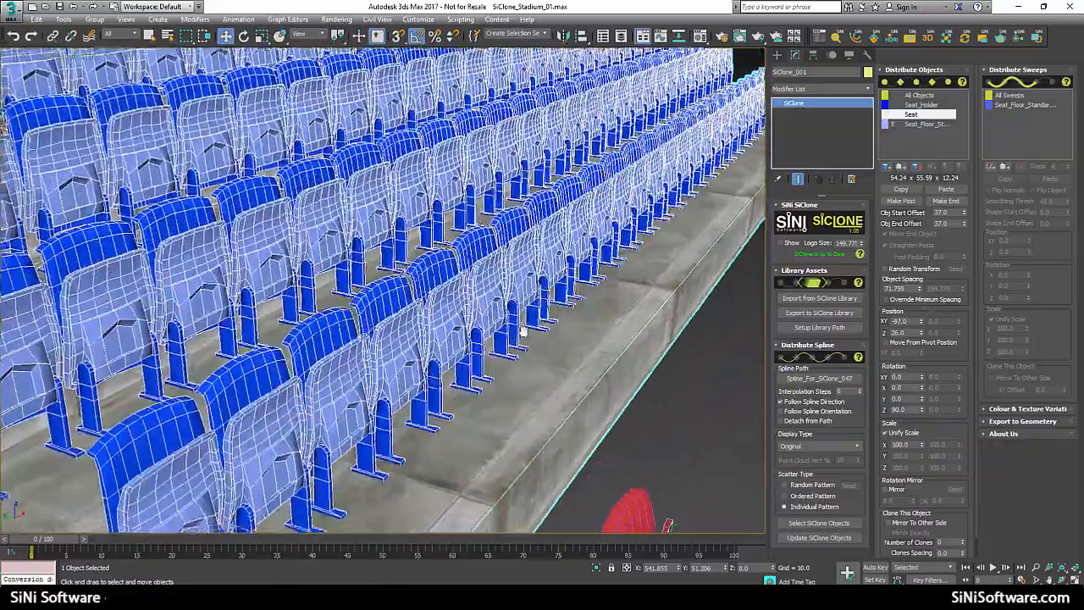
# Step: Enable random transform for the seats and set their X rotation range from 10 to -5
pyautogui.scroll(-6, 524, 332)
pyautogui.moveTo(524, 332)
pyautogui.keyDown('alt'); pyautogui.mouseDown(button='middle')
pyautogui.moveTo(508, 322)
pyautogui.moveTo(537, 324)
pyautogui.mouseUp(button='middle'); pyautogui.keyUp('alt')
pyautogui.scroll(3, 508, 322)
pyautogui.scroll(3, 513, 326)
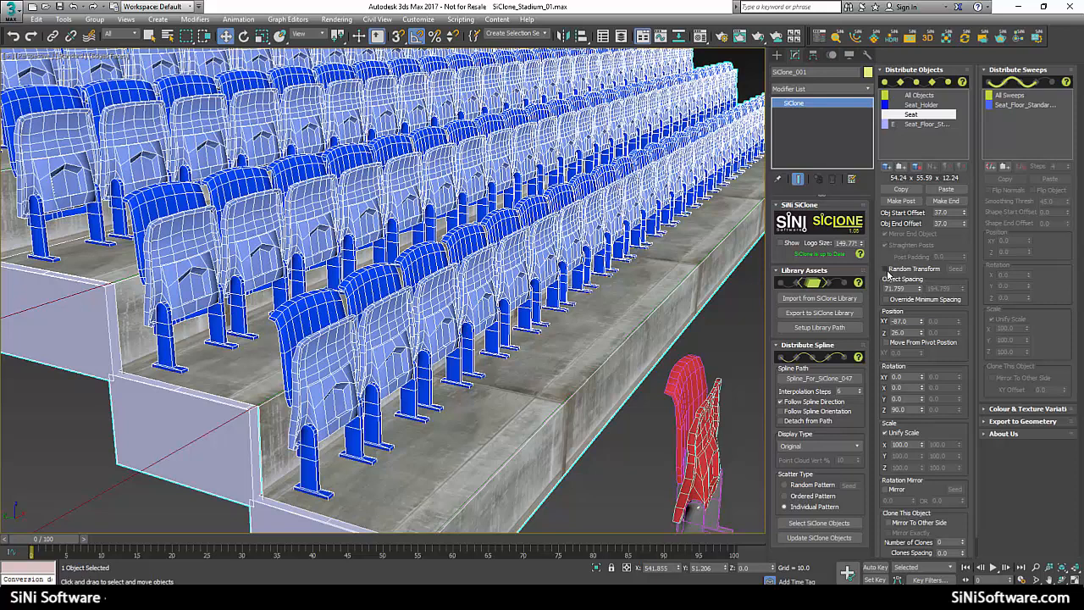
pyautogui.click(887, 269)
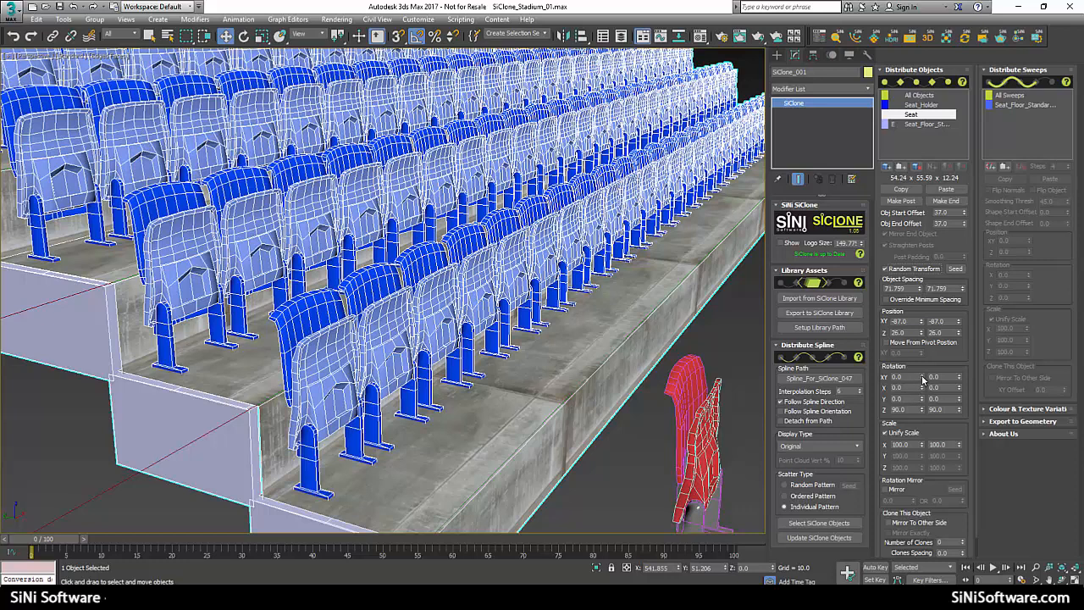
pyautogui.moveTo(923, 387); pyautogui.dragTo(922, 380)
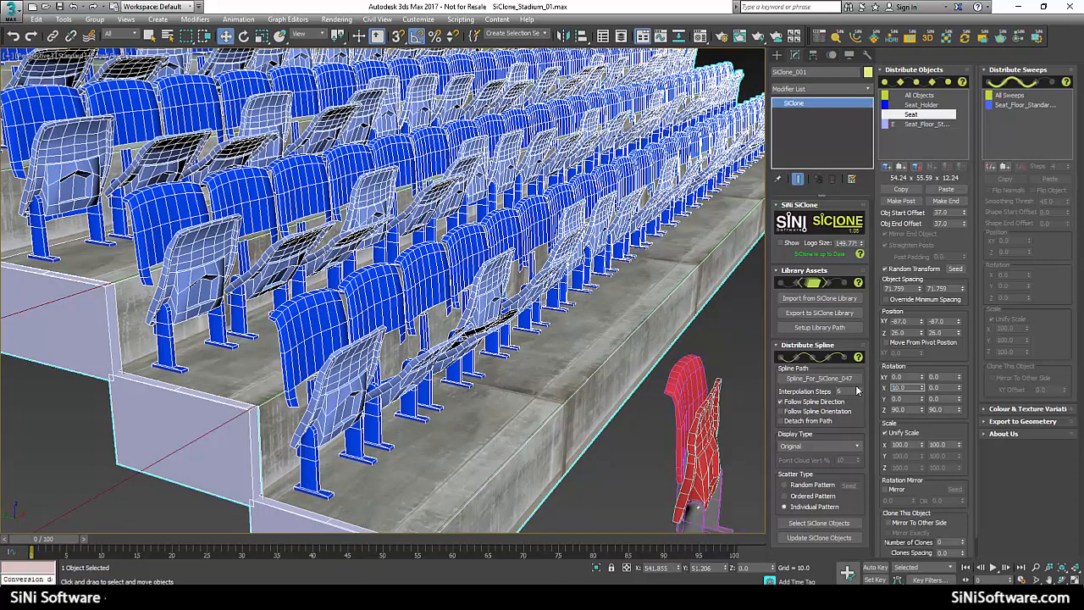
pyautogui.press('Tab')
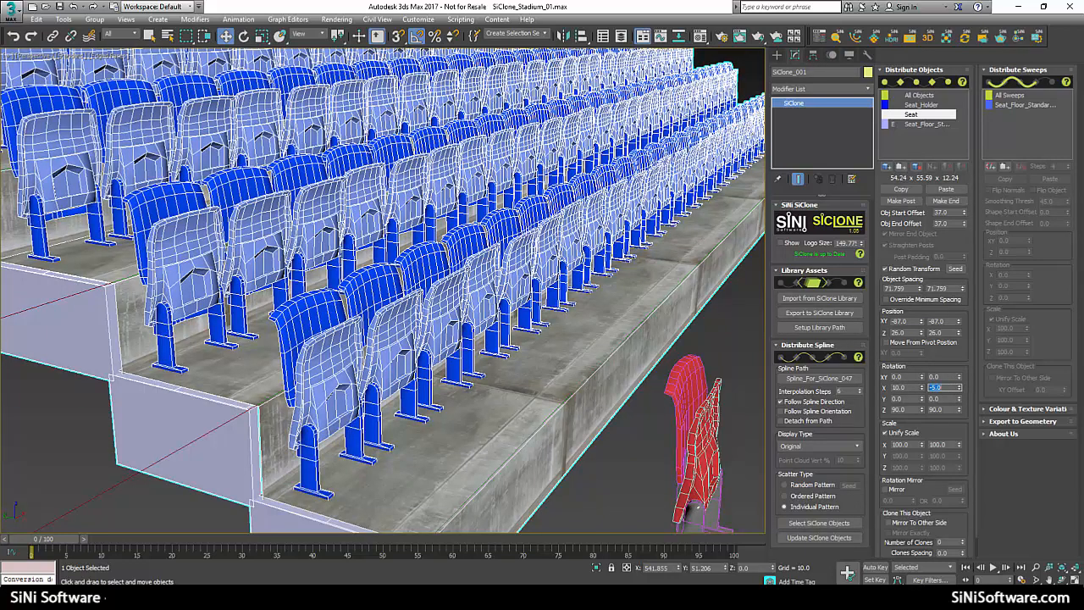
# Step: Inspect the randomly tilted seats and both seating tiers from the row ends and the front
pyautogui.moveTo(558, 369); pyautogui.dragTo(612, 354, button='middle')
pyautogui.scroll(-5, 547, 383)
pyautogui.scroll(3, 496, 388)
pyautogui.scroll(3, 498, 384)
pyautogui.scroll(-4, 540, 303)
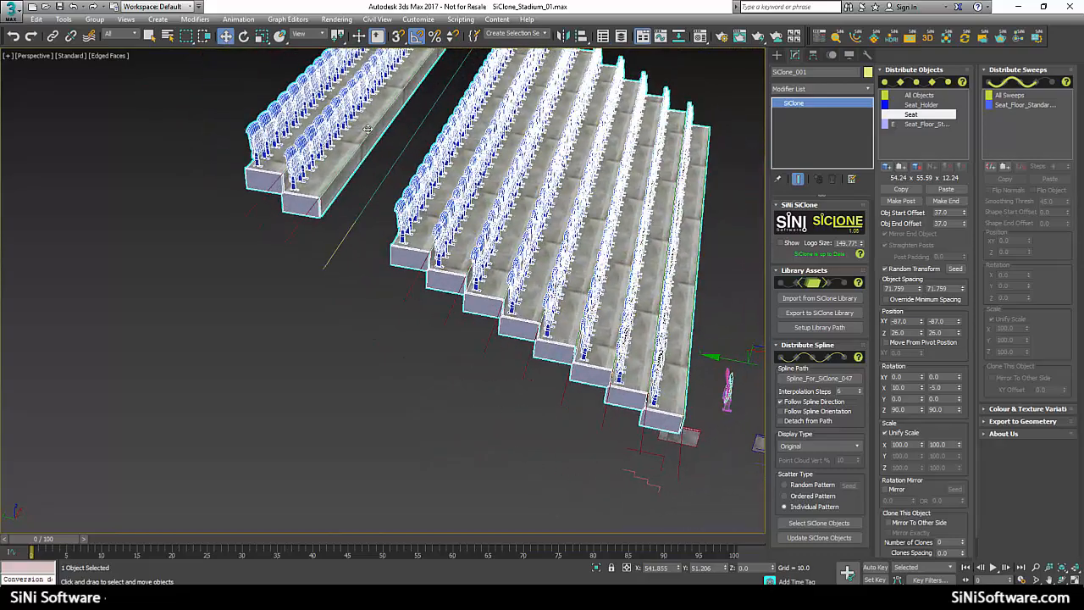
pyautogui.keyDown('alt'); pyautogui.moveTo(383, 178); pyautogui.dragTo(457, 113, button='middle'); pyautogui.keyUp('alt')
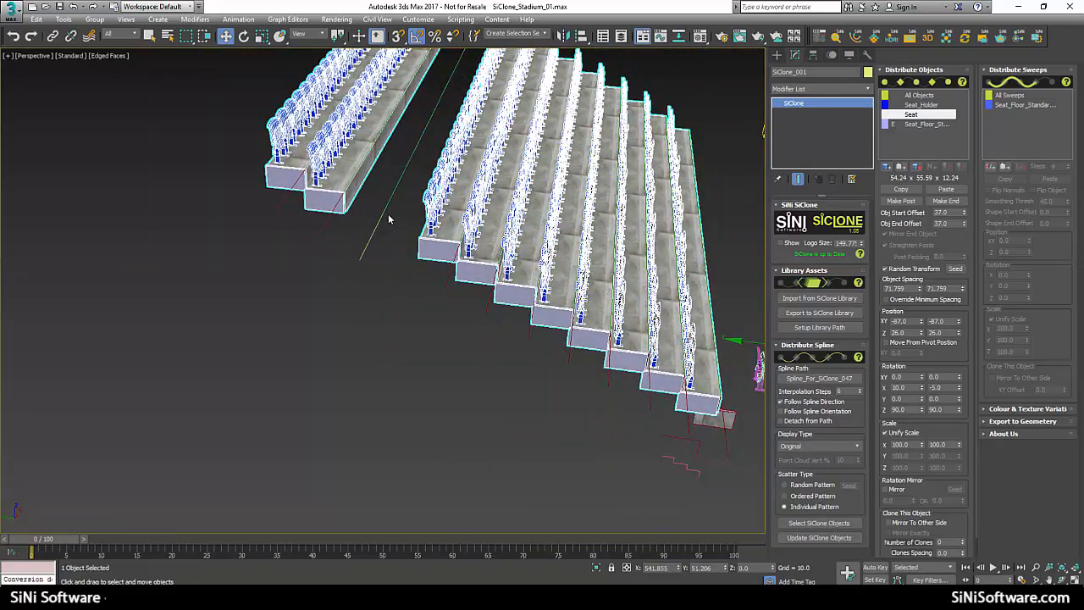
pyautogui.scroll(4, 404, 167)
pyautogui.scroll(-5, 395, 233)
pyautogui.moveTo(396, 233); pyautogui.dragTo(228, 227, button='middle')
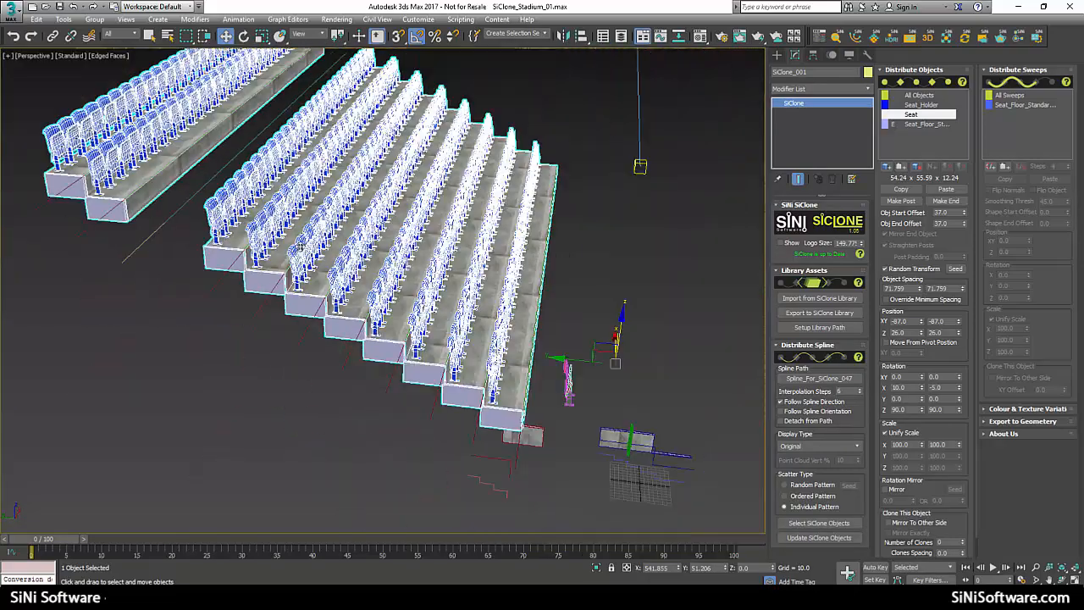
pyautogui.keyDown('alt'); pyautogui.moveTo(593, 382); pyautogui.dragTo(492, 421, button='middle'); pyautogui.keyUp('alt')
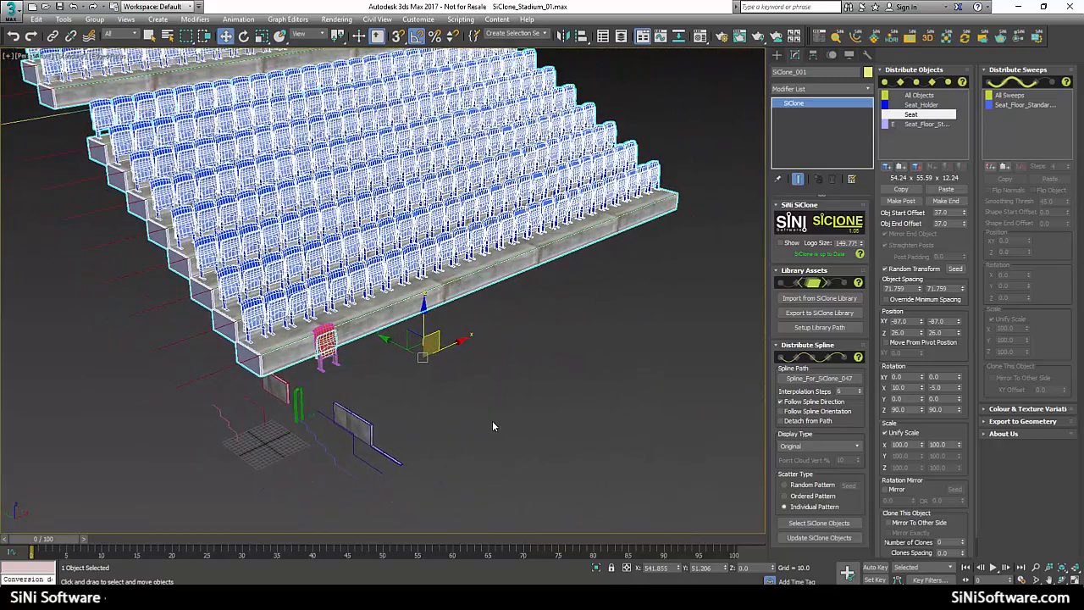
# Step: Create a second SiClone object on the ground in front of the stand and open its parameters
pyautogui.click(493, 418)
pyautogui.press('x')
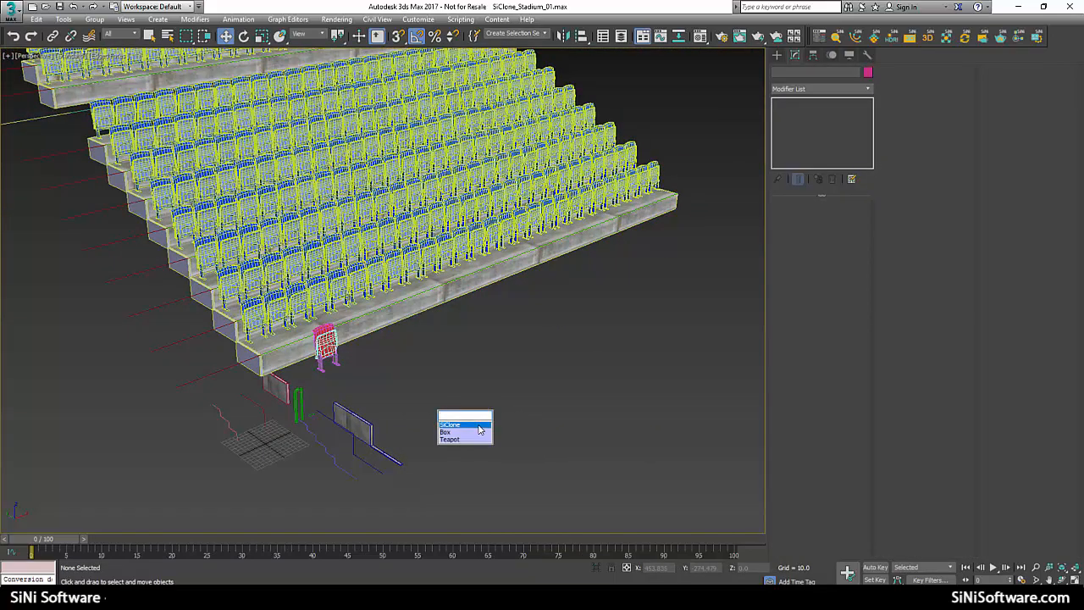
pyautogui.press('Return')
pyautogui.click(480, 397)
pyautogui.rightClick(483, 393)
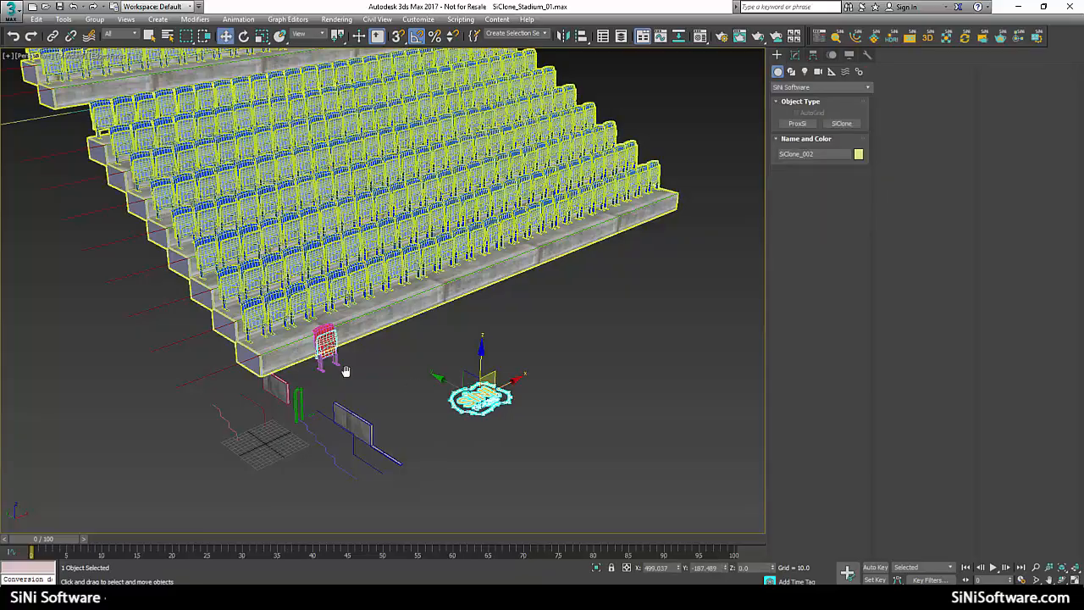
pyautogui.moveTo(344, 370); pyautogui.dragTo(508, 369, button='middle')
pyautogui.click(797, 56)
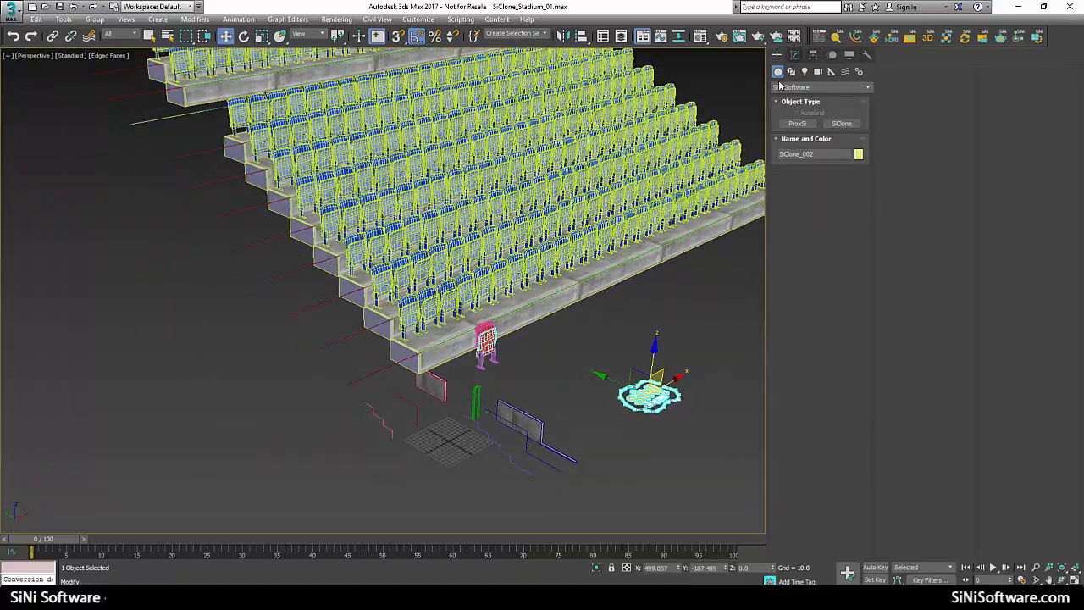
pyautogui.moveTo(459, 272); pyautogui.dragTo(511, 415, button='middle')
pyautogui.scroll(5, 395, 190)
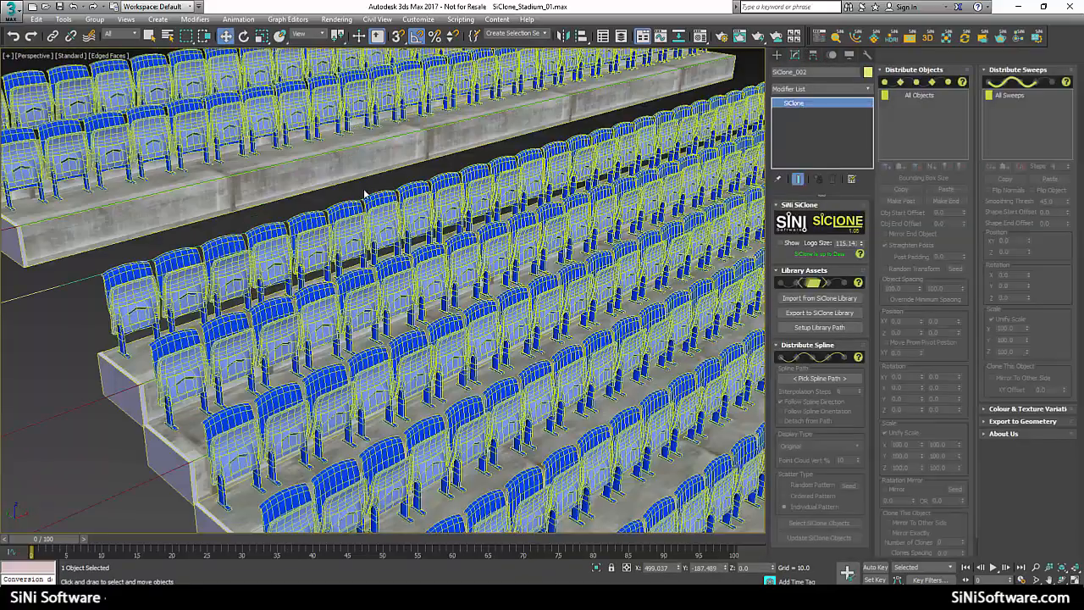
# Step: Set the spline between the upper and lower seating tiers as the second SiClone object's path
pyautogui.scroll(6, 365, 198)
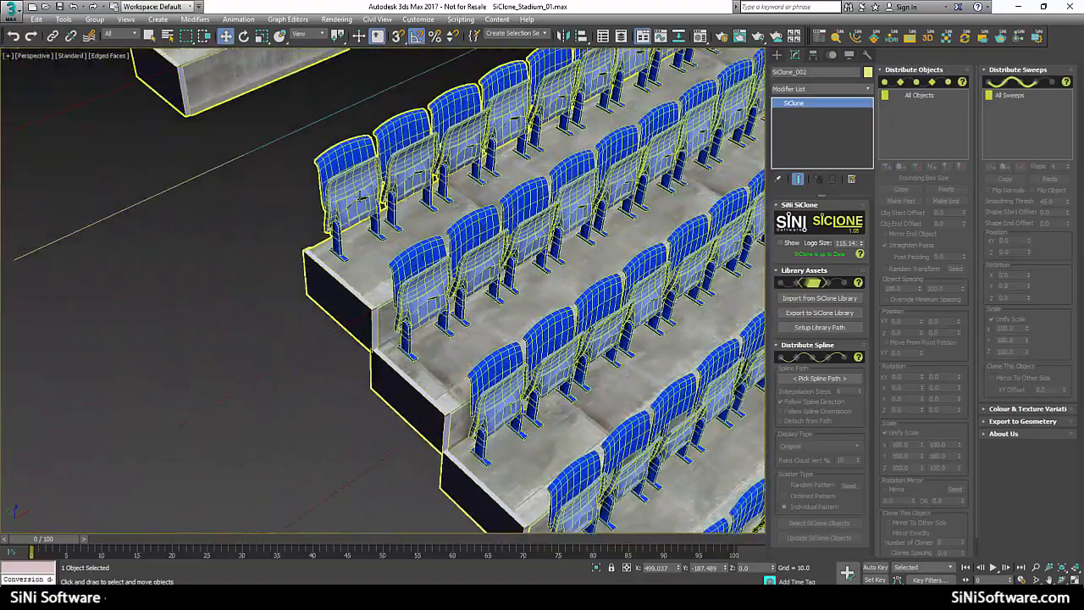
pyautogui.click(820, 378)
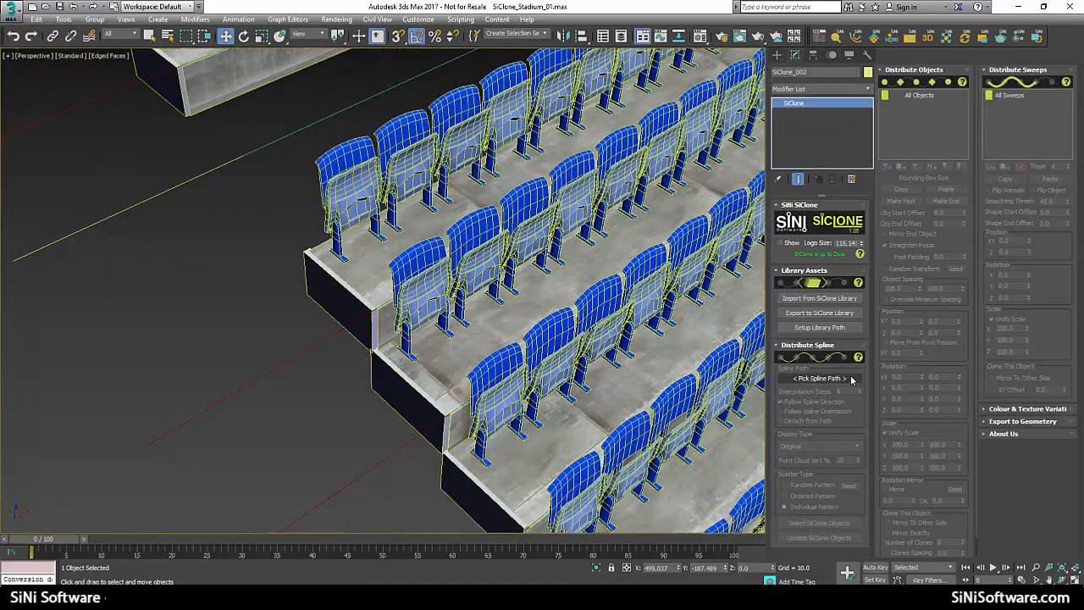
pyautogui.click(287, 142)
# Step: Add the Seat_Floor_walk profile on the ground in front of the stand as a sweep along the new path
pyautogui.scroll(-8, 213, 208)
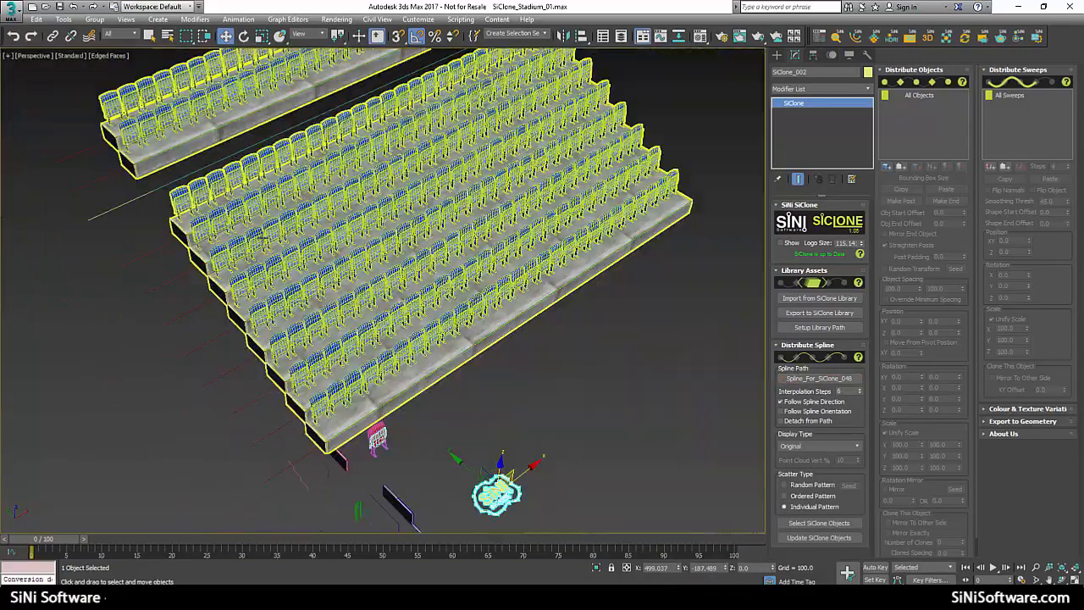
pyautogui.scroll(6, 518, 348)
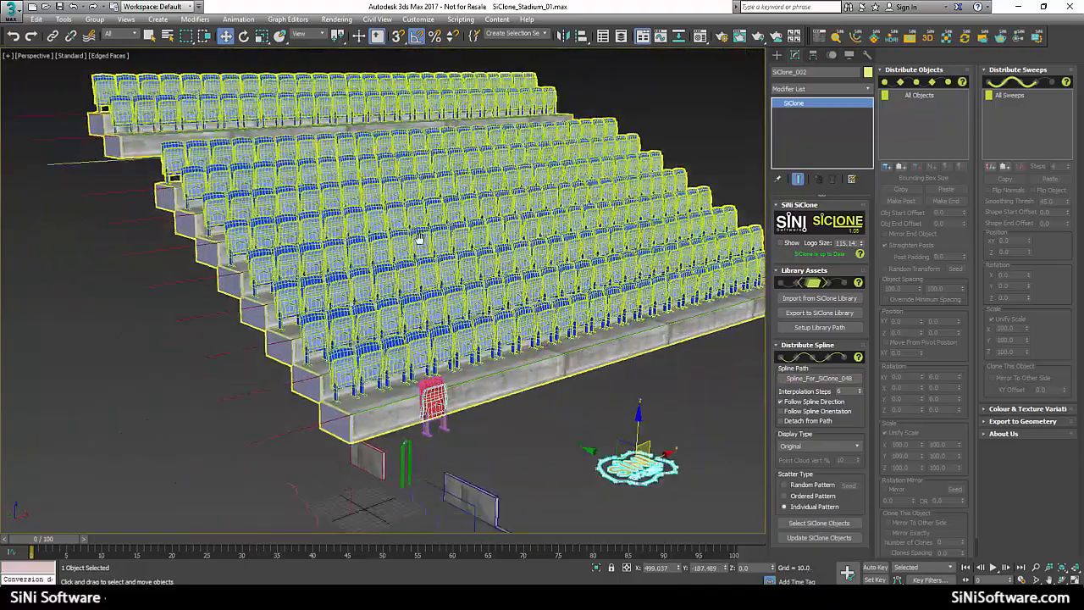
pyautogui.keyDown('alt'); pyautogui.moveTo(518, 349); pyautogui.dragTo(526, 364, button='middle'); pyautogui.keyUp('alt')
pyautogui.moveTo(526, 364); pyautogui.dragTo(627, 311, button='middle')
pyautogui.press('q')
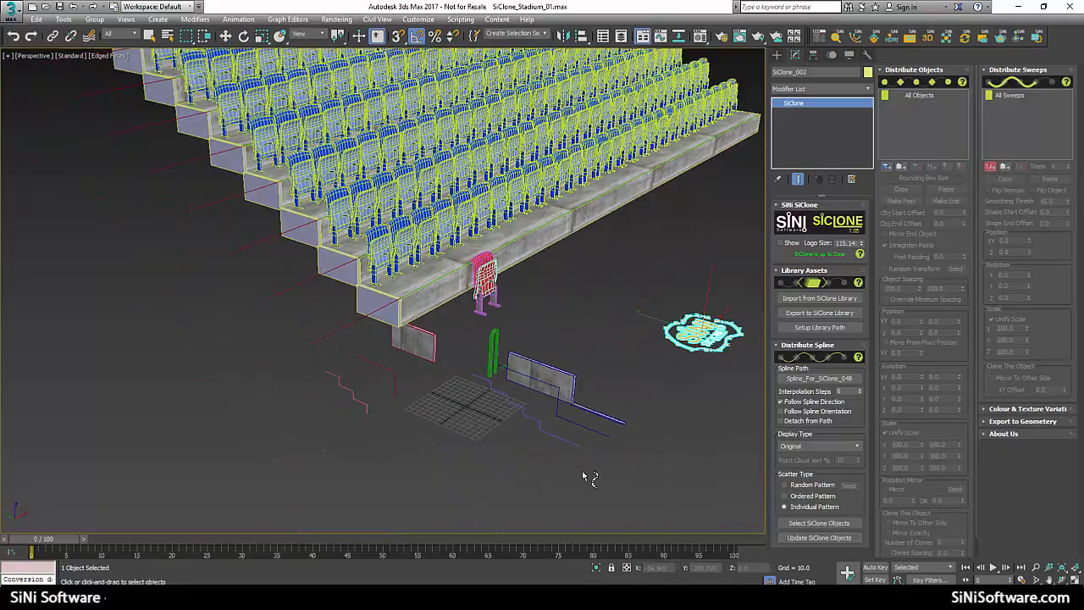
pyautogui.click(585, 428)
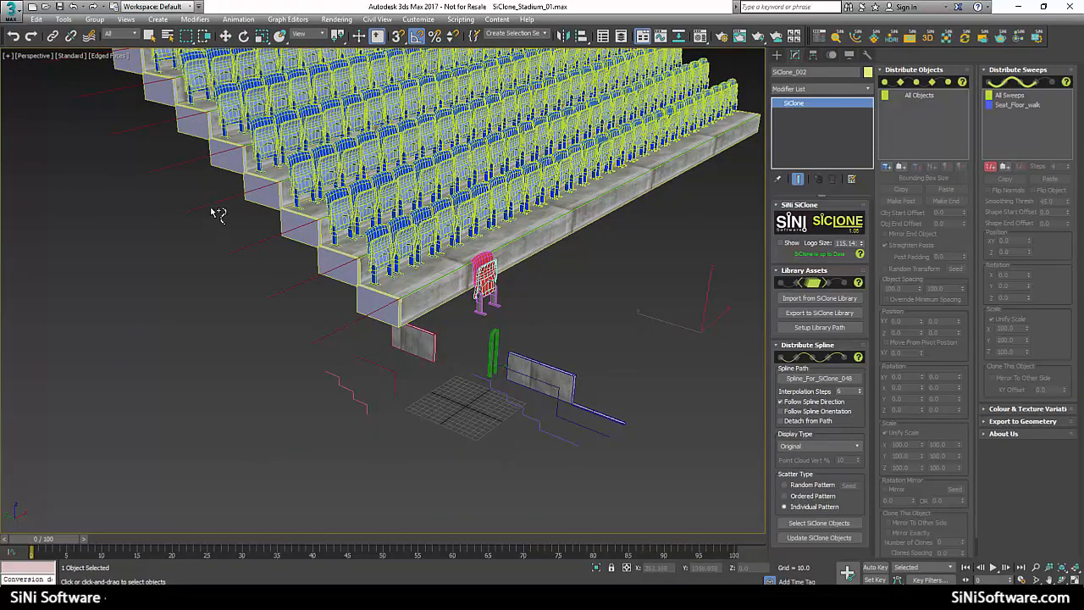
# Step: Offset the walkway floor sweep to XY -45 and Z -6 so it lines up between the two tiers
pyautogui.moveTo(212, 213); pyautogui.dragTo(381, 403, button='middle')
pyautogui.scroll(3, 278, 242)
pyautogui.keyDown('alt'); pyautogui.moveTo(279, 242); pyautogui.dragTo(496, 268, button='middle'); pyautogui.keyUp('alt')
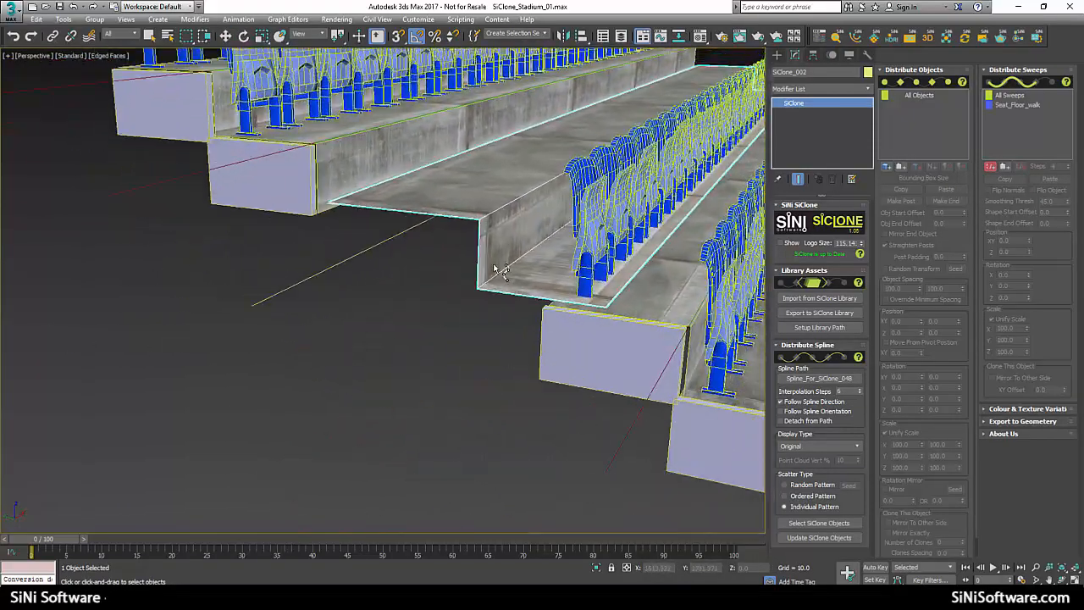
pyautogui.click(1037, 104)
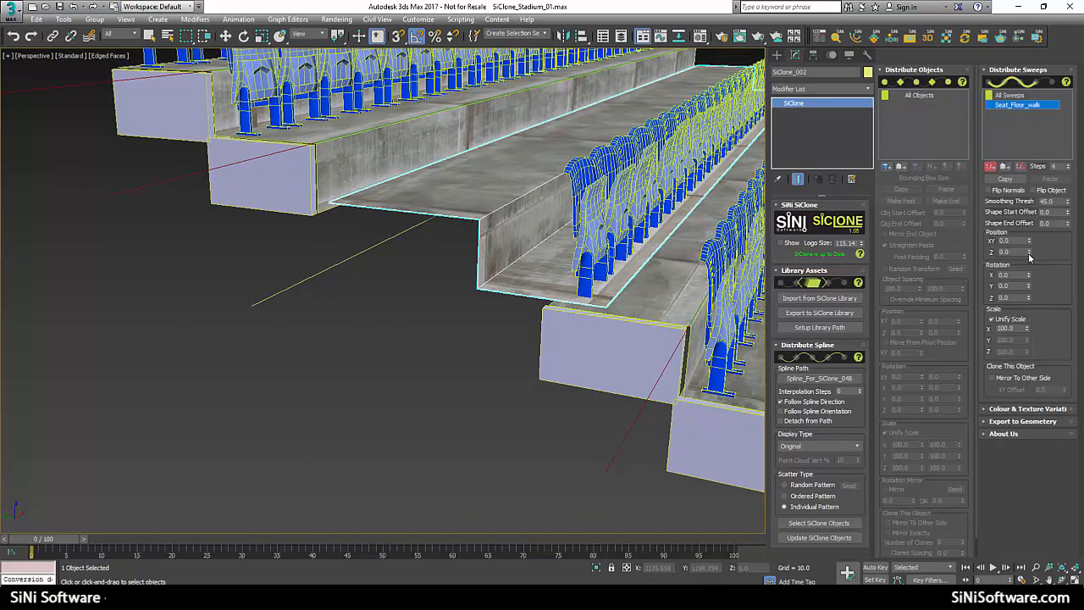
pyautogui.moveTo(1029, 252); pyautogui.dragTo(1020, 267)
# Step: Add the walkway end panel from the ground as a distributed object and make it an end object
pyautogui.keyDown('alt'); pyautogui.moveTo(535, 322); pyautogui.dragTo(438, 156, button='middle'); pyautogui.keyUp('alt')
pyautogui.press('q')
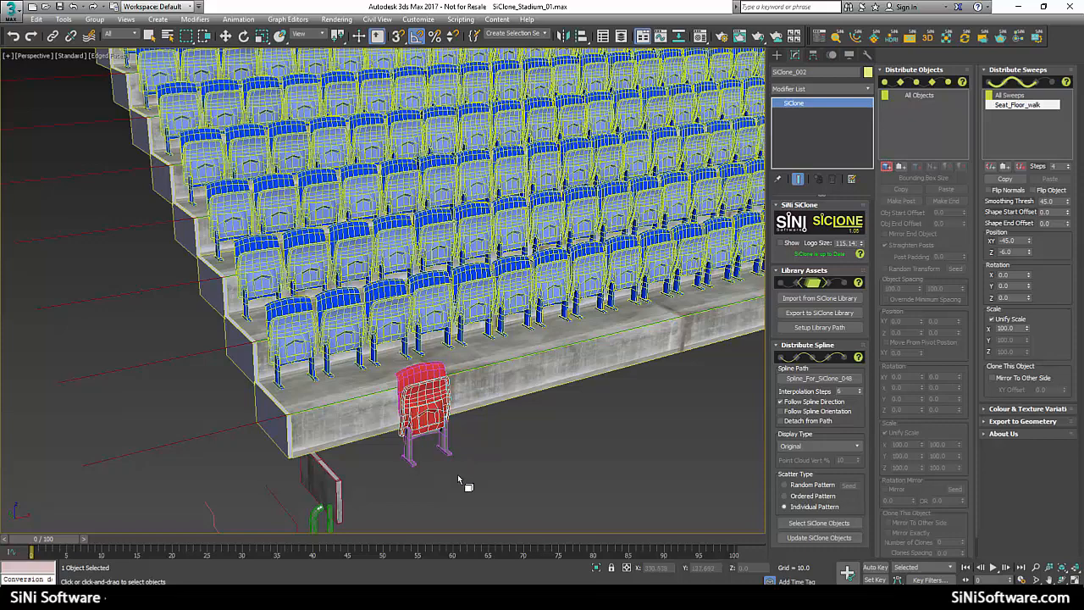
pyautogui.press('w')
pyautogui.moveTo(449, 479); pyautogui.dragTo(696, 323, button='middle')
pyautogui.click(886, 169)
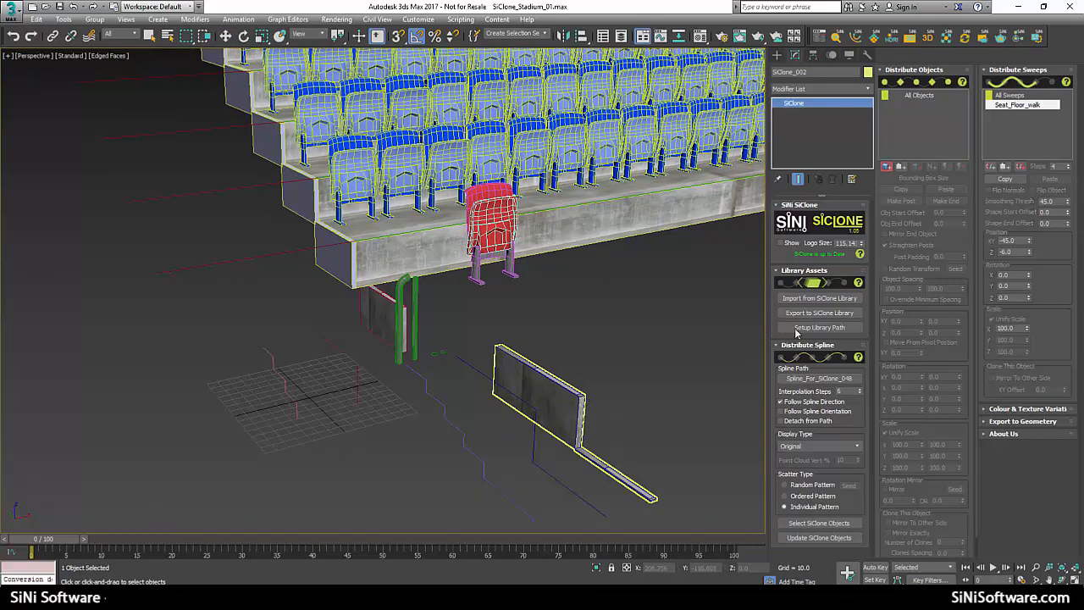
pyautogui.click(593, 411)
pyautogui.click(927, 106)
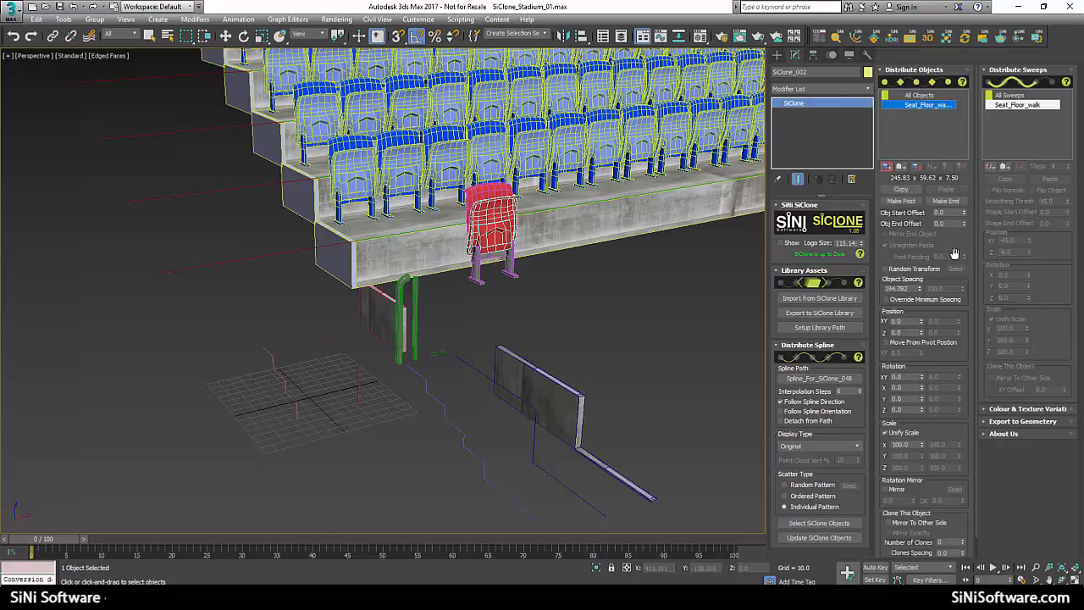
pyautogui.click(949, 203)
# Step: Flip all polygons of the source walkway end panel, Seat_Floor_walk001, in front of the stand
pyautogui.moveTo(328, 240); pyautogui.dragTo(337, 252, button='middle')
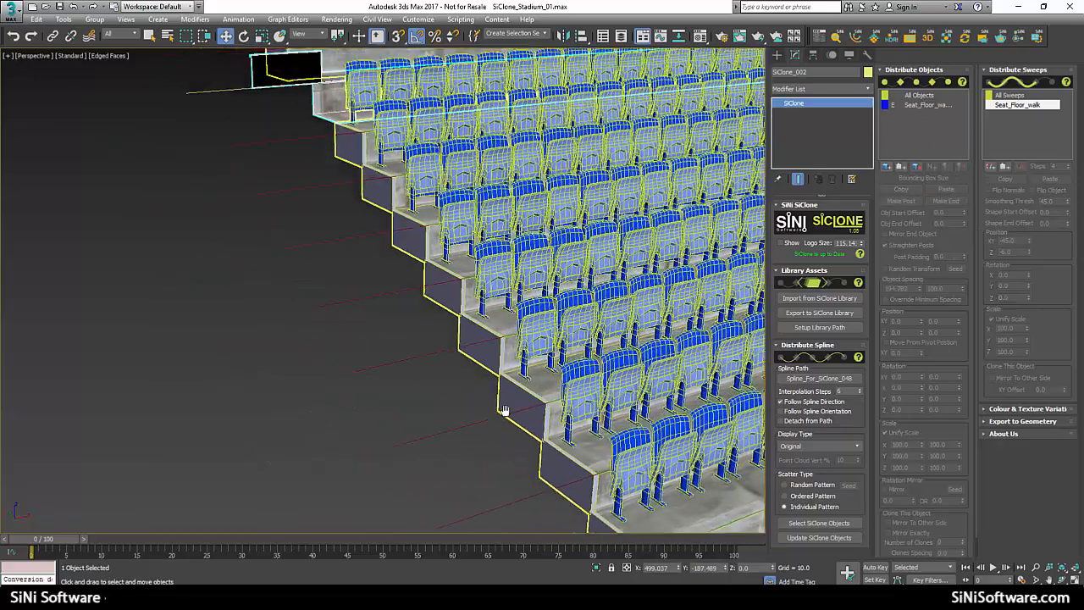
pyautogui.scroll(6, 373, 313)
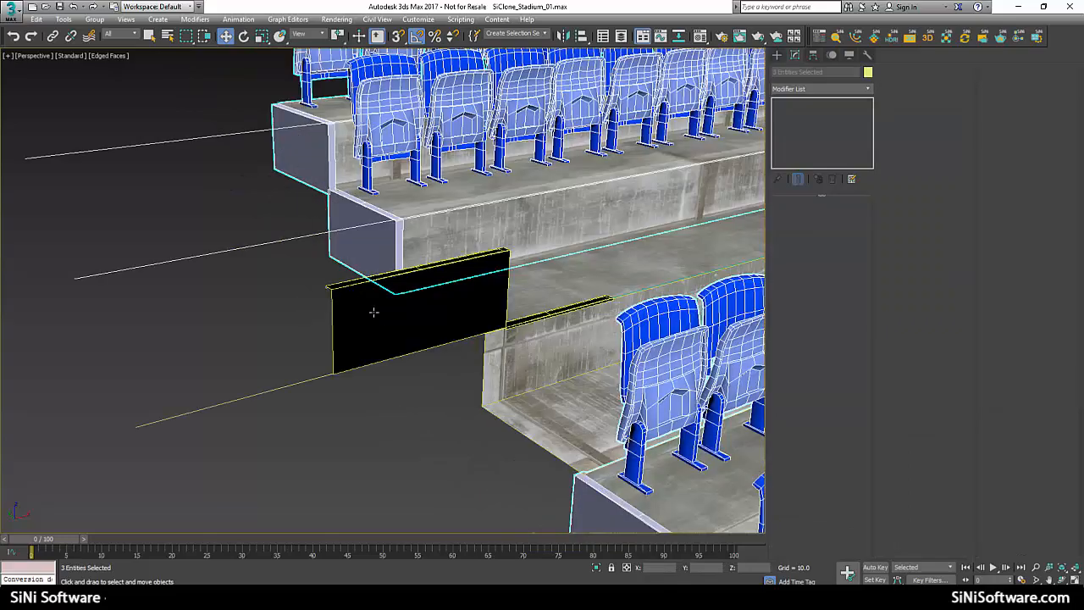
pyautogui.moveTo(385, 320); pyautogui.dragTo(307, 282, button='middle')
pyautogui.scroll(-4, 308, 282)
pyautogui.moveTo(460, 267); pyautogui.dragTo(378, 56, button='middle')
pyautogui.moveTo(531, 330); pyautogui.dragTo(463, 285, button='middle')
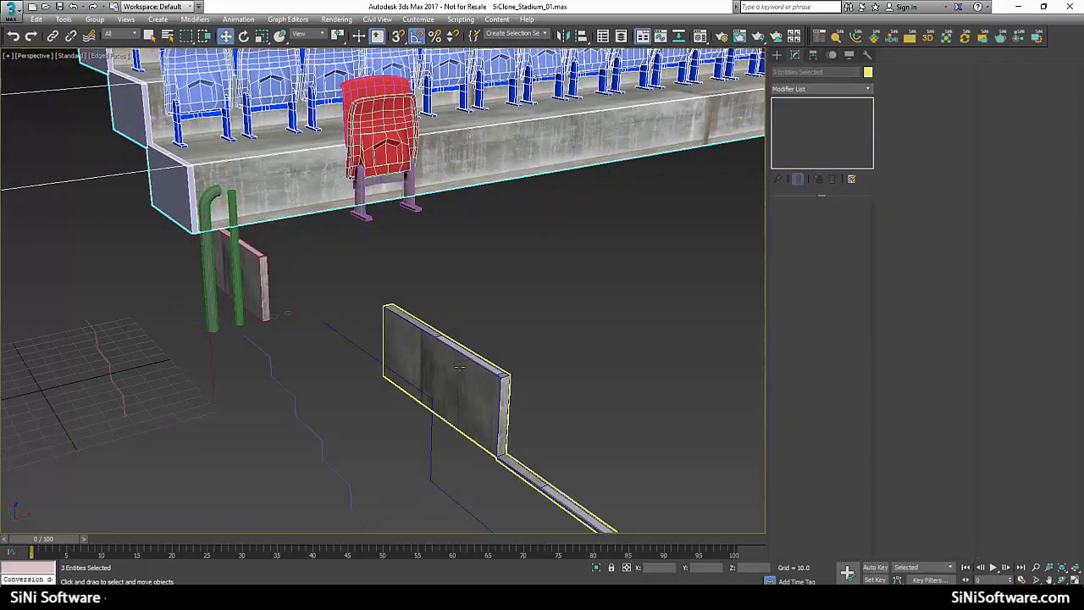
pyautogui.click(460, 366)
pyautogui.click(833, 219)
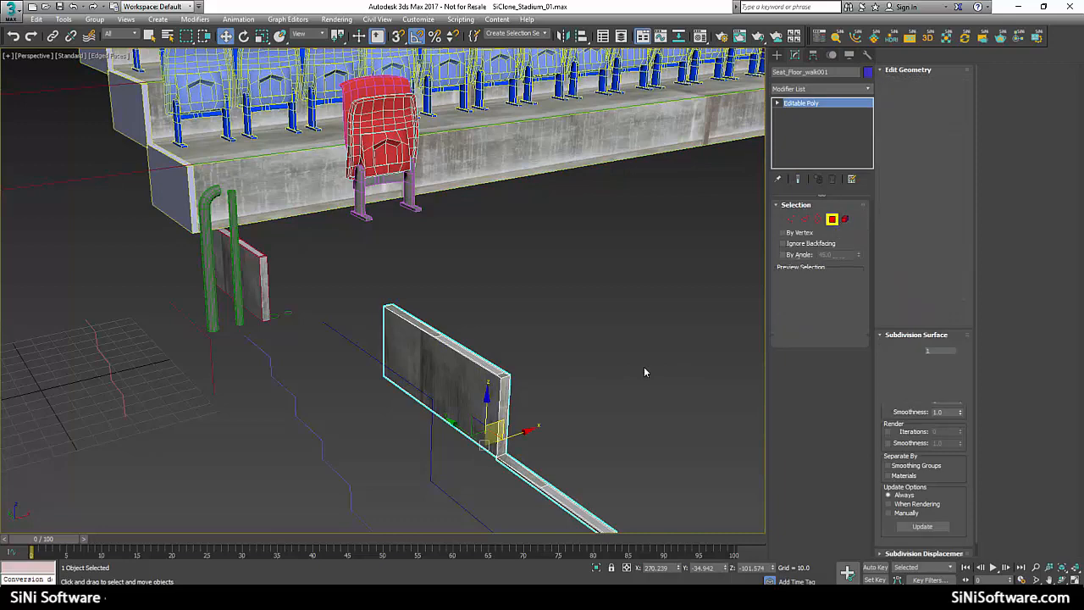
pyautogui.moveTo(631, 338); pyautogui.dragTo(607, 254, button='middle')
pyautogui.moveTo(271, 506); pyautogui.dragTo(272, 504)
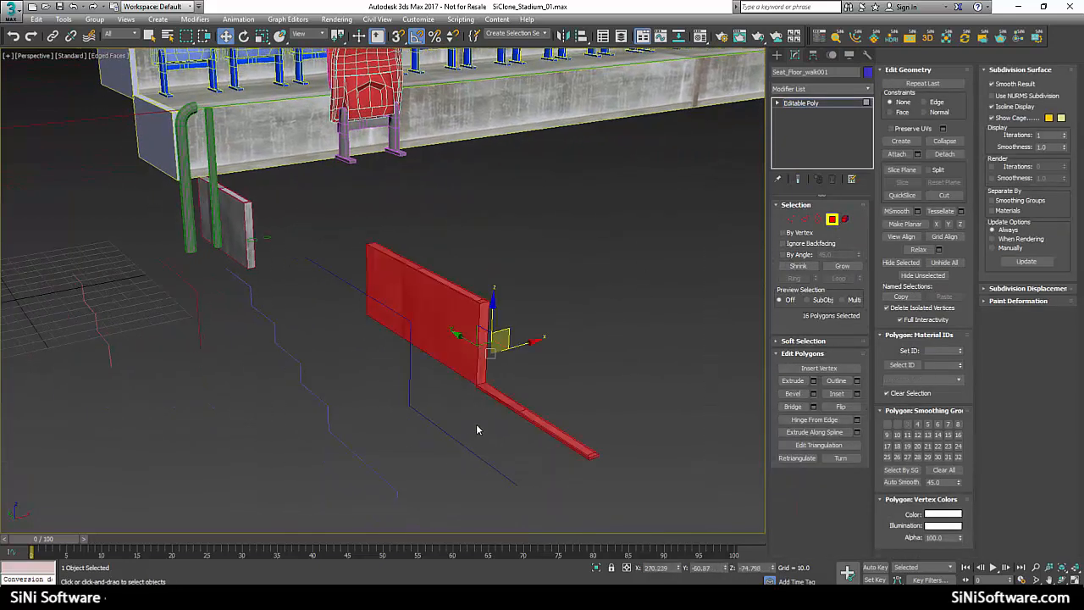
pyautogui.click(840, 407)
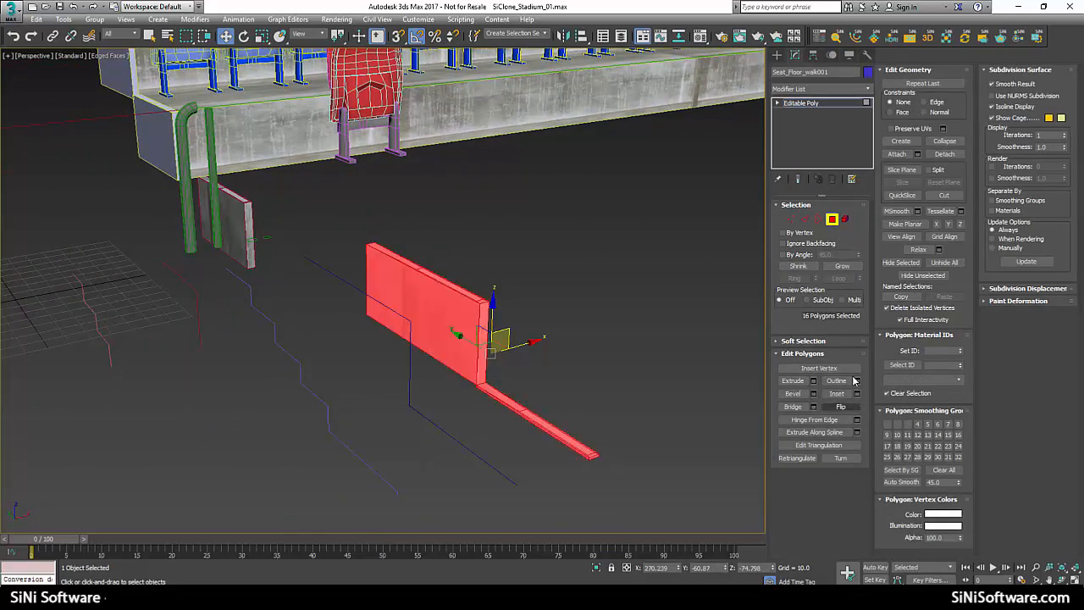
pyautogui.click(834, 219)
# Step: Reselect the walkway SiClone object and update it with the flipped end panel
pyautogui.moveTo(234, 130); pyautogui.dragTo(623, 504, button='middle')
pyautogui.moveTo(280, 113); pyautogui.dragTo(503, 462, button='middle')
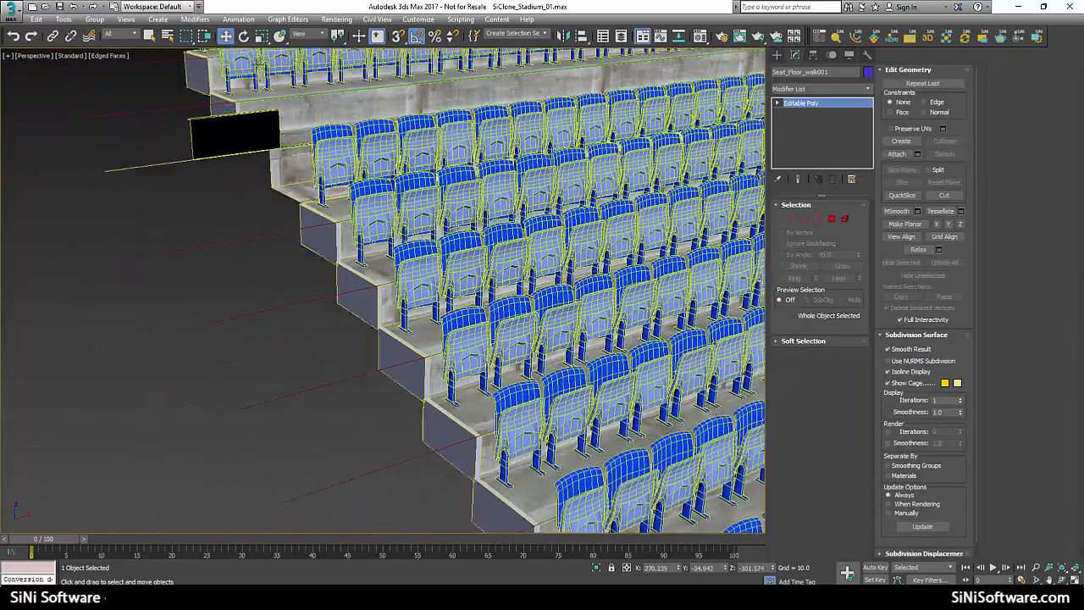
pyautogui.click(273, 136)
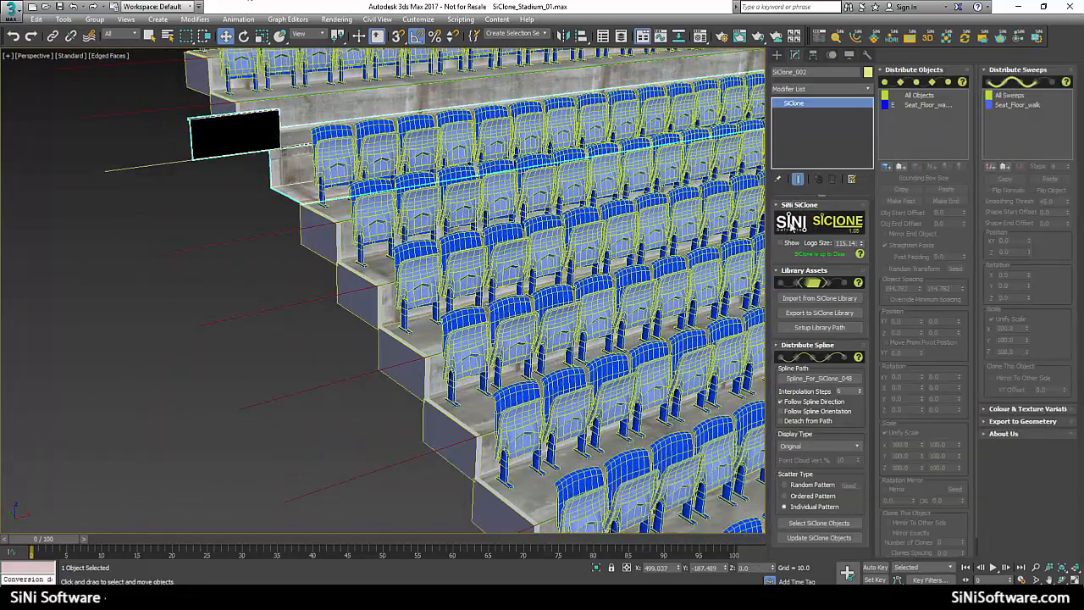
pyautogui.click(826, 537)
# Step: Set the distributed walkway end panel's Z rotation to -90
pyautogui.keyDown('alt'); pyautogui.moveTo(296, 190); pyautogui.dragTo(426, 291, button='middle'); pyautogui.keyUp('alt')
pyautogui.scroll(3, 443, 310)
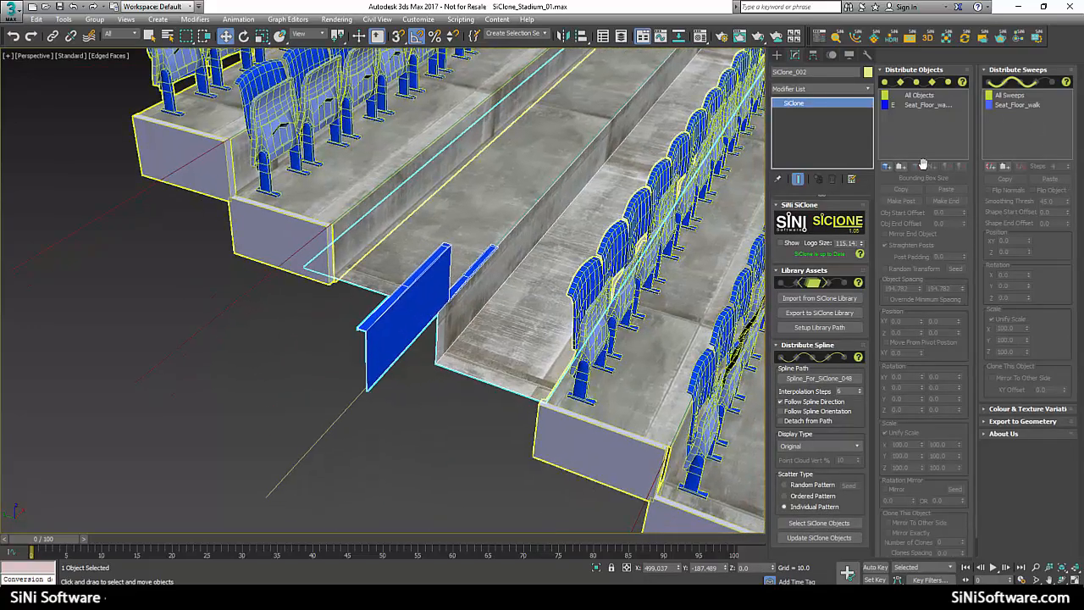
pyautogui.click(917, 105)
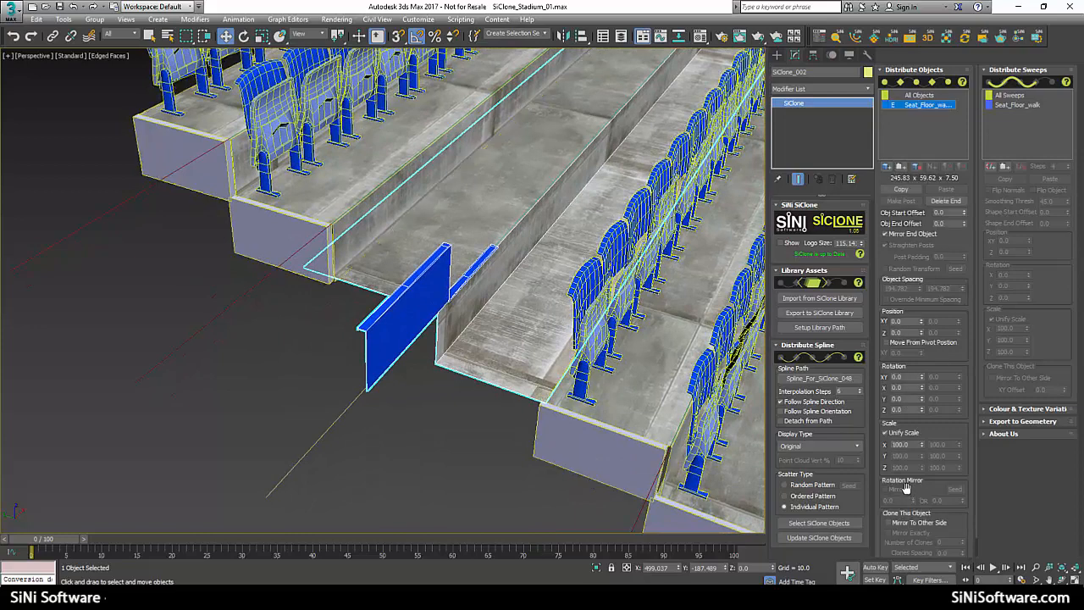
pyautogui.click(901, 409)
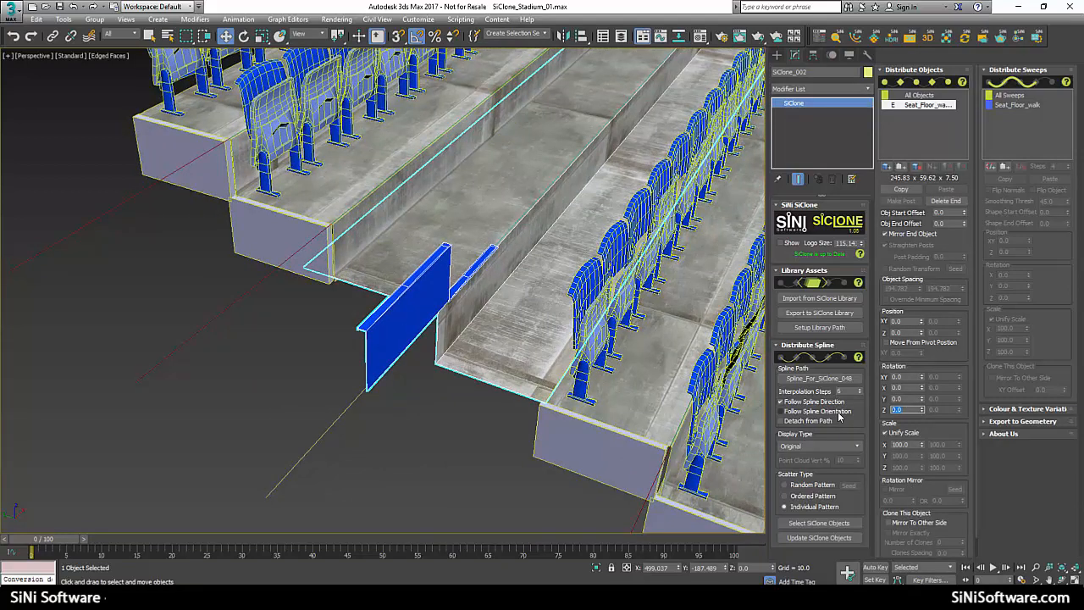
pyautogui.press('Return')
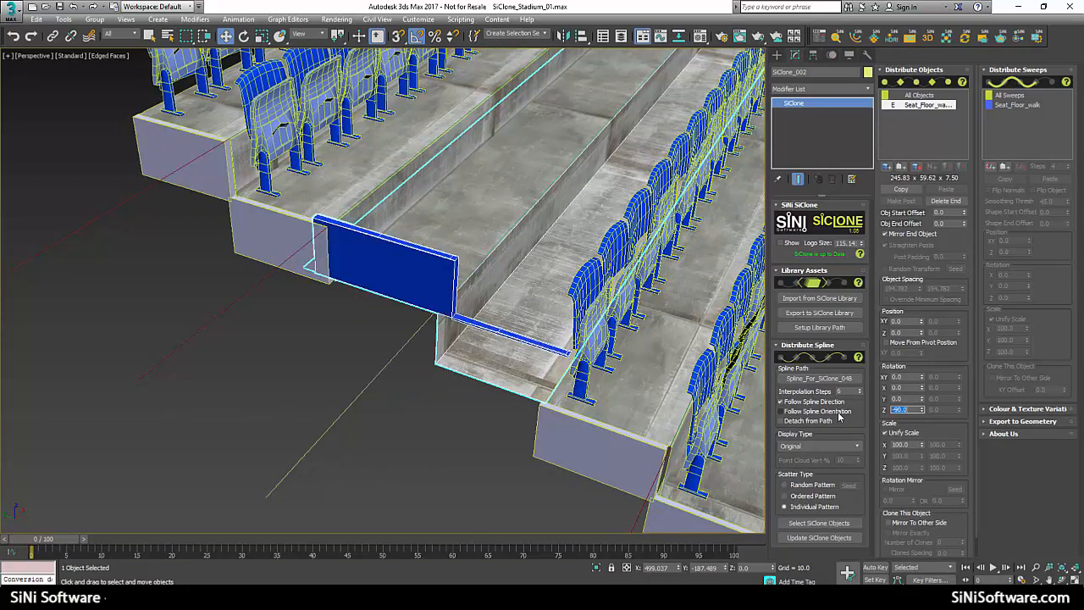
# Step: Offset the walkway end panel's position to XY -15 and Z -60 so it closes the walkway's end
pyautogui.moveTo(387, 288); pyautogui.dragTo(387, 310, button='middle')
pyautogui.scroll(6, 364, 271)
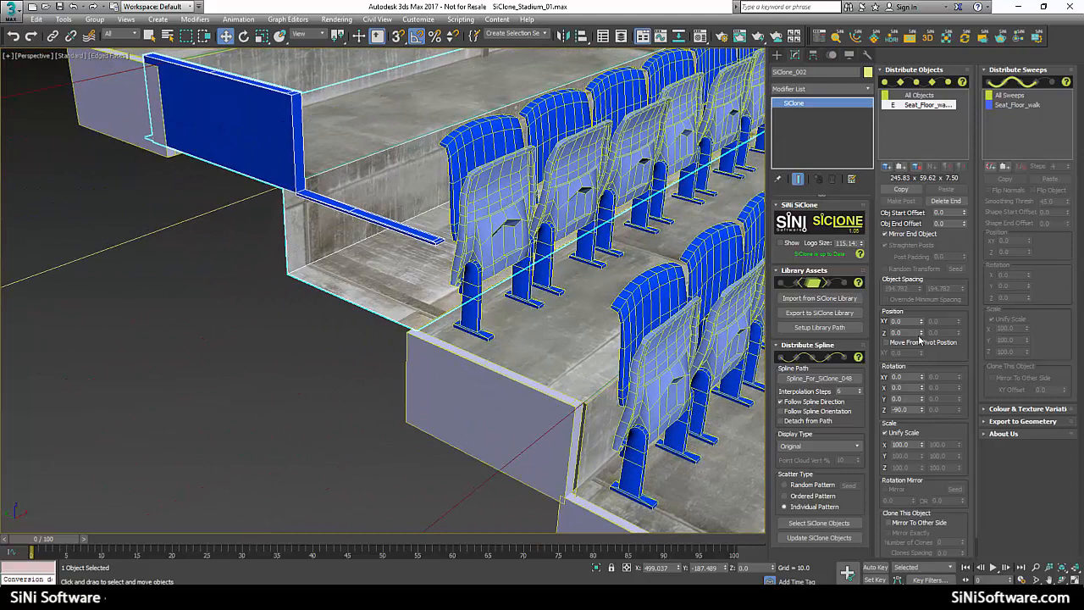
pyautogui.moveTo(922, 333); pyautogui.dragTo(916, 367)
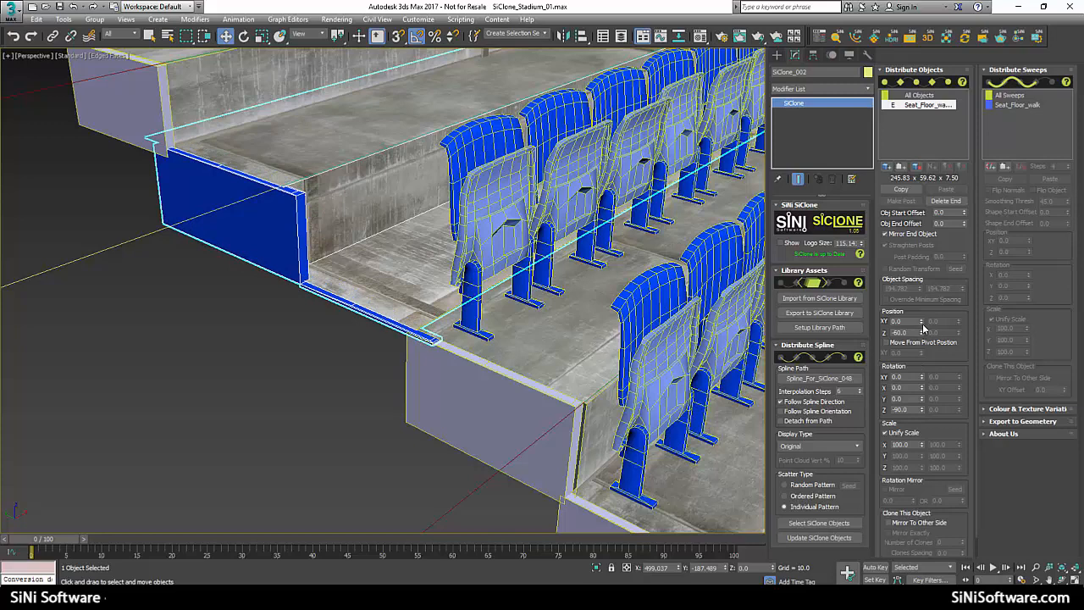
pyautogui.moveTo(922, 324); pyautogui.dragTo(921, 331)
# Step: Inspect the walkway's end panels from both ends of the stand
pyautogui.scroll(-5, 423, 281)
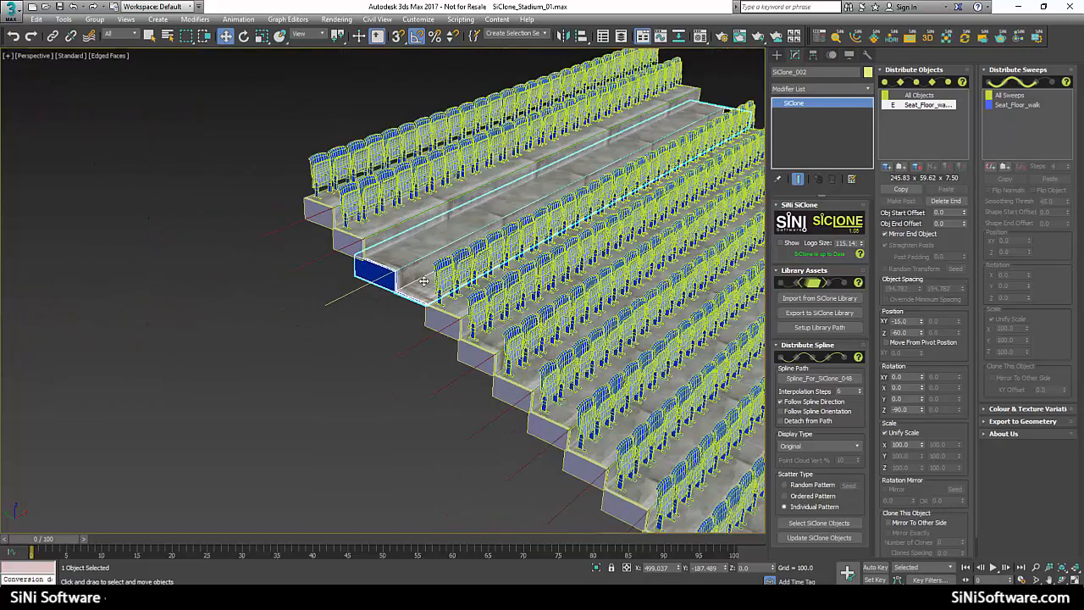
pyautogui.keyDown('alt'); pyautogui.moveTo(424, 281); pyautogui.dragTo(321, 287, button='middle'); pyautogui.keyUp('alt')
pyautogui.scroll(-4, 366, 307)
pyautogui.scroll(3, 419, 225)
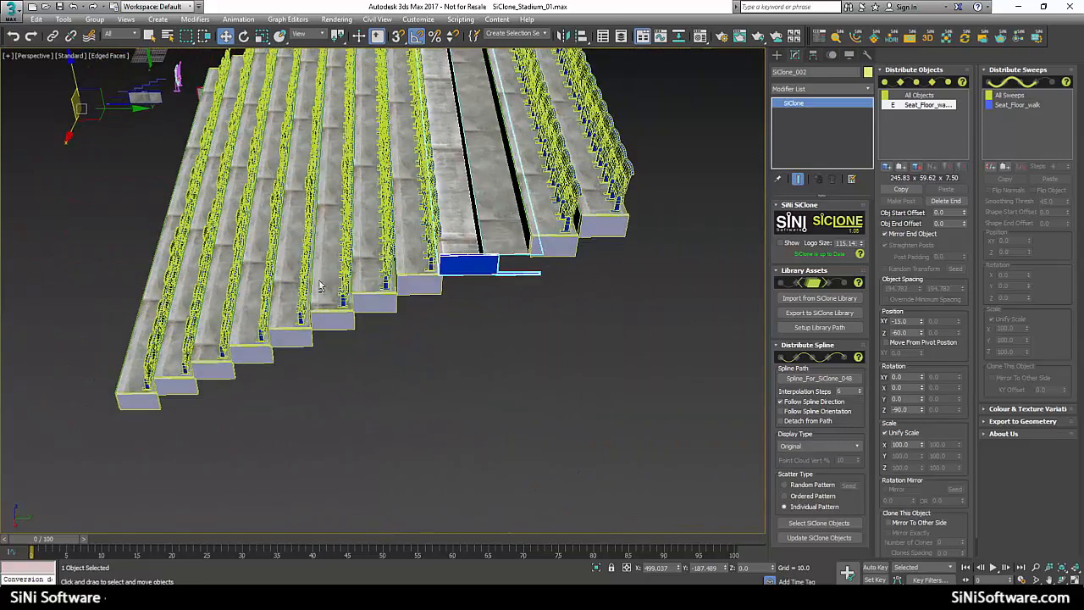
pyautogui.scroll(3, 525, 253)
pyautogui.keyDown('alt'); pyautogui.moveTo(474, 261); pyautogui.dragTo(364, 296, button='middle'); pyautogui.keyUp('alt')
pyautogui.scroll(3, 497, 298)
pyautogui.scroll(-2, 514, 322)
pyautogui.scroll(-5, 526, 336)
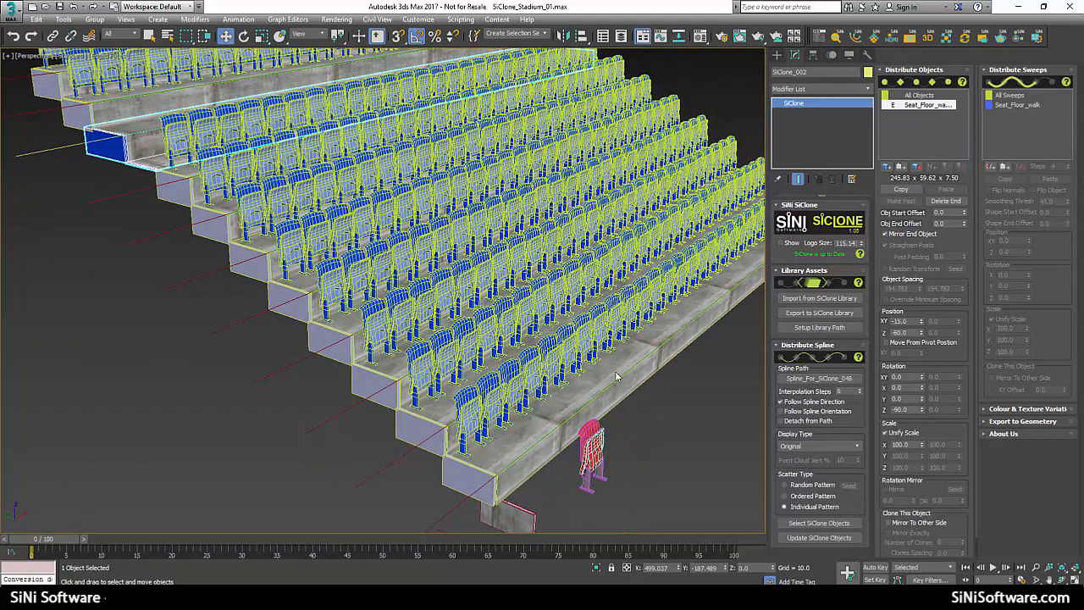
# Step: Add the seat holder and the seat from the ground to the walkway SiClone's distributed objects
pyautogui.click(900, 191)
pyautogui.click(592, 432)
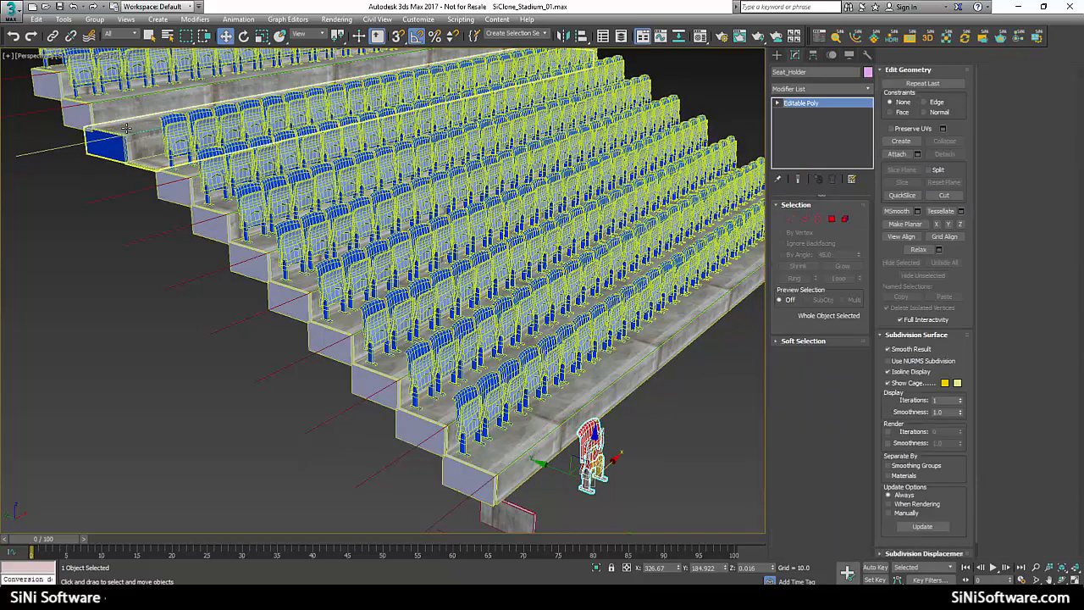
pyautogui.click(123, 128)
pyautogui.click(887, 168)
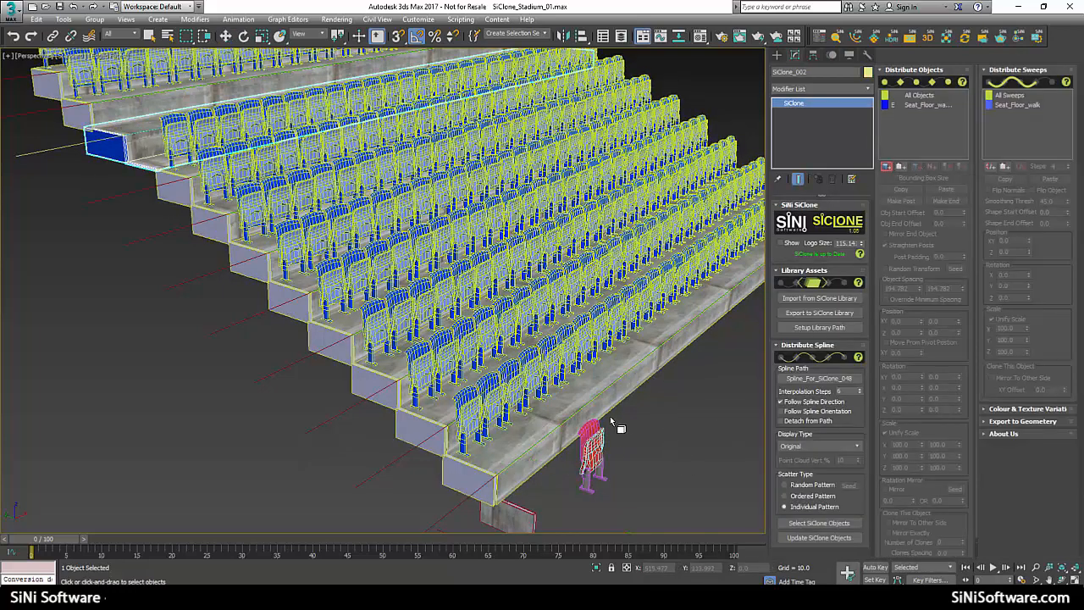
pyautogui.click(592, 439)
pyautogui.click(599, 445)
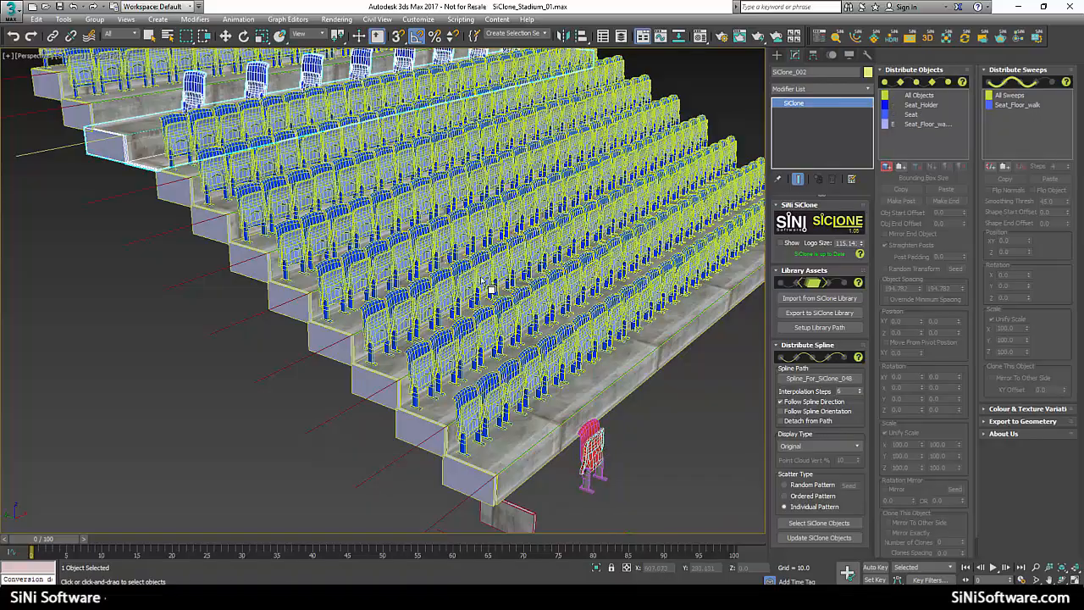
# Step: Set the Z rotation of the walkway's distributed Seat_Holder to 90
pyautogui.scroll(2, 366, 187)
pyautogui.moveTo(376, 240); pyautogui.dragTo(516, 244, button='middle')
pyautogui.scroll(2, 359, 254)
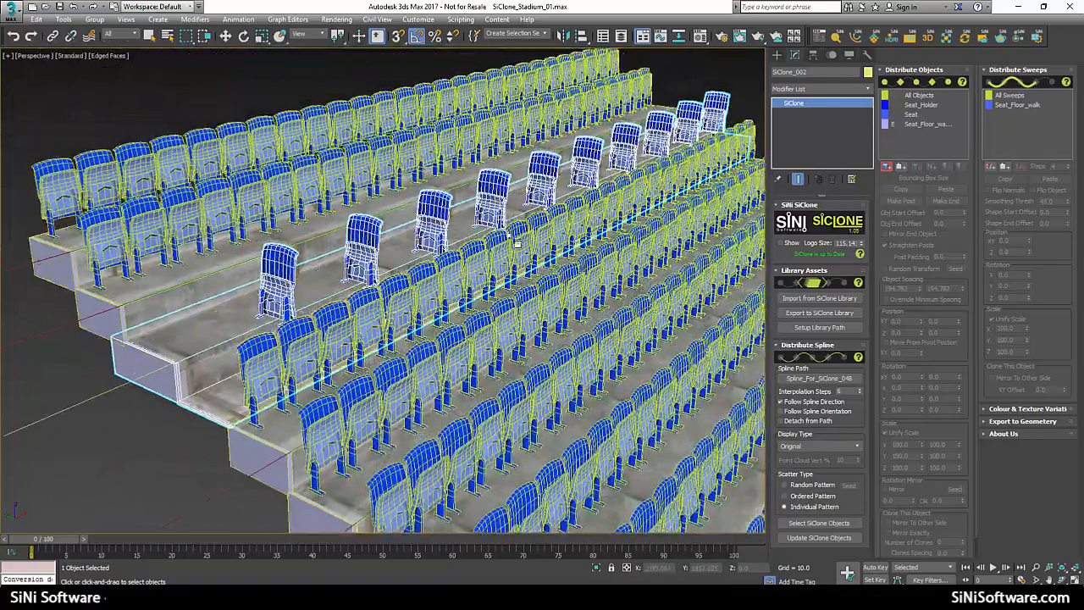
pyautogui.click(921, 105)
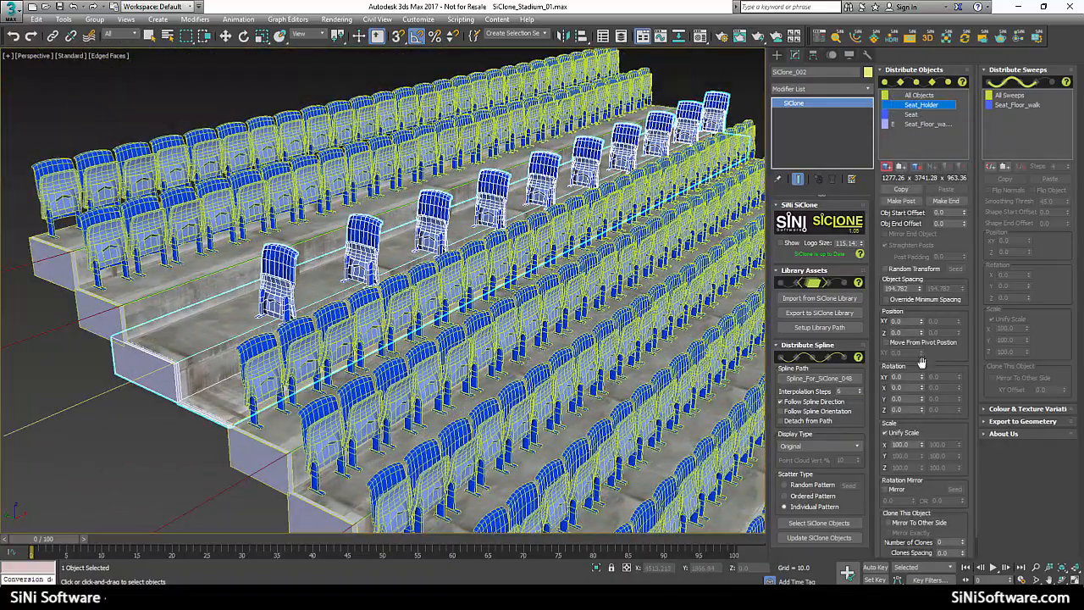
pyautogui.moveTo(911, 410); pyautogui.dragTo(845, 415)
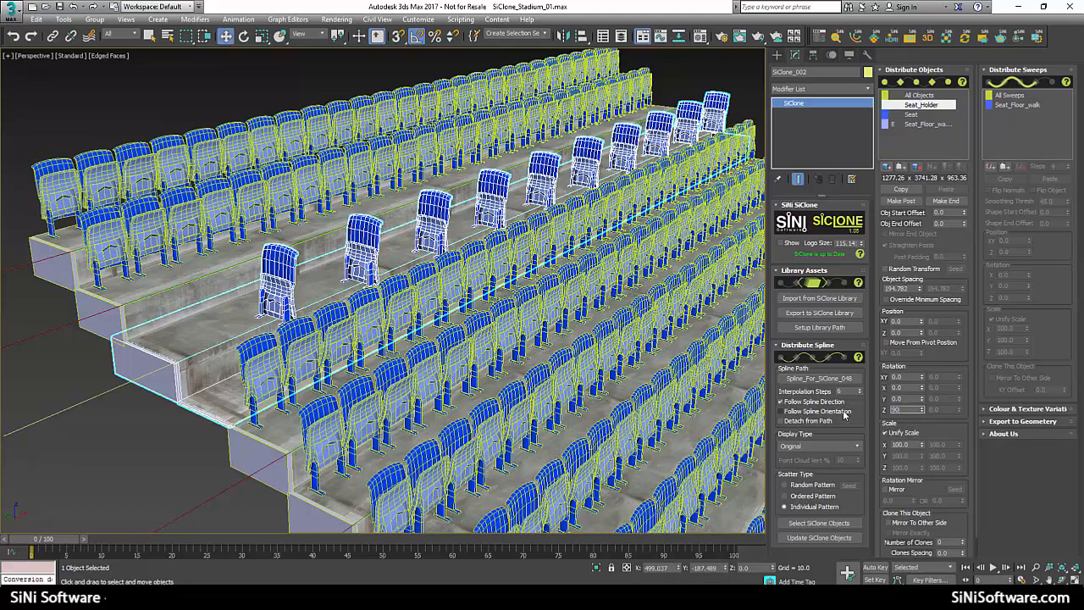
pyautogui.write('90')
pyautogui.press('Return')
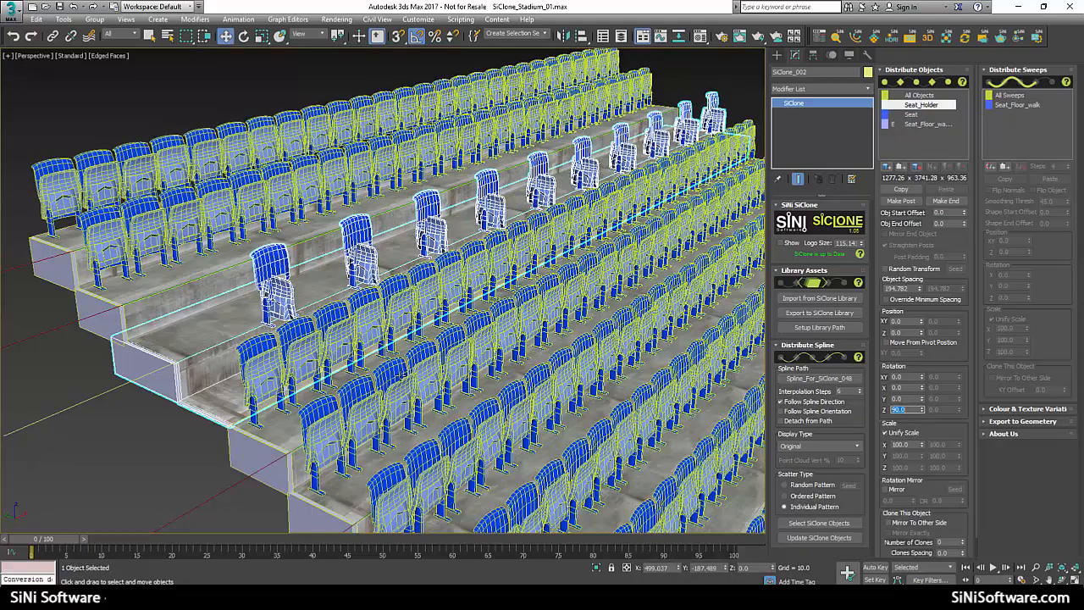
# Step: Offset the walkway's distributed Seat_Holder to XY position -93 and reduce its object spacing to 76.782
pyautogui.keyDown('alt'); pyautogui.moveTo(268, 384); pyautogui.dragTo(275, 384, button='middle'); pyautogui.keyUp('alt')
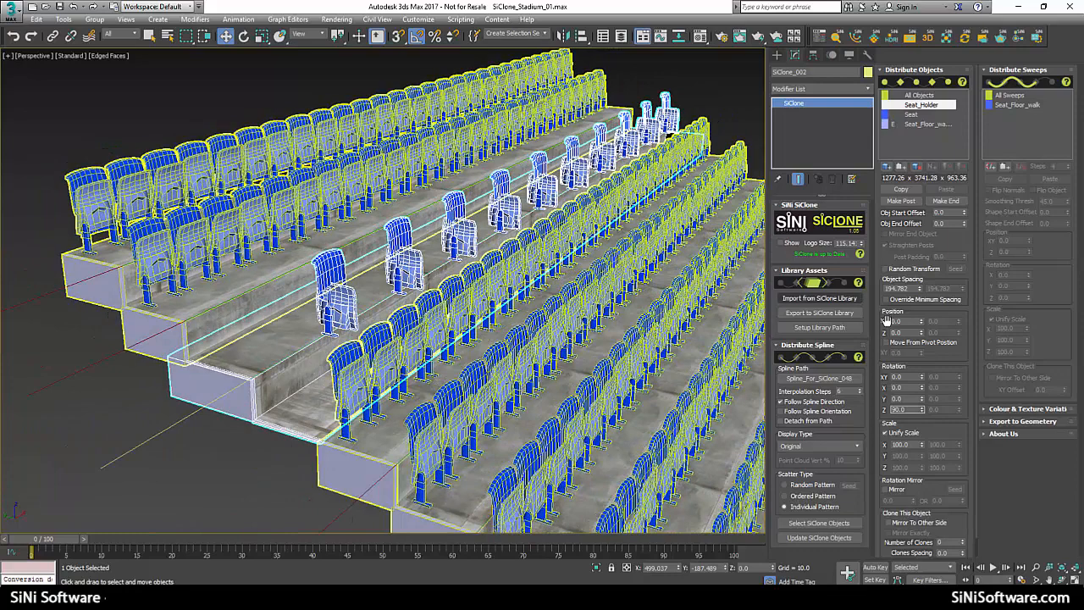
pyautogui.moveTo(922, 327); pyautogui.dragTo(915, 372)
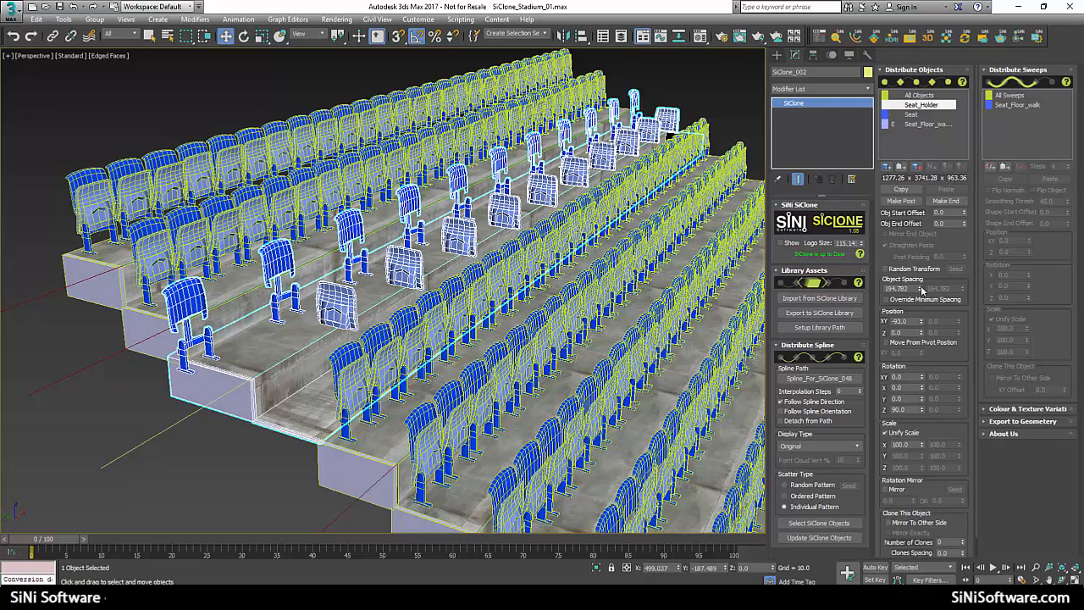
pyautogui.moveTo(921, 291); pyautogui.dragTo(922, 298)
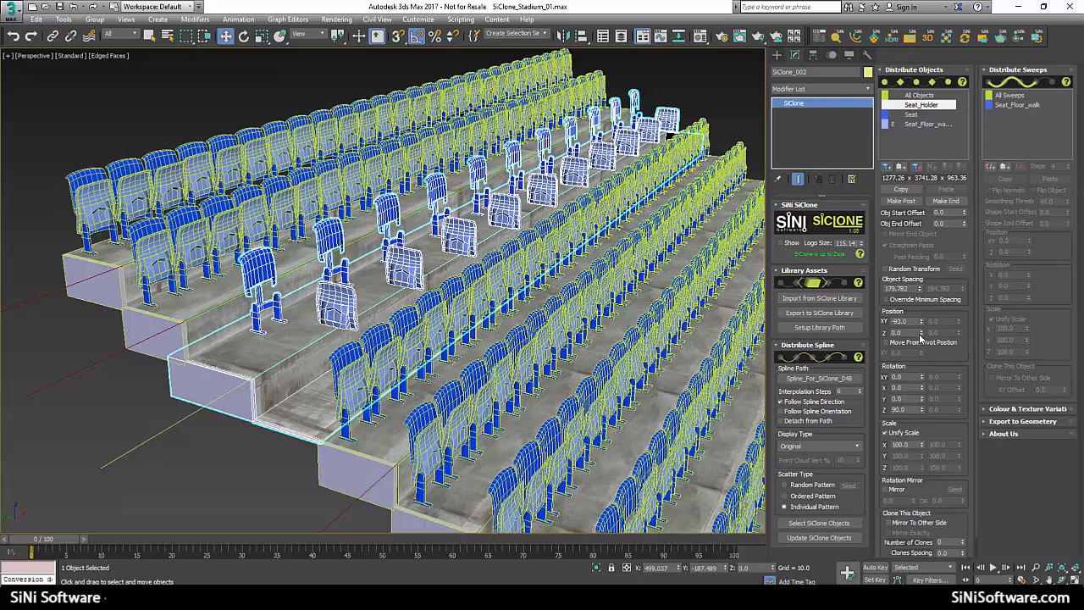
pyautogui.moveTo(923, 337); pyautogui.dragTo(923, 338)
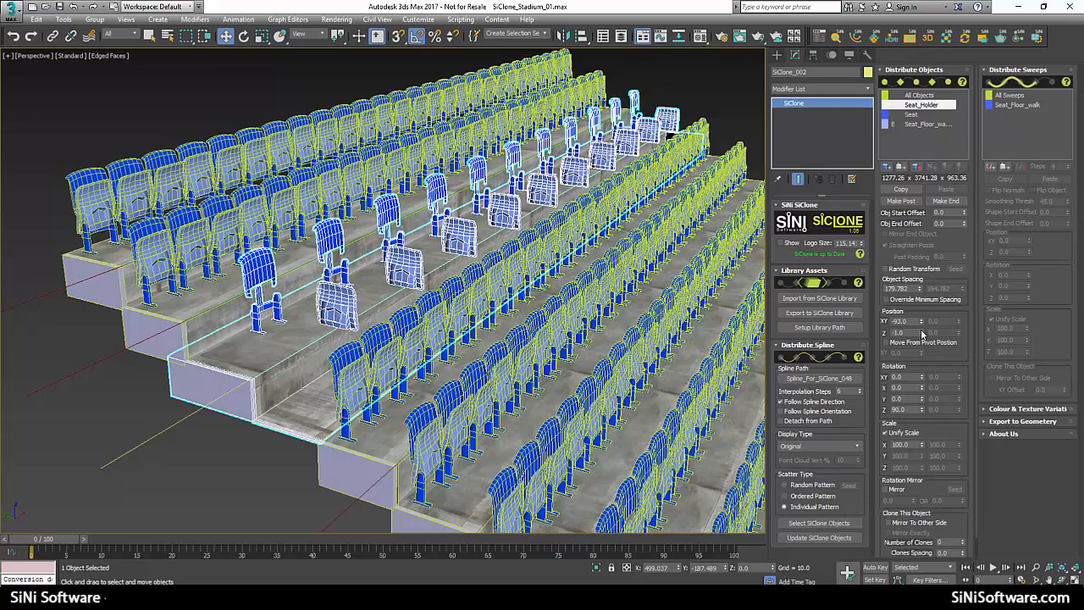
pyautogui.rightClick(922, 333)
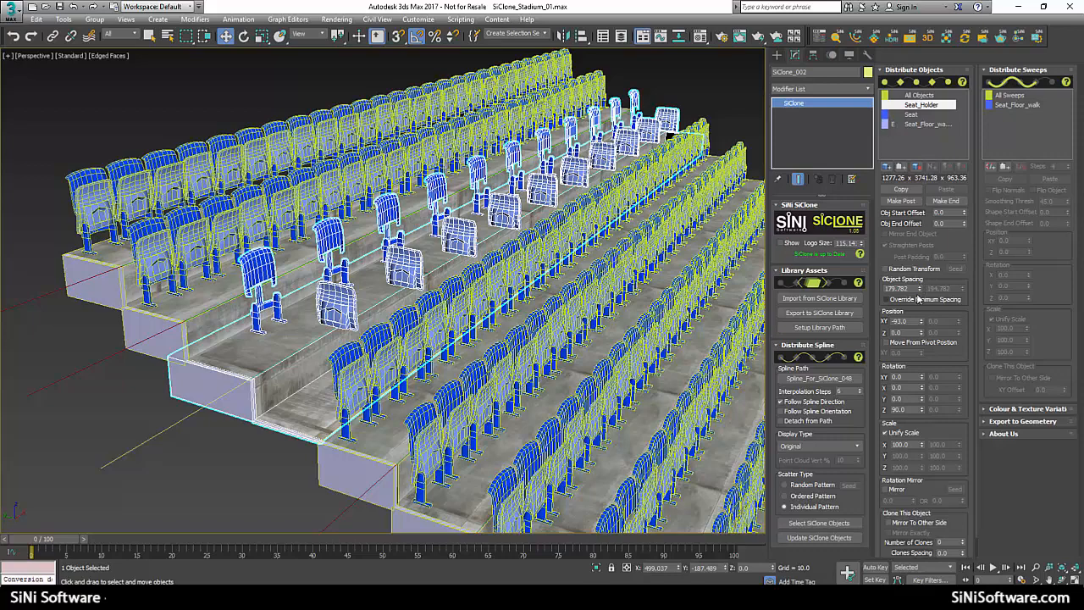
pyautogui.moveTo(919, 289); pyautogui.dragTo(905, 349)
# Step: Check the standard tiers' Seat_Holder offsets, and set the walkway Seat_Holder's object start and end offsets to 37
pyautogui.keyDown('alt'); pyautogui.moveTo(415, 238); pyautogui.dragTo(619, 271, button='middle'); pyautogui.keyUp('alt')
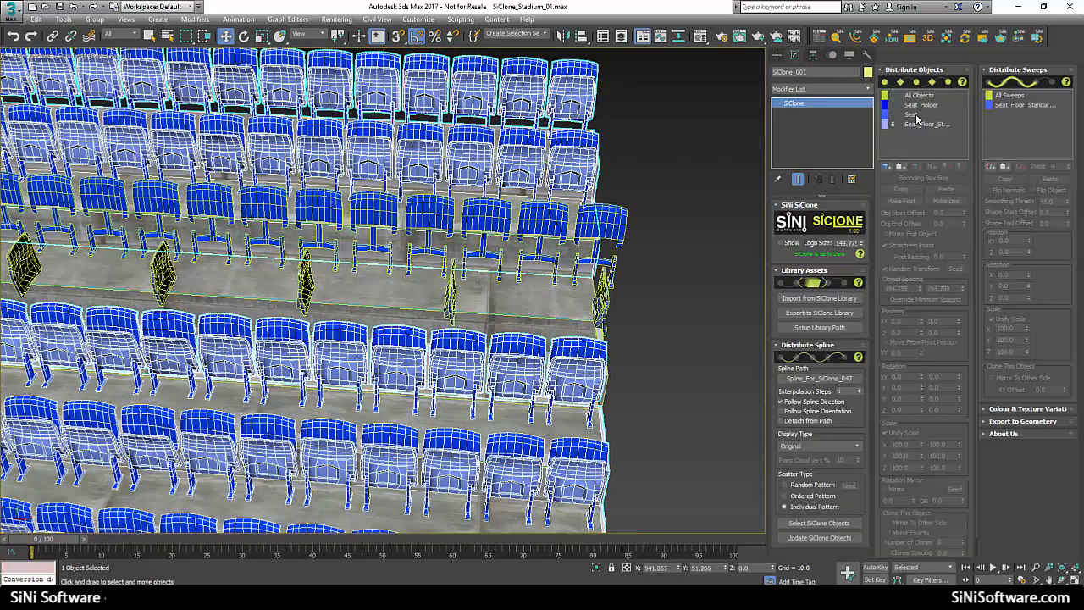
pyautogui.click(924, 105)
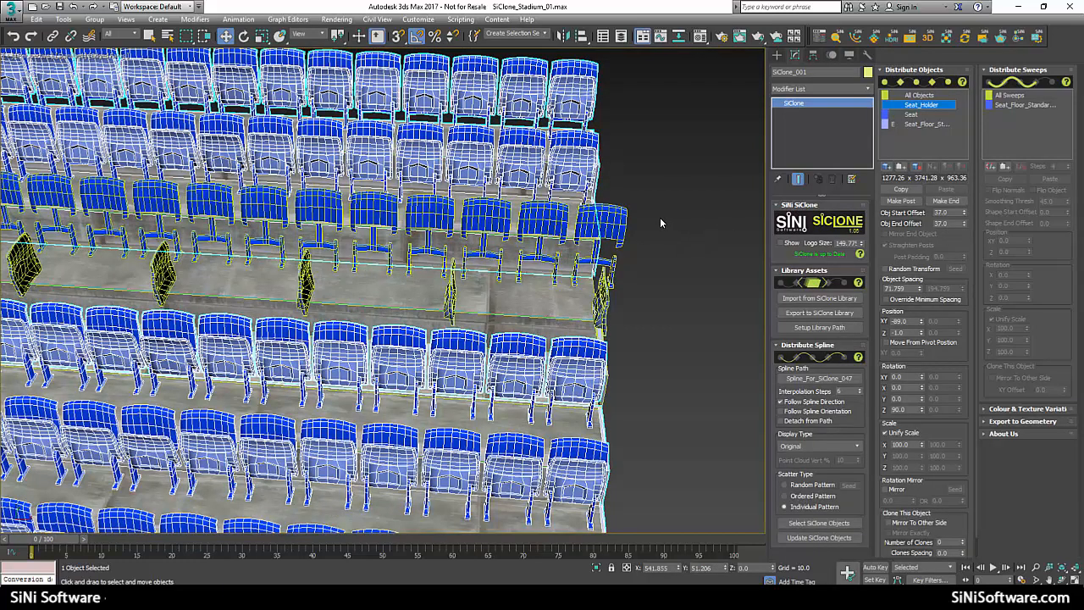
pyautogui.click(605, 231)
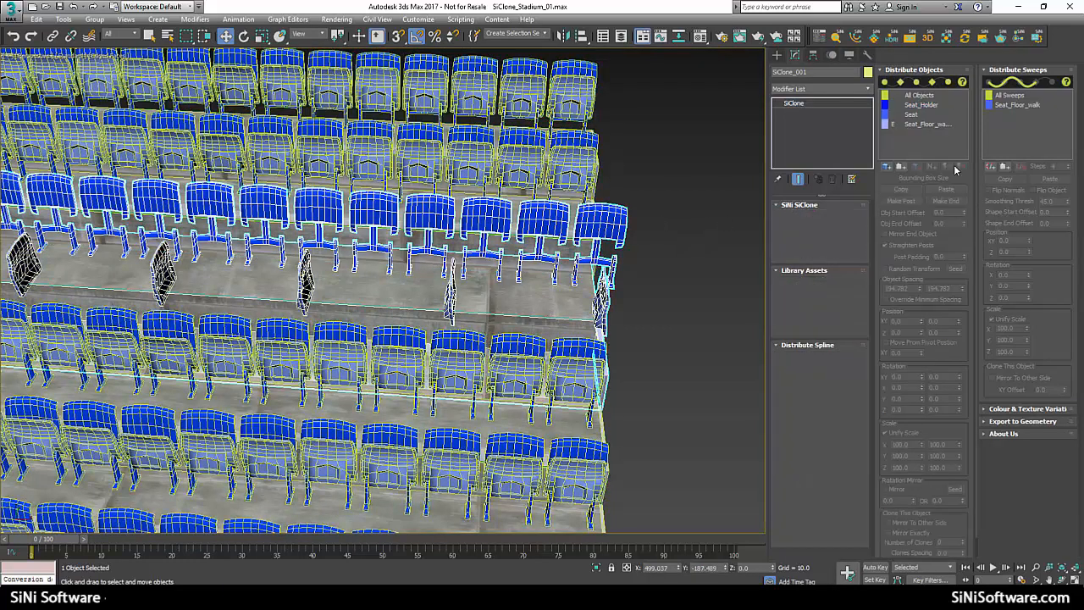
pyautogui.click(924, 127)
pyautogui.click(929, 105)
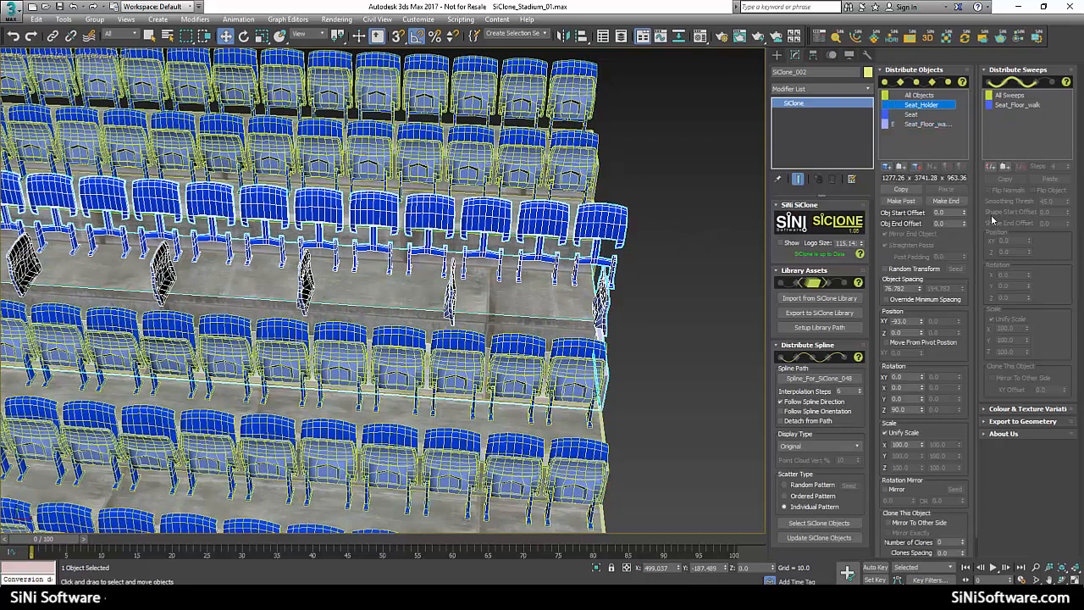
pyautogui.click(944, 212)
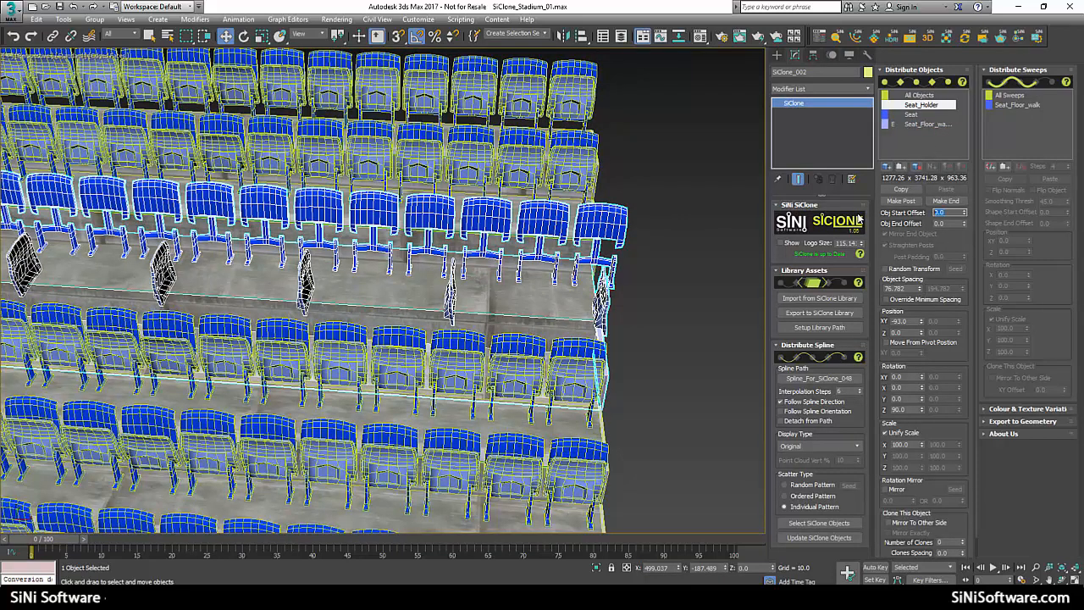
pyautogui.write('37')
pyautogui.press('Return')
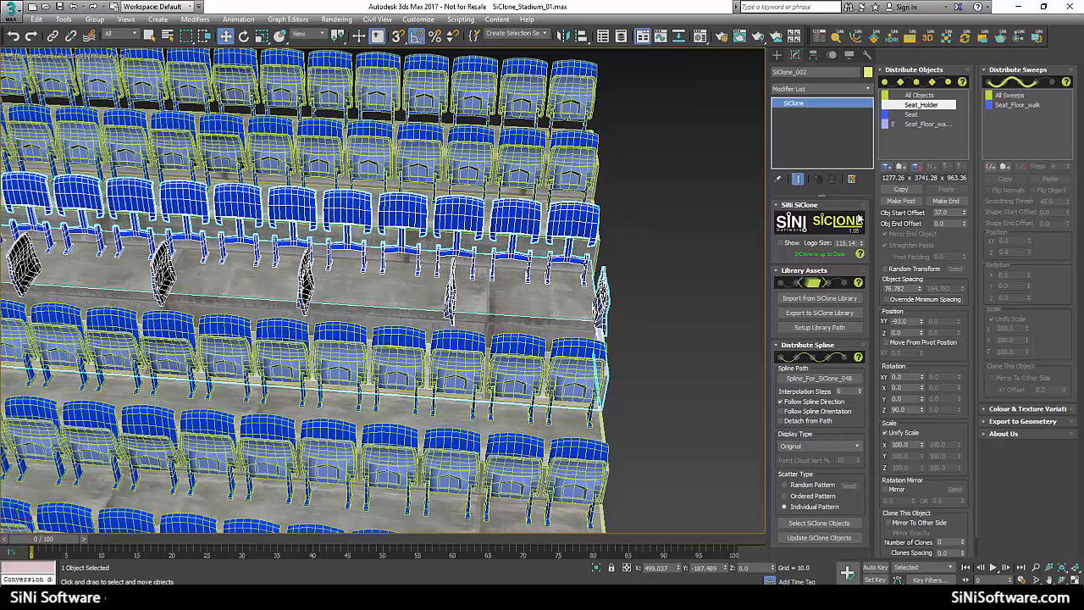
pyautogui.click(935, 223)
# Step: Try object spacings between 71.782 and 73.782 for the walkway's Seat_Holder to line up with the neighbouring rows
pyautogui.moveTo(473, 354); pyautogui.dragTo(532, 356, button='middle')
pyautogui.scroll(-3, 532, 355)
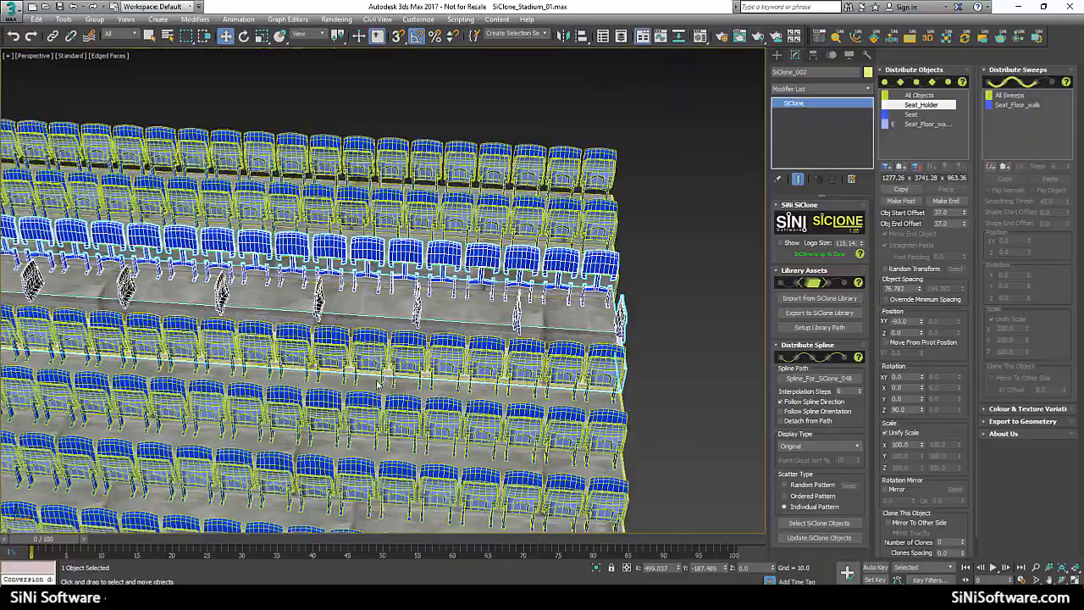
pyautogui.keyDown('alt'); pyautogui.moveTo(388, 384); pyautogui.dragTo(593, 338, button='middle'); pyautogui.keyUp('alt')
pyautogui.keyDown('alt'); pyautogui.moveTo(356, 382); pyautogui.dragTo(225, 389, button='middle'); pyautogui.keyUp('alt')
pyautogui.scroll(3, 233, 404)
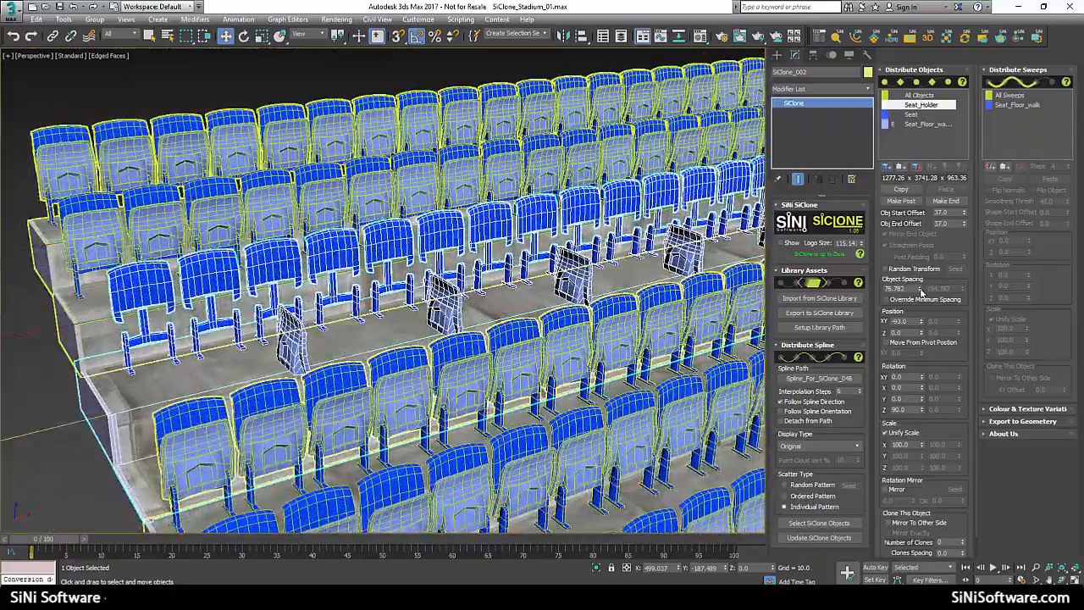
pyautogui.moveTo(919, 289); pyautogui.dragTo(920, 295)
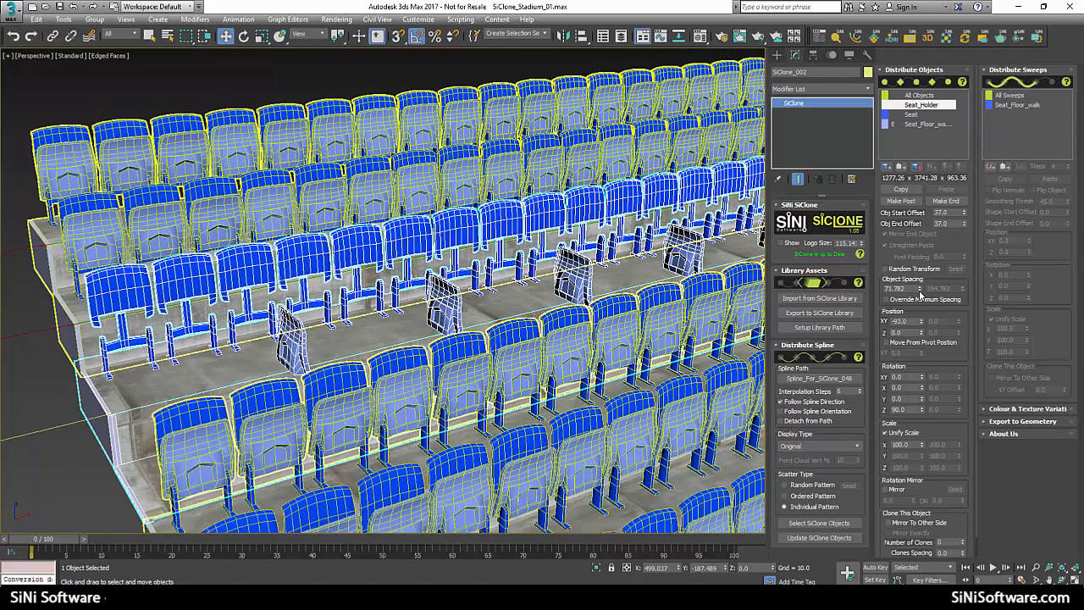
pyautogui.click(920, 288)
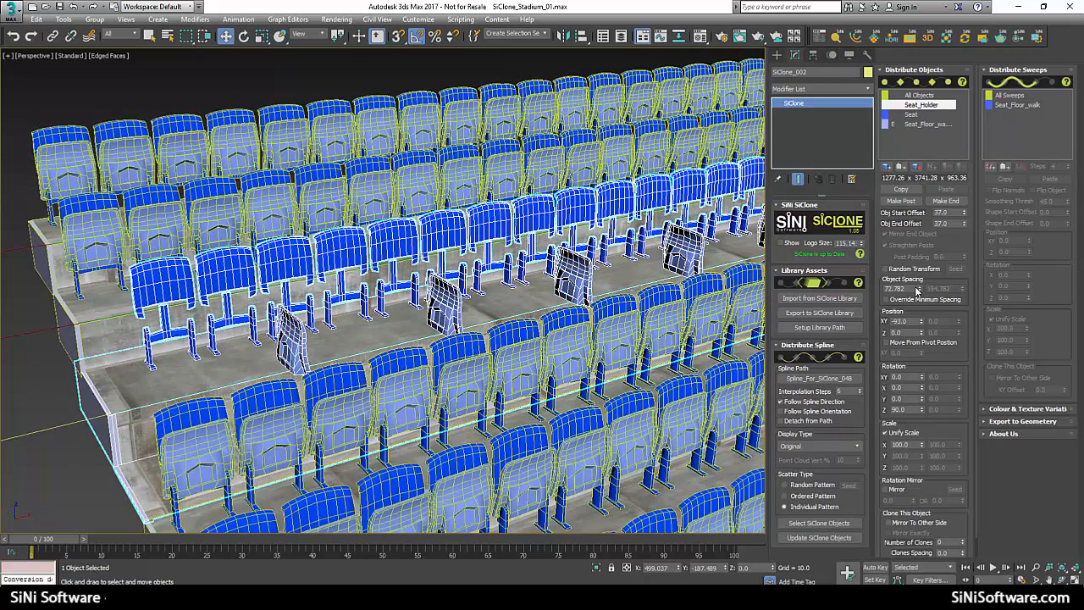
pyautogui.click(921, 288)
# Step: Copy the standard tiers' Seat_Holder object spacing of 71.759 and apply it to the walkway's Seat_Holder
pyautogui.keyDown('alt'); pyautogui.moveTo(659, 318); pyautogui.dragTo(720, 212, button='middle'); pyautogui.keyUp('alt')
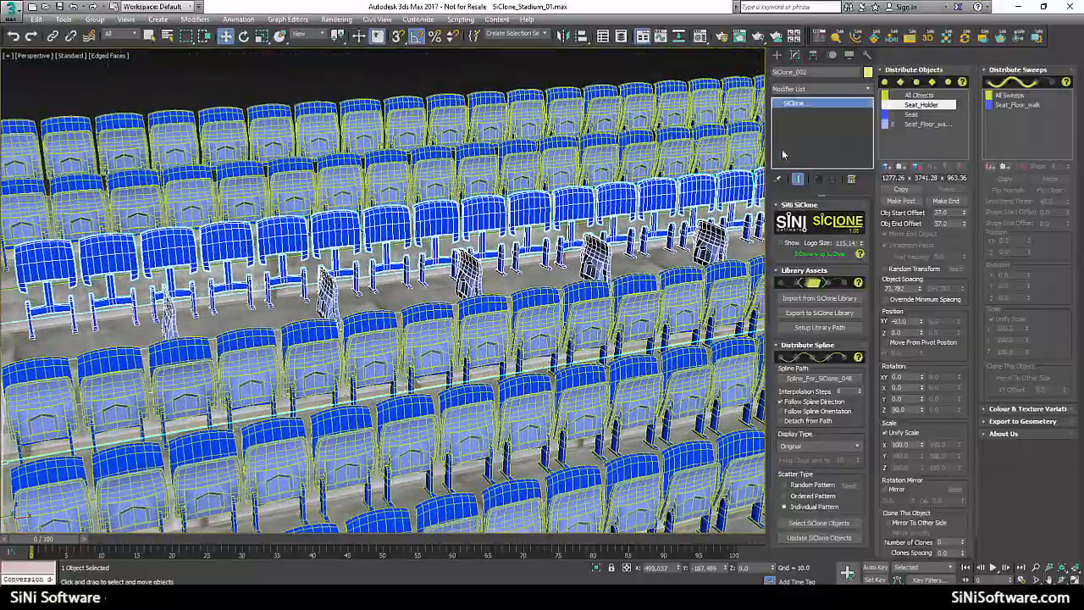
pyautogui.moveTo(695, 254); pyautogui.dragTo(623, 254, button='middle')
pyautogui.click(622, 297)
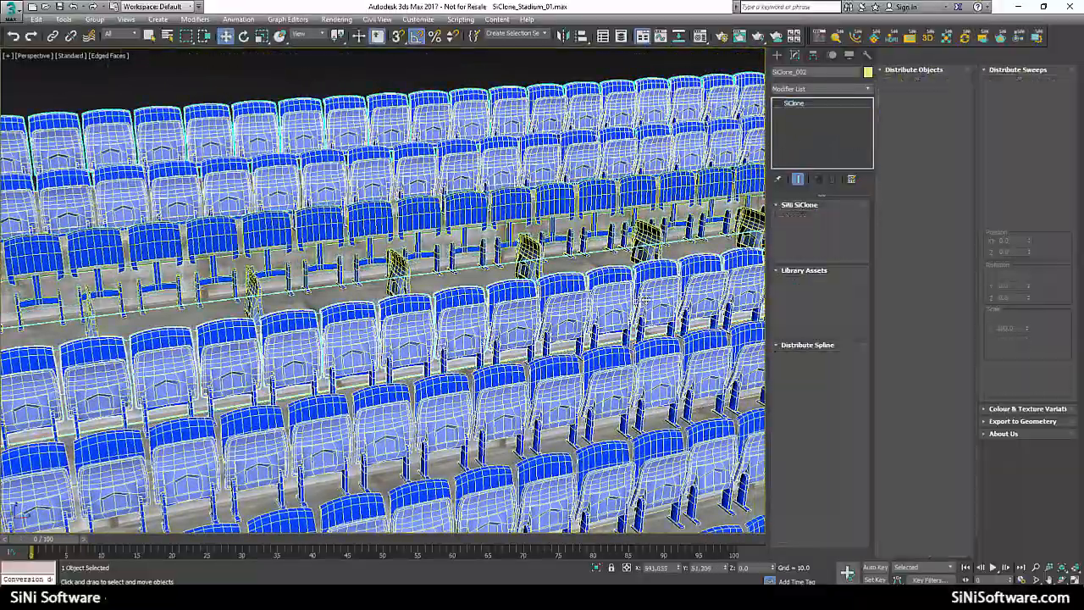
pyautogui.click(924, 105)
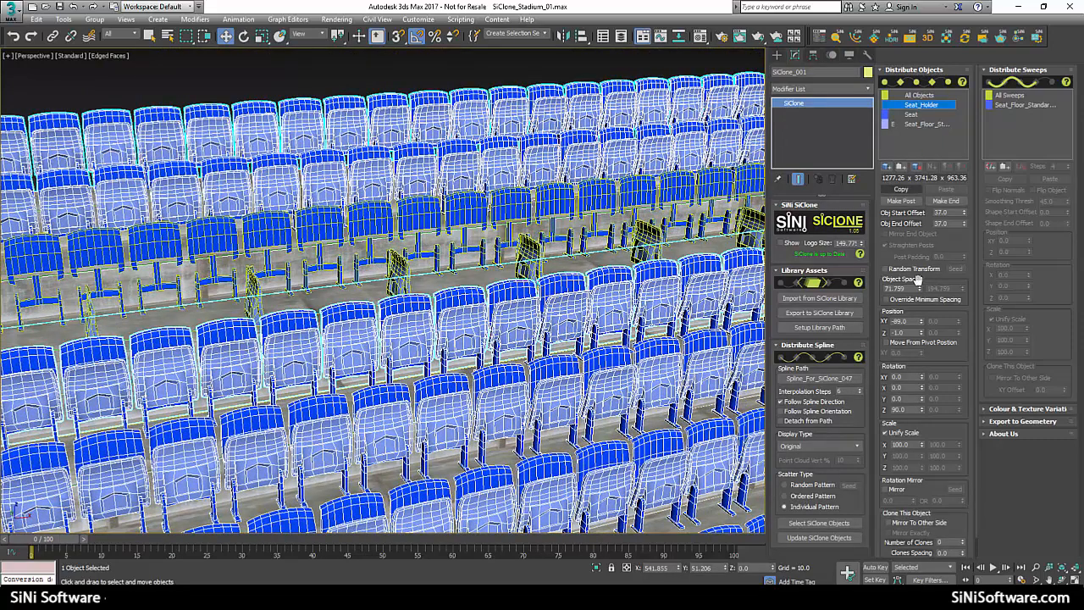
pyautogui.doubleClick(913, 288)
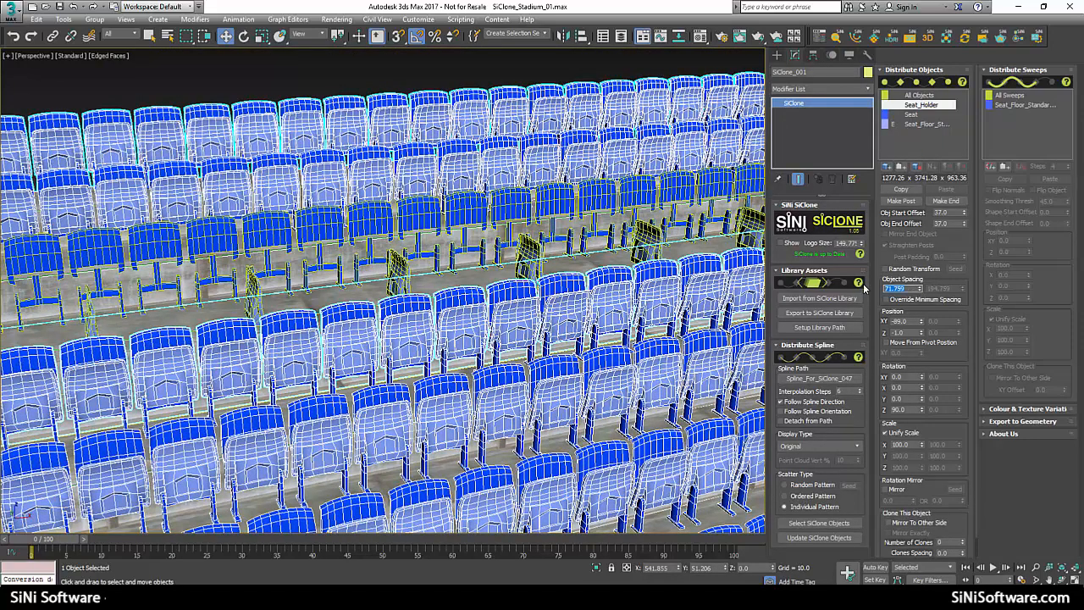
pyautogui.click(605, 197)
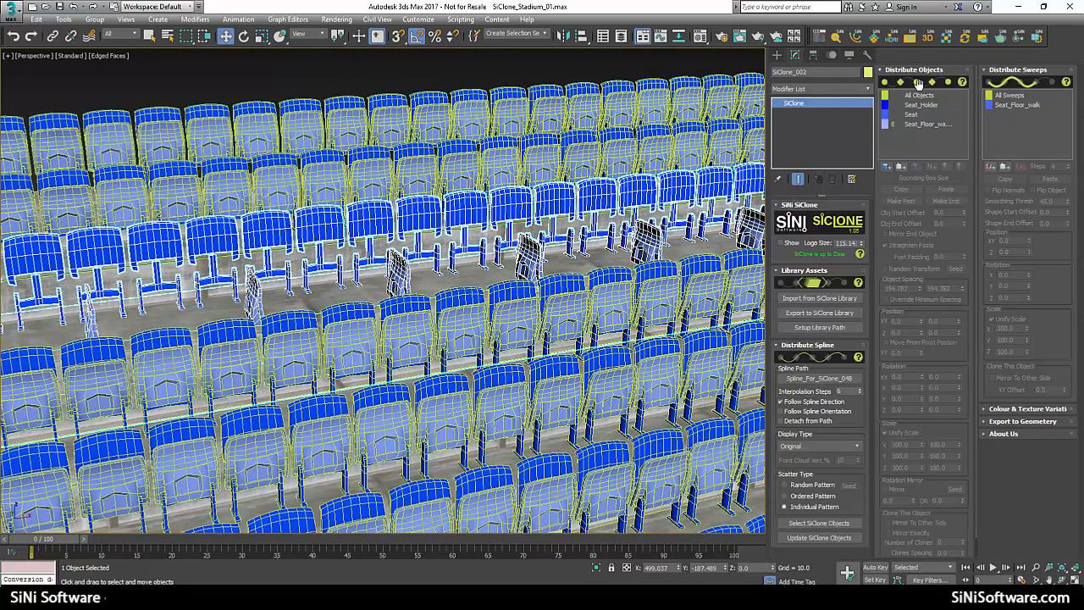
pyautogui.click(919, 106)
pyautogui.doubleClick(902, 289)
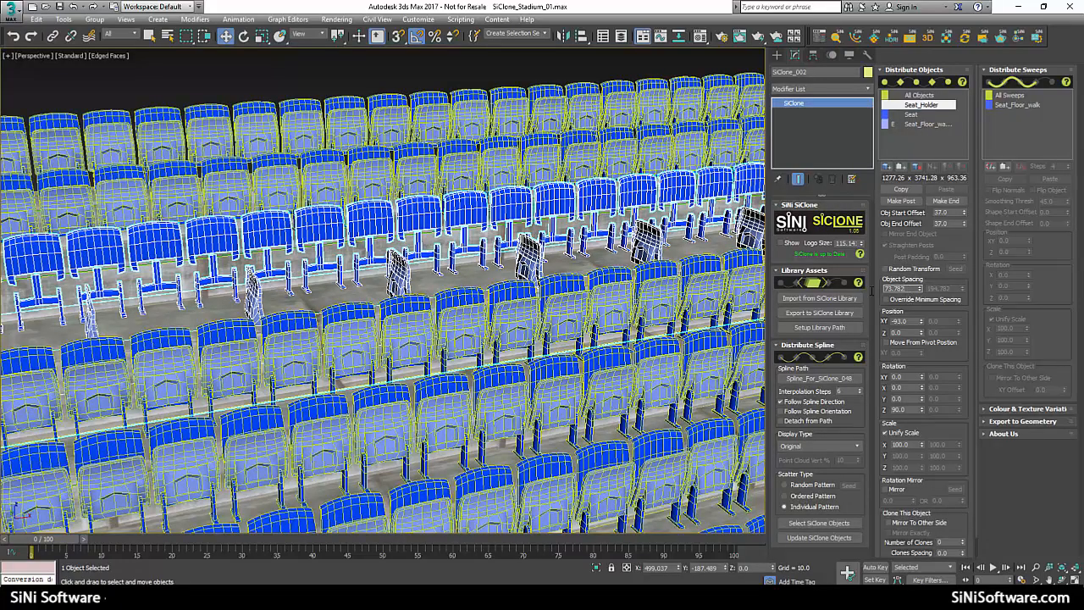
pyautogui.write('71.759')
pyautogui.press('Return')
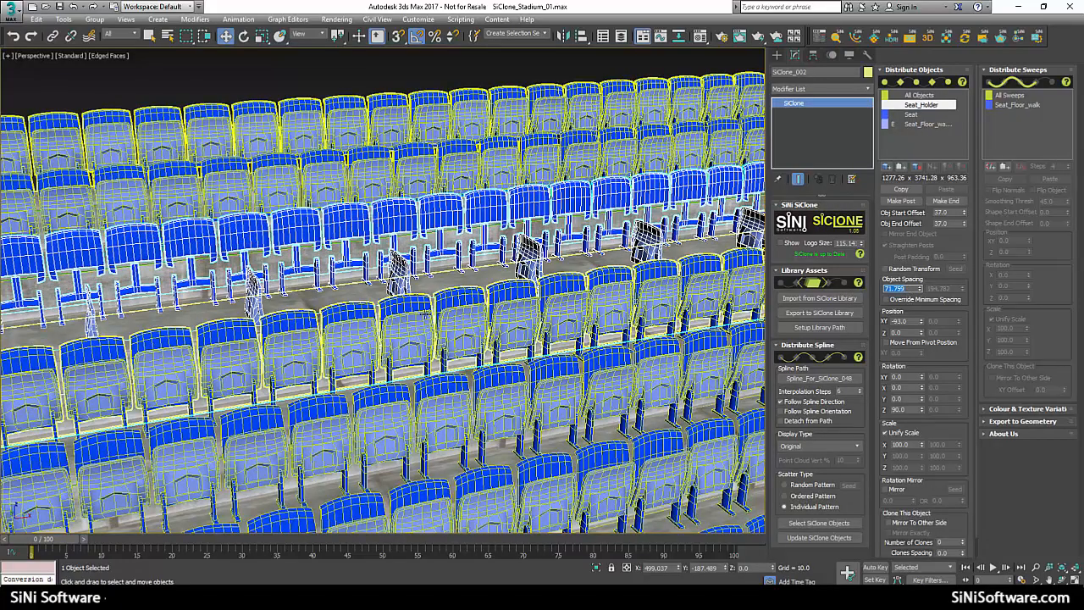
# Step: Copy the walkway Seat_Holder's settings onto its Seat and offset the Seat's position to XY -90 and Z 30
pyautogui.keyDown('alt'); pyautogui.moveTo(427, 312); pyautogui.dragTo(459, 319, button='middle'); pyautogui.keyUp('alt')
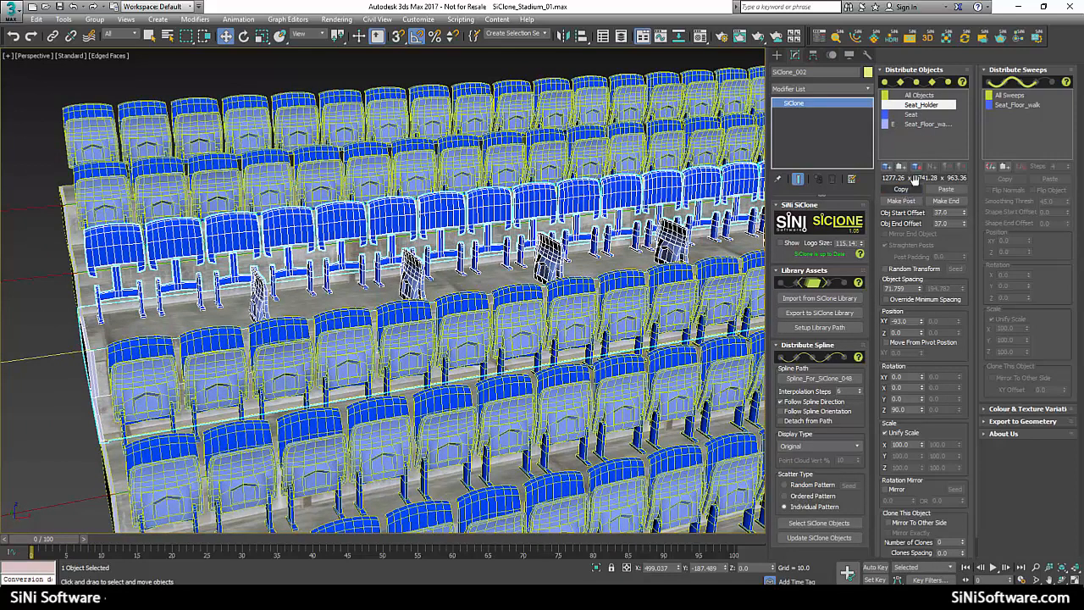
pyautogui.click(915, 115)
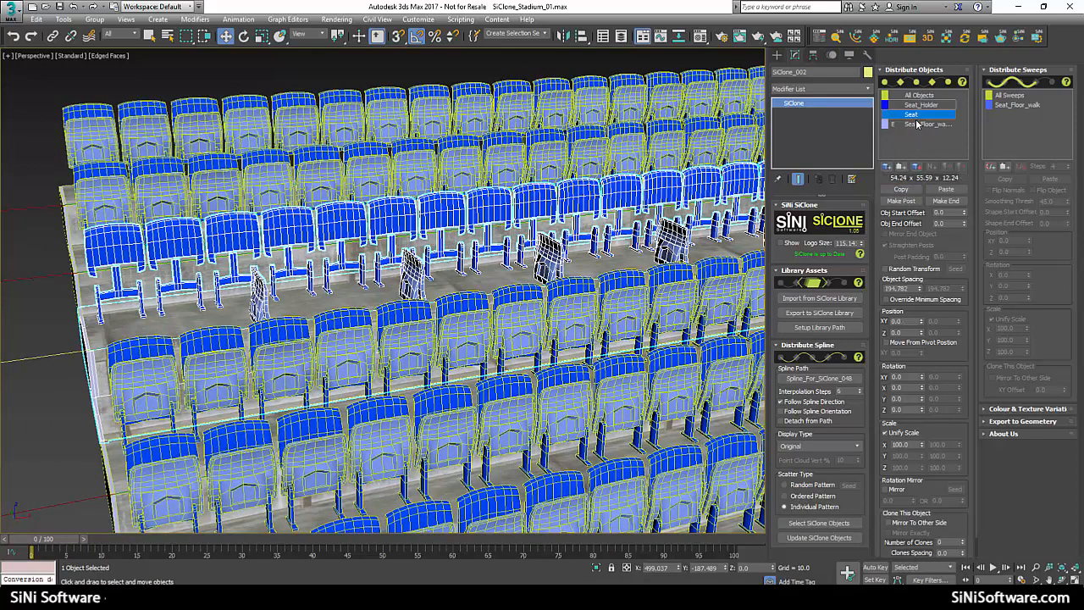
pyautogui.click(947, 192)
pyautogui.keyDown('alt'); pyautogui.moveTo(462, 331); pyautogui.dragTo(434, 339, button='middle'); pyautogui.keyUp('alt')
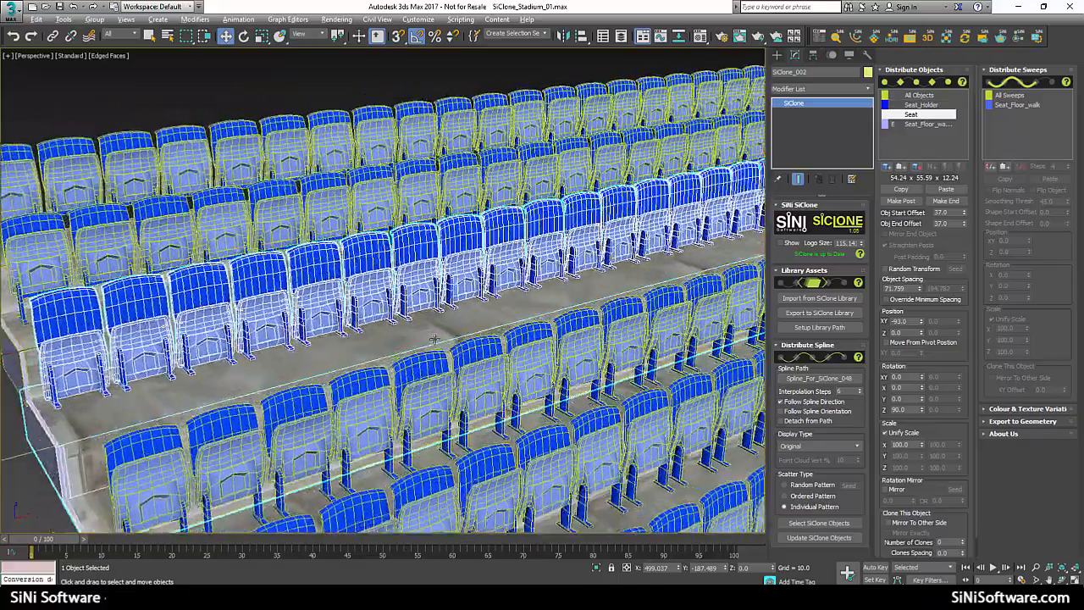
pyautogui.scroll(6, 434, 339)
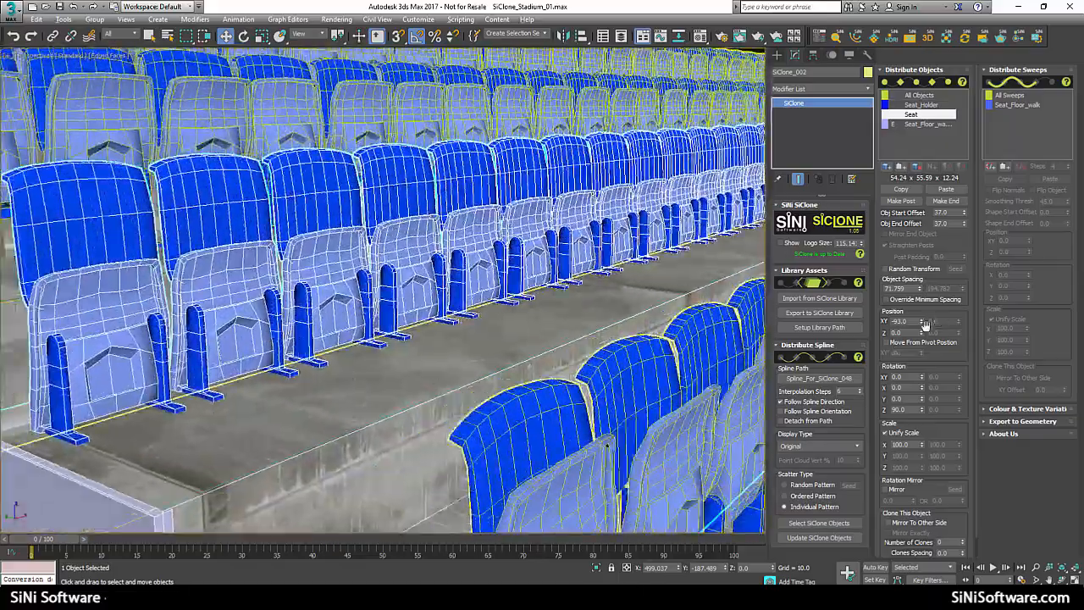
pyautogui.moveTo(923, 335); pyautogui.dragTo(923, 320)
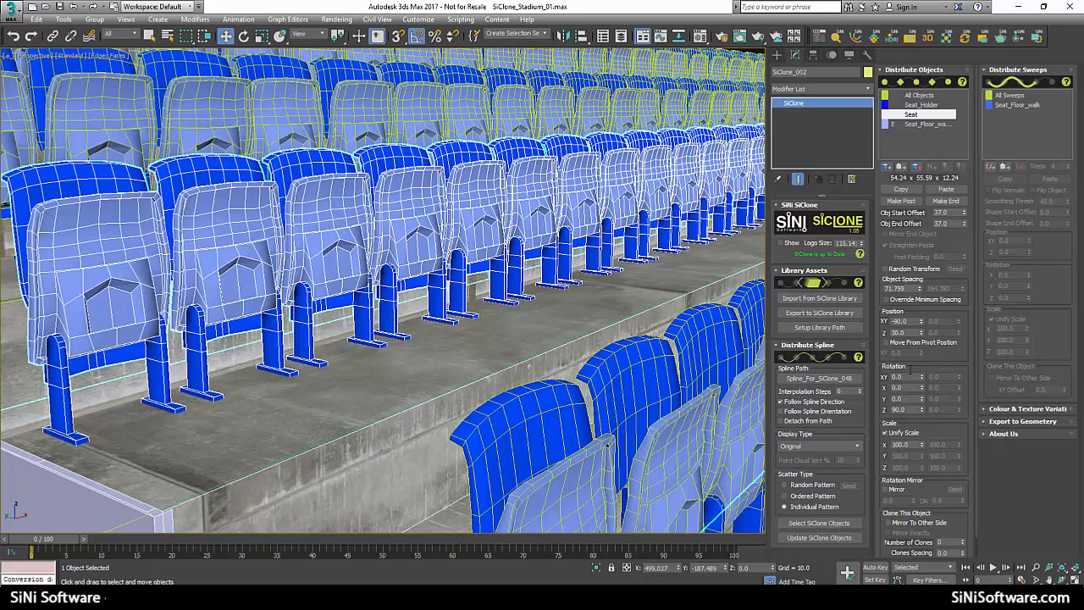
# Step: Enable random transform for the walkway's Seat, with X rotation ranging from -5 to 5
pyautogui.click(887, 269)
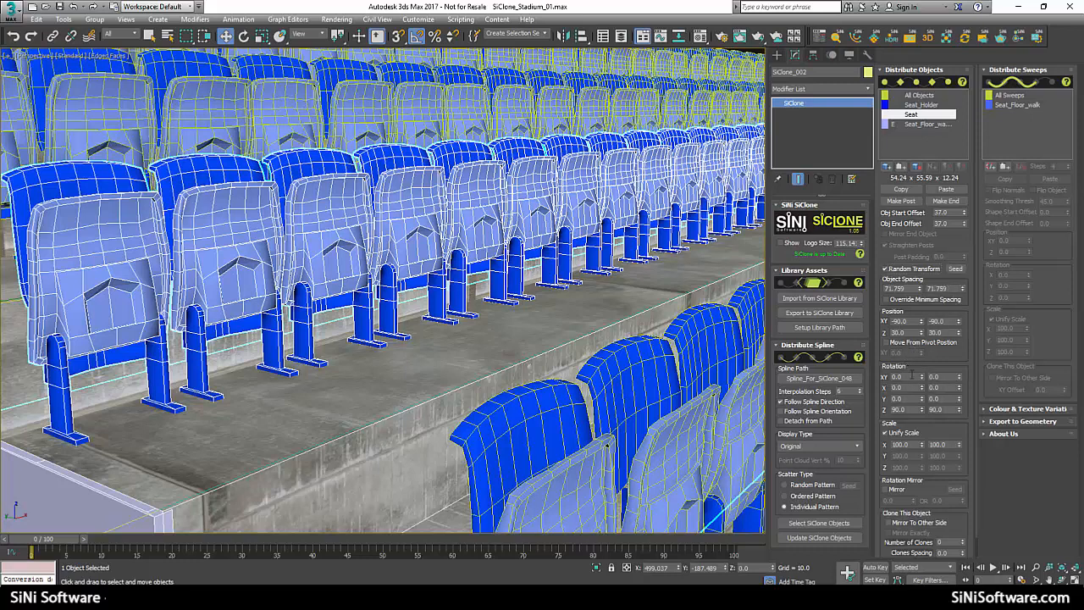
pyautogui.moveTo(923, 392); pyautogui.dragTo(922, 393)
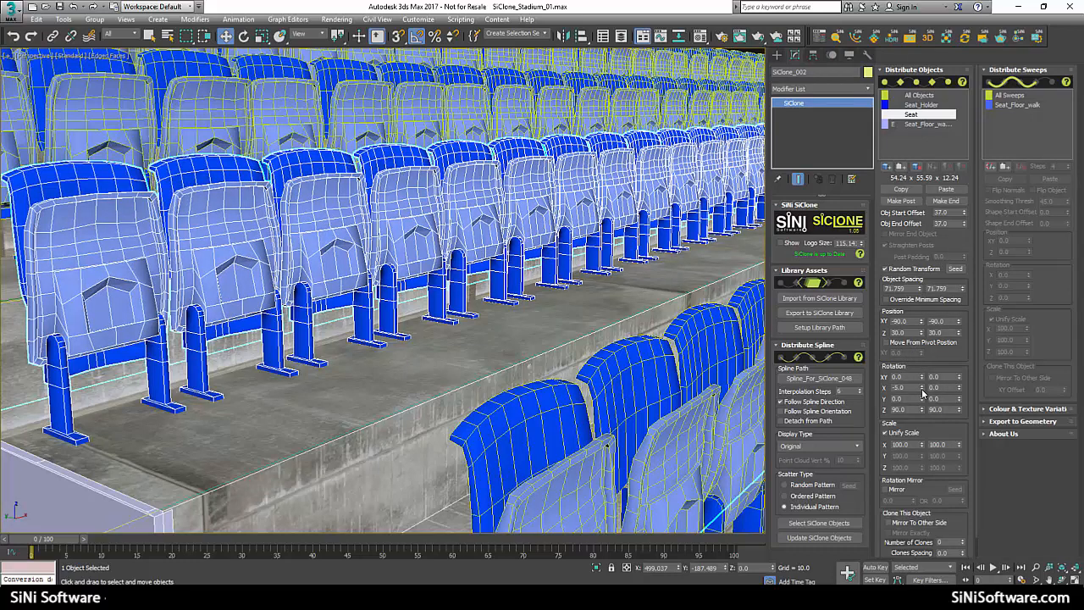
pyautogui.click(959, 387)
# Step: Add the green Rail_End and Rail_Center posts beside the stand to the walkway SiClone's distributed objects
pyautogui.keyDown('alt'); pyautogui.moveTo(511, 349); pyautogui.dragTo(476, 438, button='middle'); pyautogui.keyUp('alt')
pyautogui.scroll(-5, 459, 398)
pyautogui.scroll(6, 477, 429)
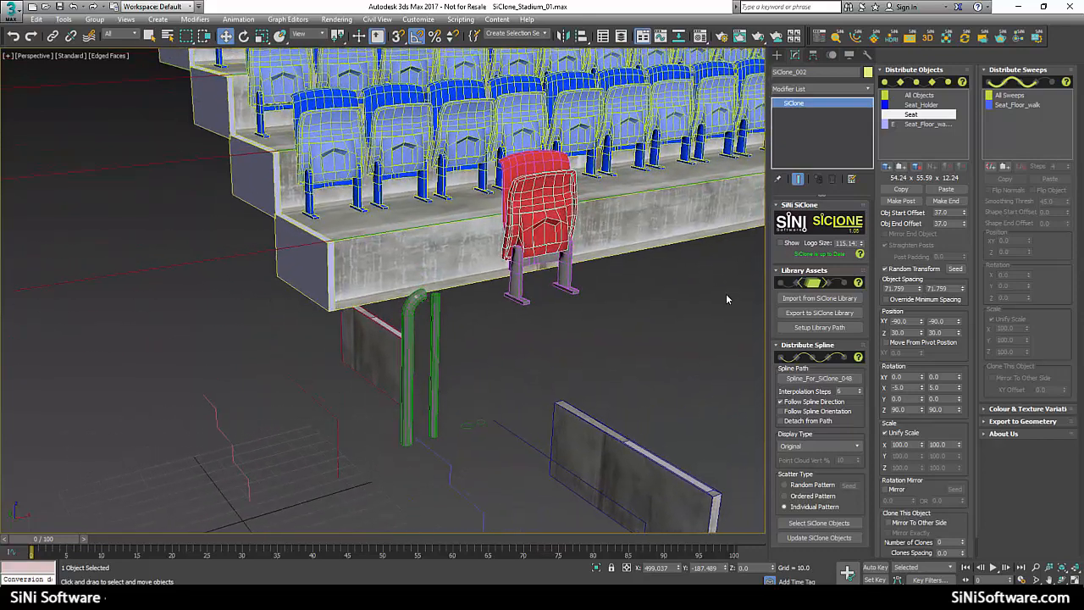
pyautogui.click(886, 167)
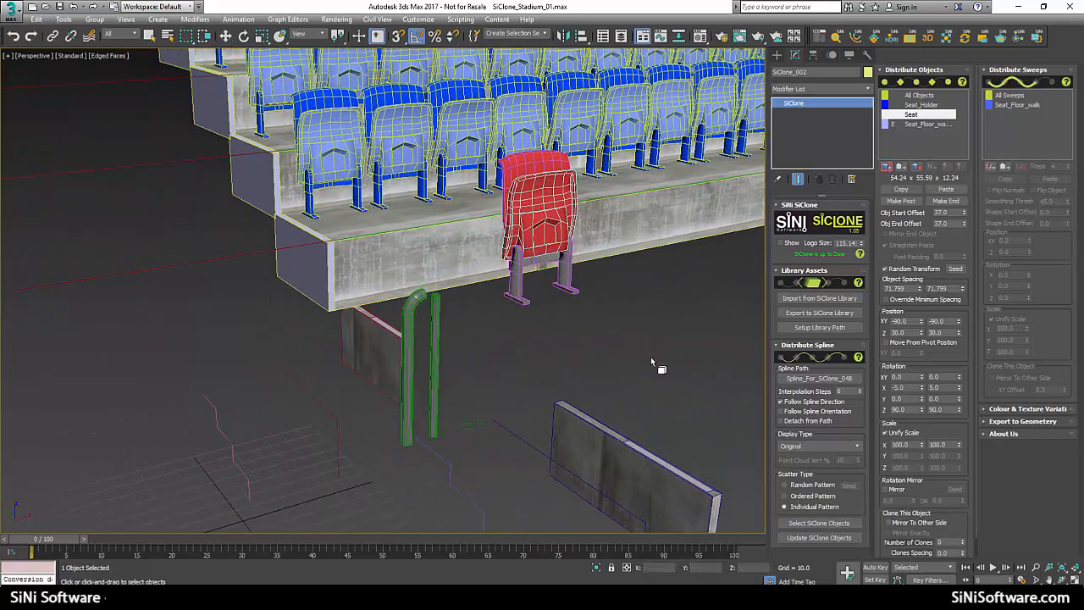
pyautogui.click(413, 428)
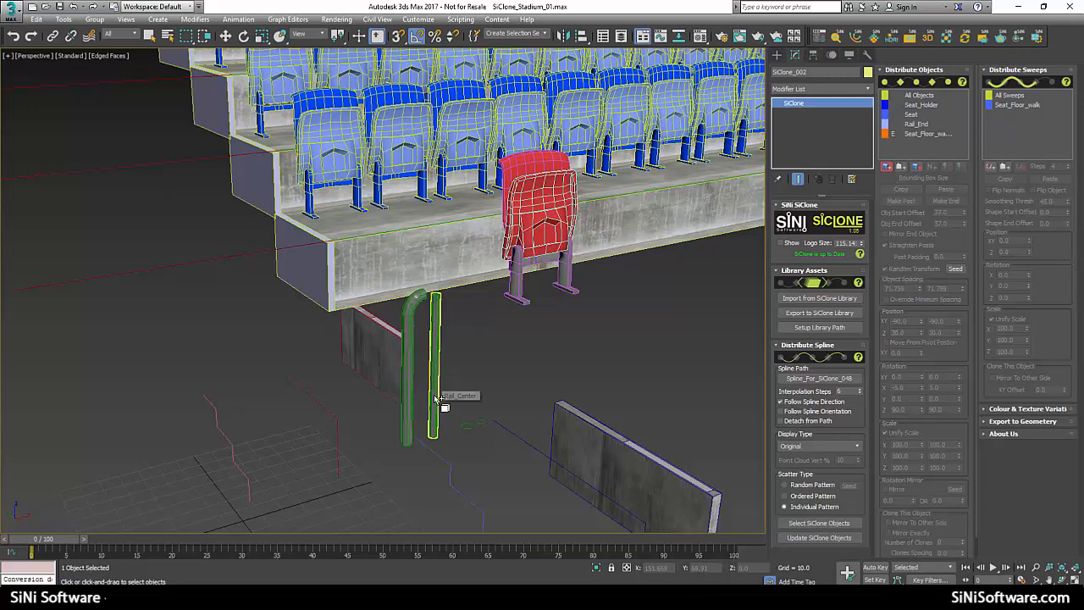
pyautogui.click(438, 398)
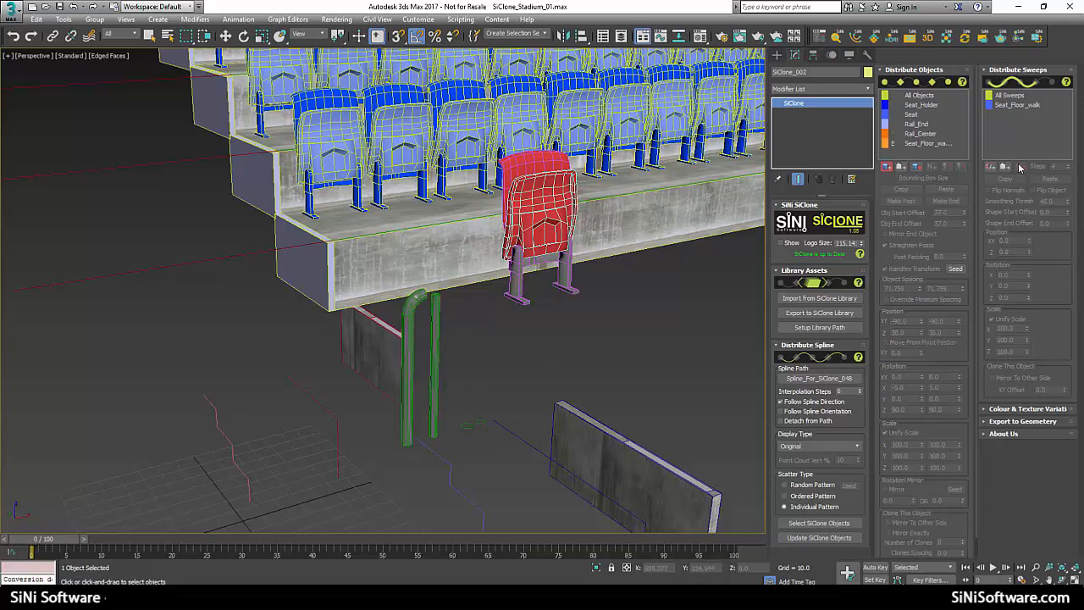
# Step: Add the Rail_Big and Rail_Small profiles to the walkway SiClone's distributed sweeps
pyautogui.click(990, 167)
pyautogui.click(482, 430)
pyautogui.click(480, 446)
# Step: Make Rail_End an end object of the walkway SiClone, placing it at the ends of the walkway
pyautogui.moveTo(335, 265)
pyautogui.mouseDown(button='middle')
pyautogui.moveTo(519, 583)
pyautogui.moveTo(395, 398)
pyautogui.mouseUp(button='middle')
pyautogui.scroll(10, 355, 370)
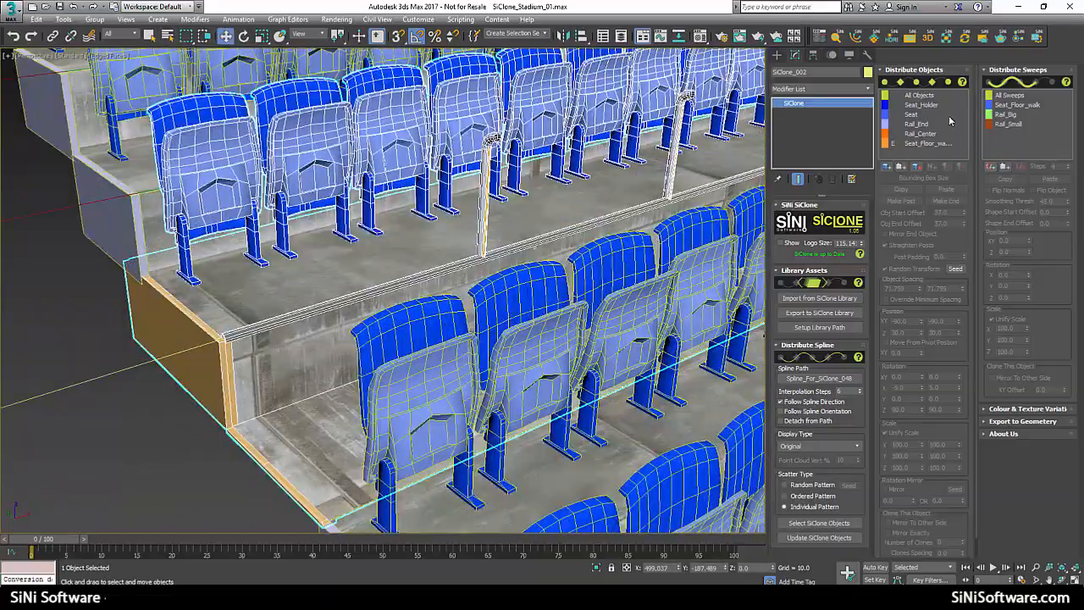
pyautogui.click(926, 125)
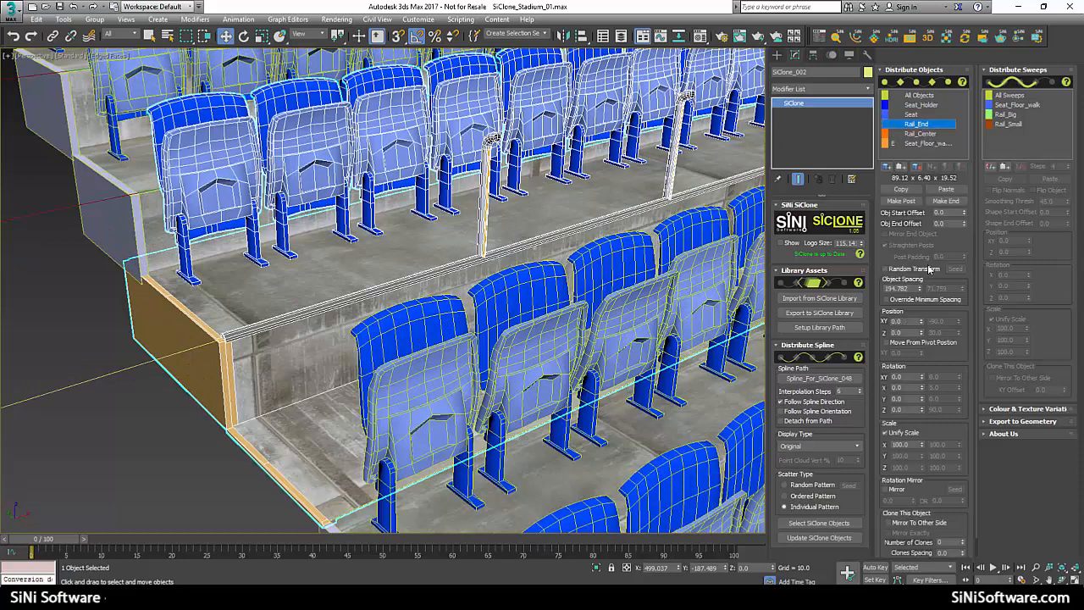
pyautogui.click(955, 201)
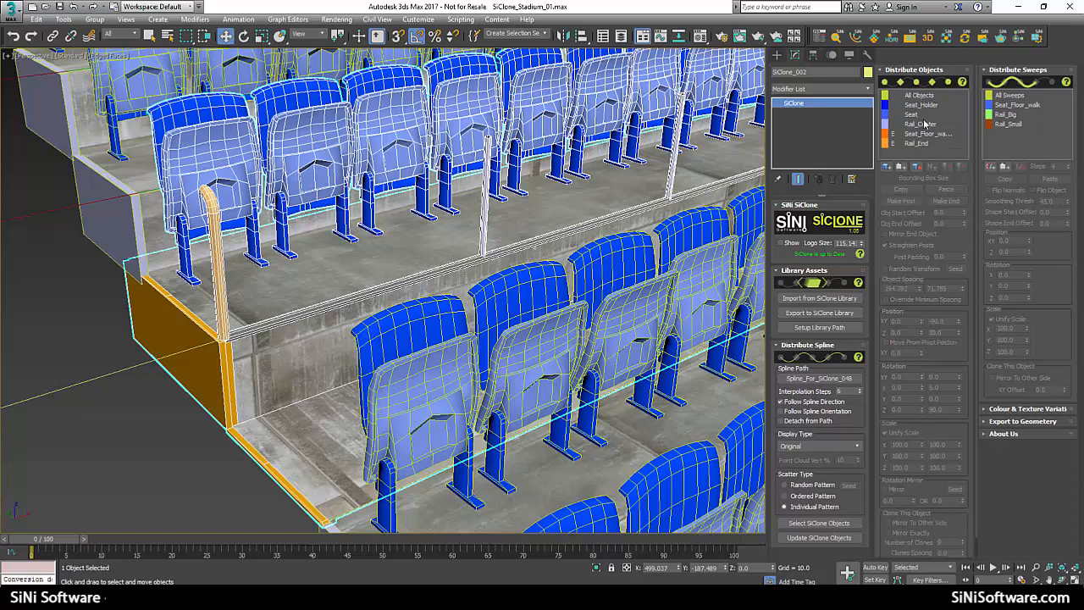
# Step: Set Rail_End's object start offset and object end offset both to 15
pyautogui.click(923, 125)
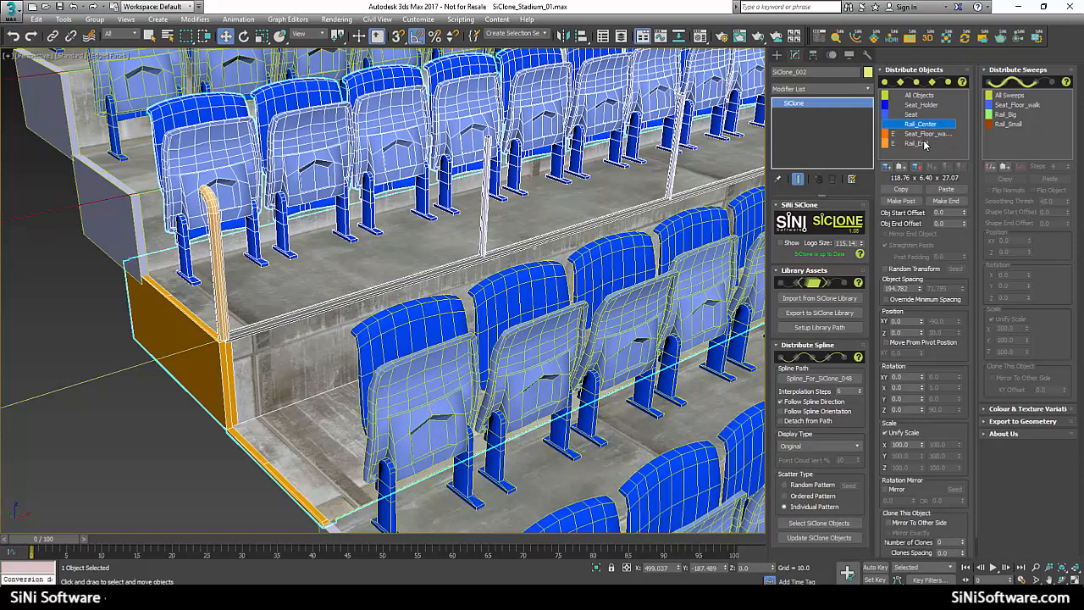
pyautogui.click(926, 145)
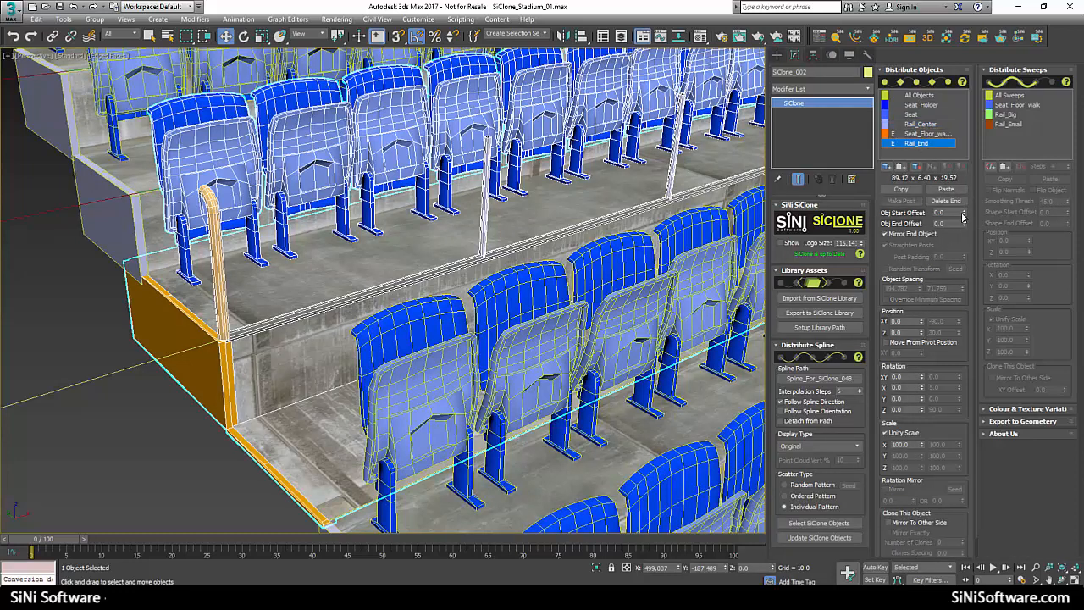
pyautogui.moveTo(965, 223); pyautogui.dragTo(965, 214)
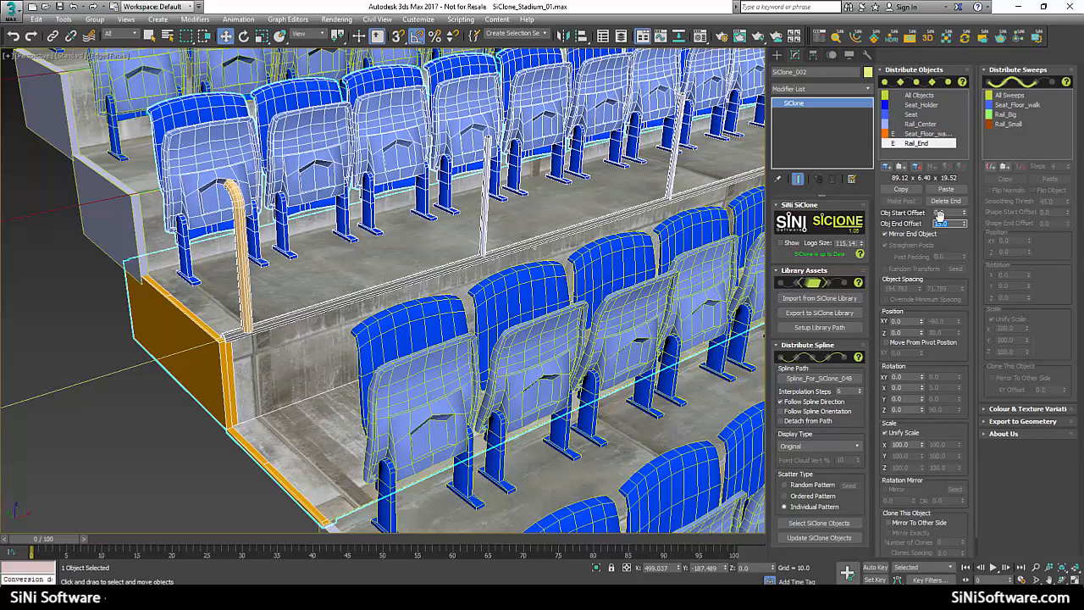
pyautogui.doubleClick(941, 212)
pyautogui.press('Tab')
# Step: Rotate Rail_End to -90 in Z and shift its XY position to -3
pyautogui.doubleClick(905, 409)
pyautogui.write('90')
pyautogui.press('Return')
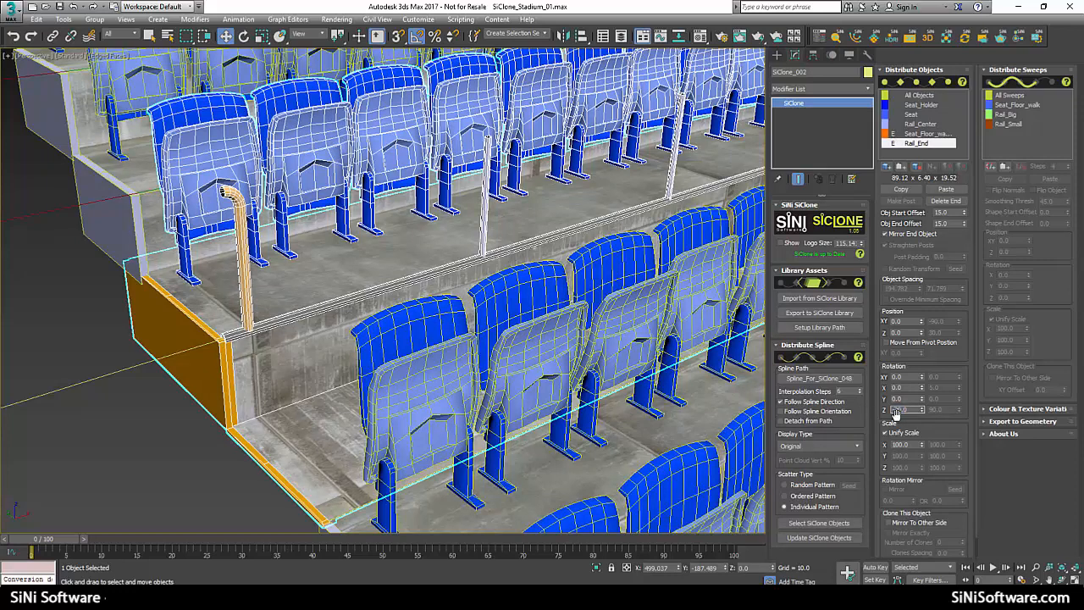
pyautogui.press('Return')
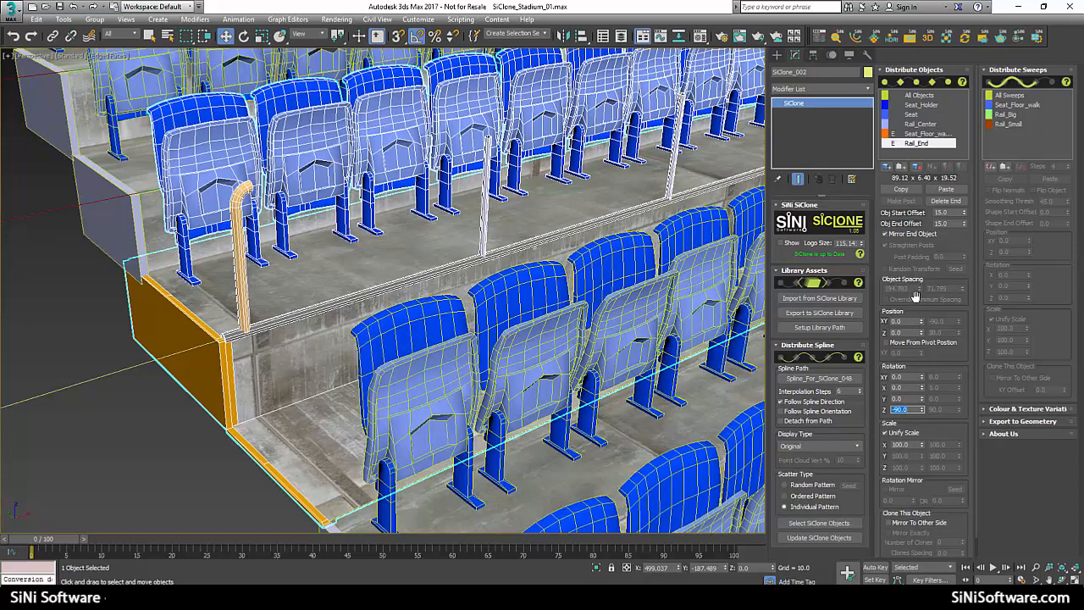
pyautogui.moveTo(242, 356); pyautogui.dragTo(261, 352, button='middle')
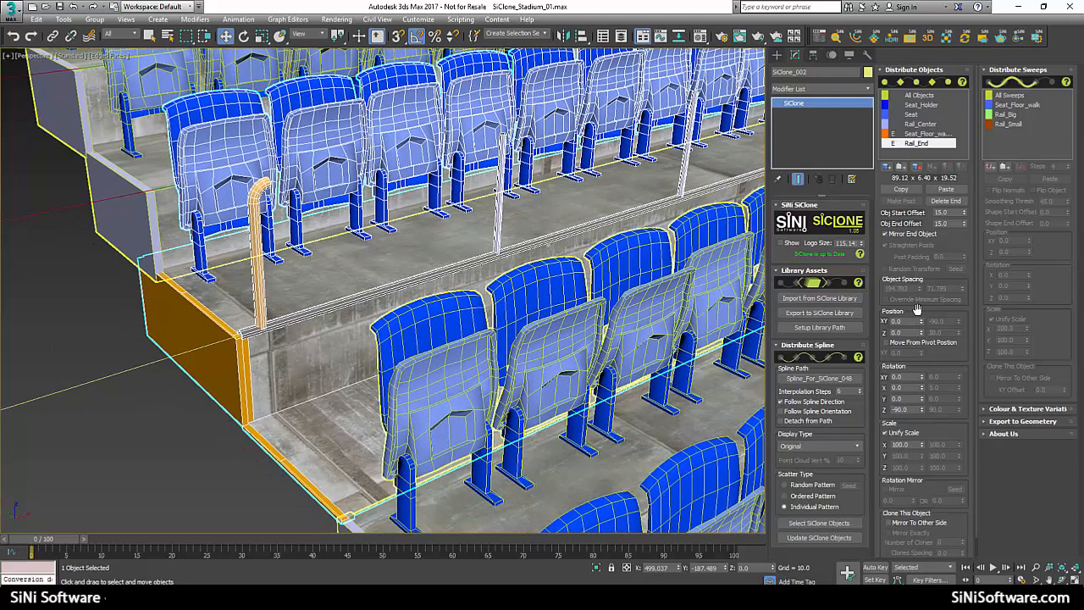
pyautogui.moveTo(921, 322); pyautogui.dragTo(921, 323)
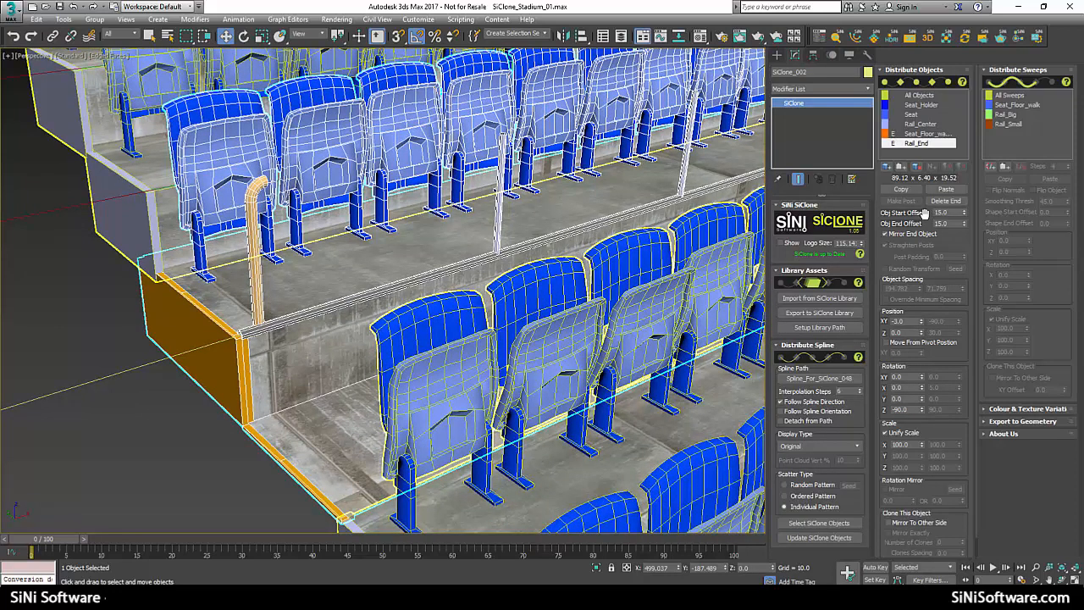
# Step: Raise the Rail_Big sweep to Z 86 and set its XY position to -3
pyautogui.click(1009, 124)
pyautogui.click(1009, 114)
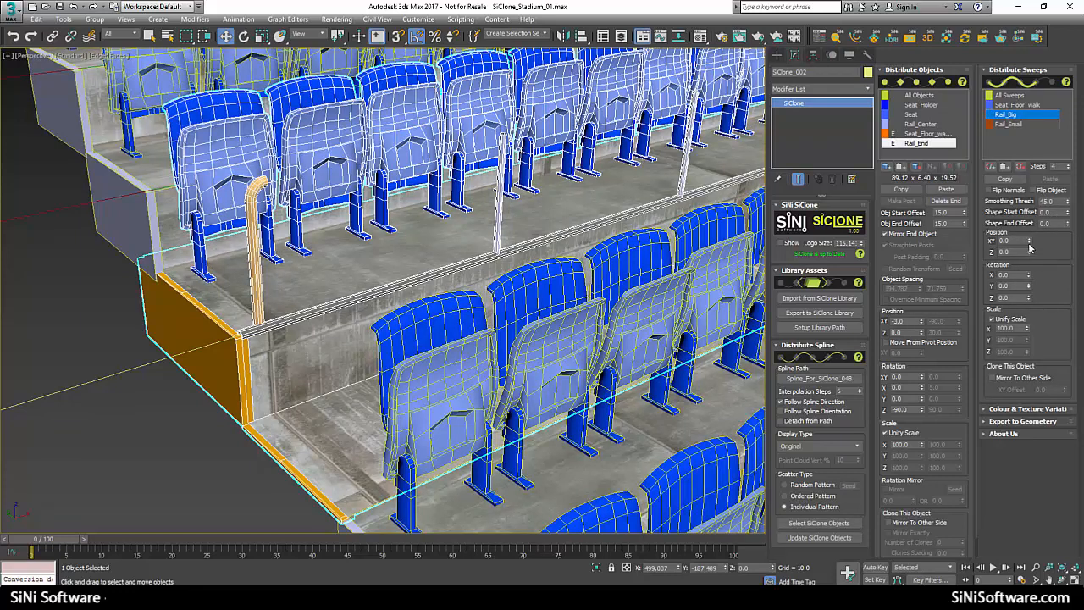
pyautogui.moveTo(1030, 251); pyautogui.dragTo(1028, 201)
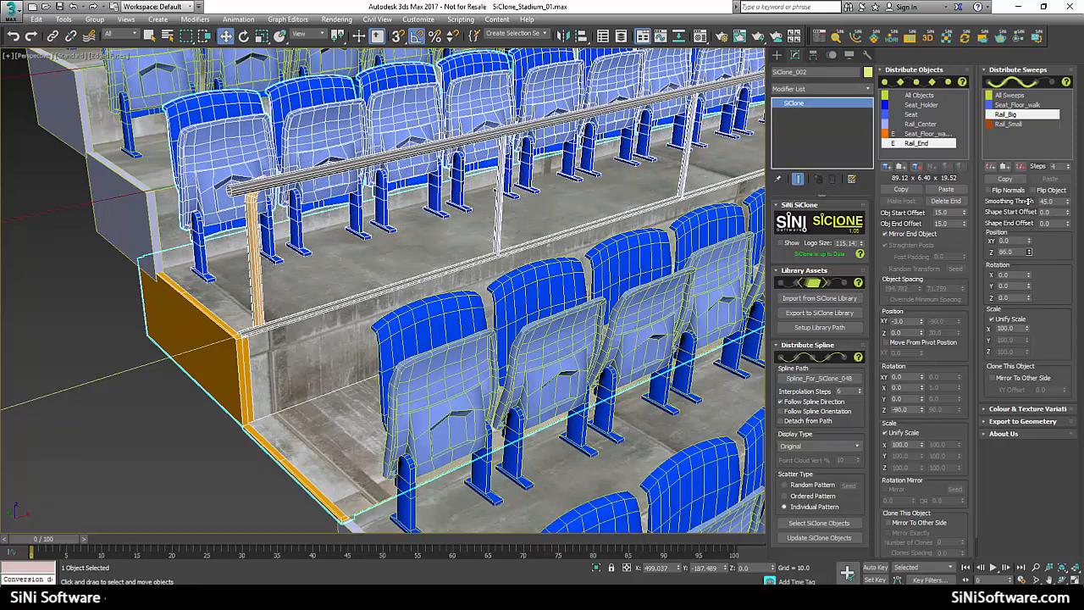
pyautogui.moveTo(1031, 245); pyautogui.dragTo(1029, 242)
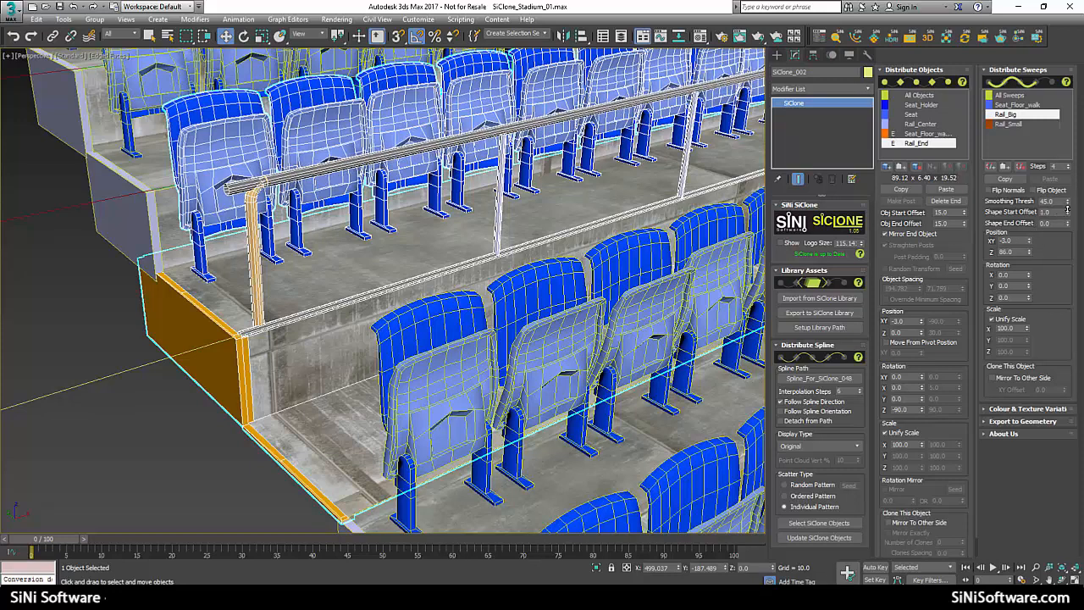
# Step: Set Rail_Big's shape start and end offsets both to 23 to meet the curved end posts
pyautogui.moveTo(1068, 224); pyautogui.dragTo(1067, 208)
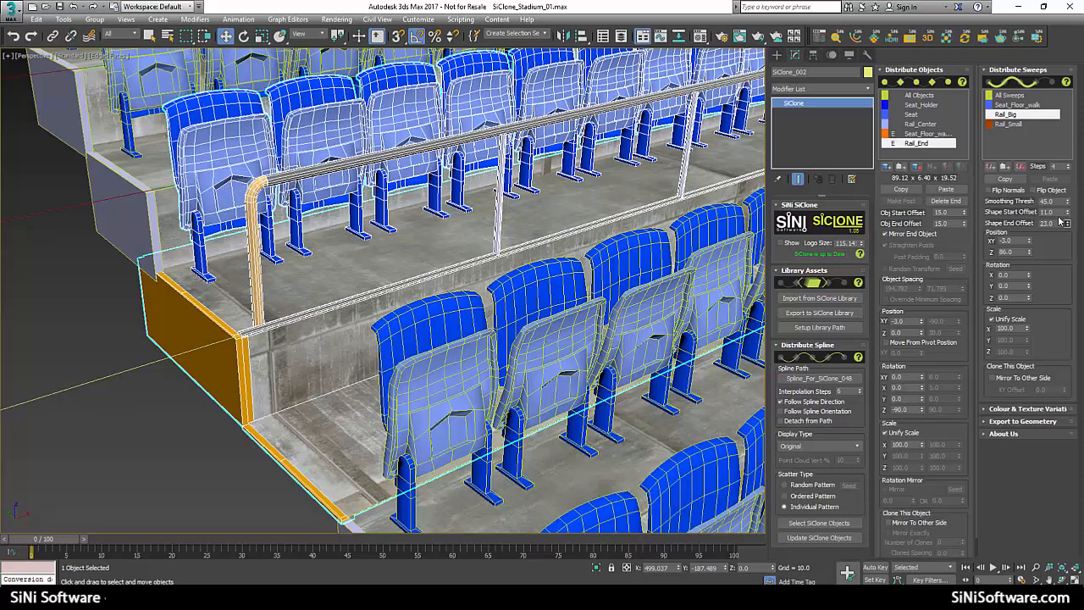
pyautogui.doubleClick(1042, 224)
pyautogui.hotkey('shift', 'Tab')
# Step: Copy Rail_Big's sweep settings onto Rail_Small and set Rail_Small's Z position to 42
pyautogui.click(1005, 180)
pyautogui.click(1011, 123)
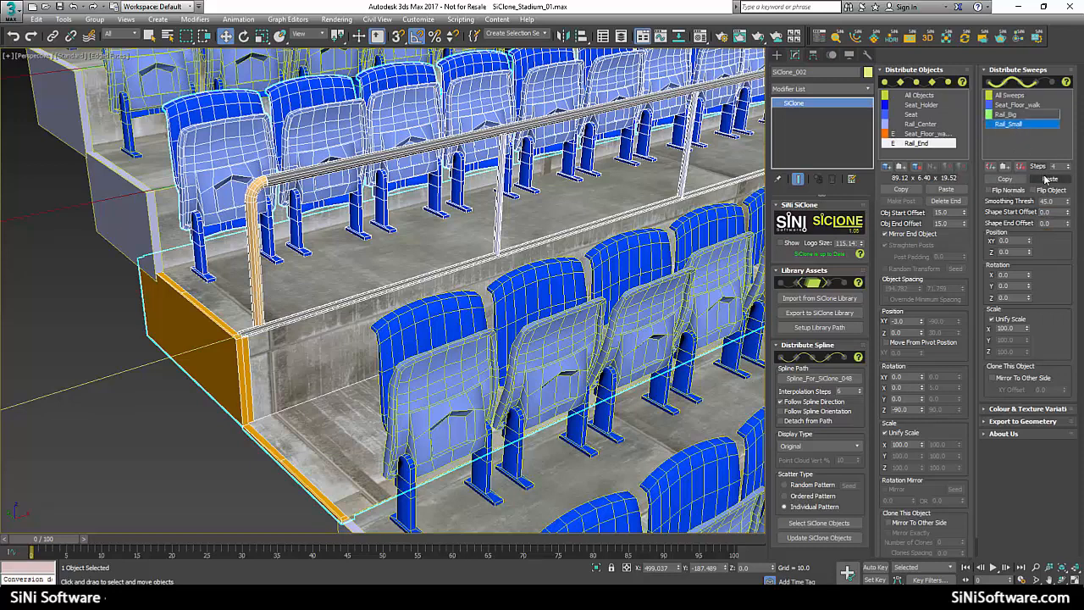
pyautogui.click(1047, 180)
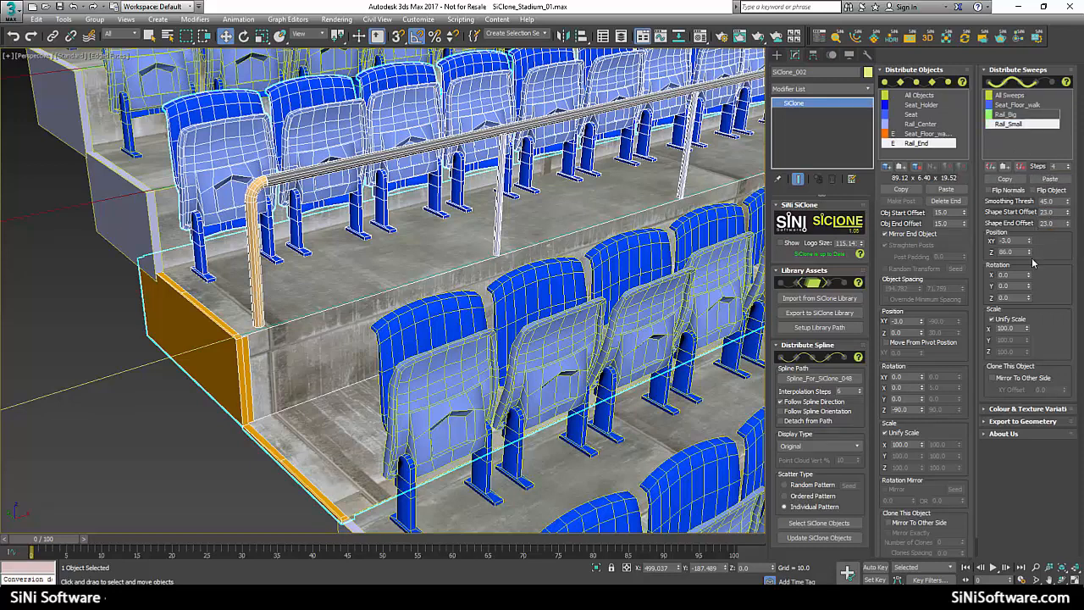
pyautogui.moveTo(1031, 256)
pyautogui.mouseDown()
pyautogui.moveTo(1025, 283)
pyautogui.moveTo(1033, 248)
pyautogui.mouseUp()
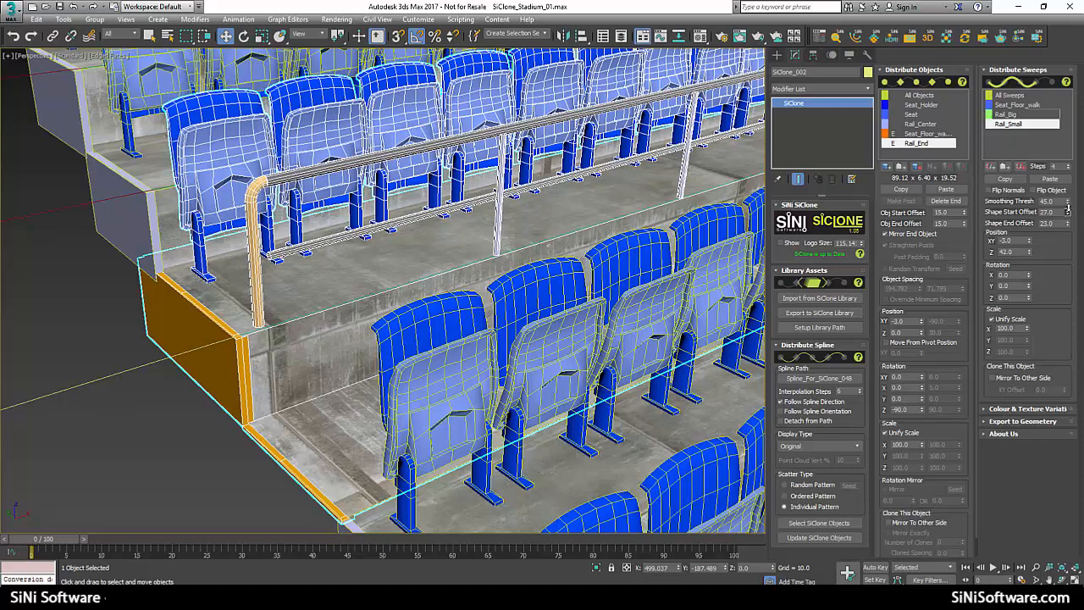
# Step: Set Rail_Small's smoothing threshold and shape start offset to 28, and its shape end offset to 15
pyautogui.moveTo(1069, 226); pyautogui.dragTo(1063, 224)
pyautogui.doubleClick(1042, 212)
pyautogui.doubleClick(1041, 202)
# Step: Align the Rail_Center posts with the rails by setting their XY position to -3
pyautogui.keyDown('alt'); pyautogui.moveTo(482, 290); pyautogui.dragTo(296, 353, button='middle'); pyautogui.keyUp('alt')
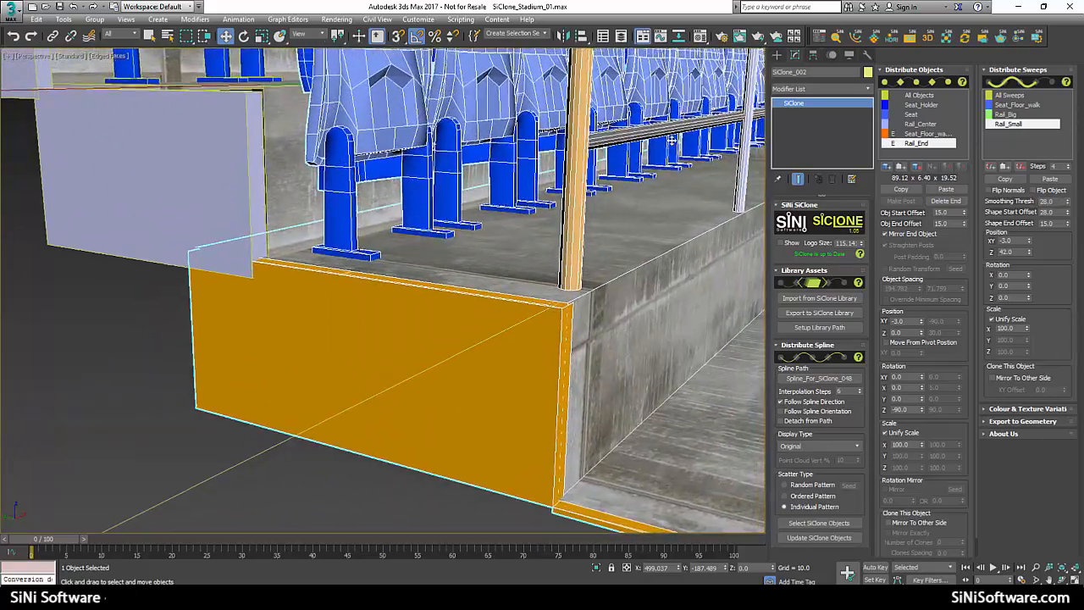
pyautogui.moveTo(711, 129); pyautogui.dragTo(530, 252, button='middle')
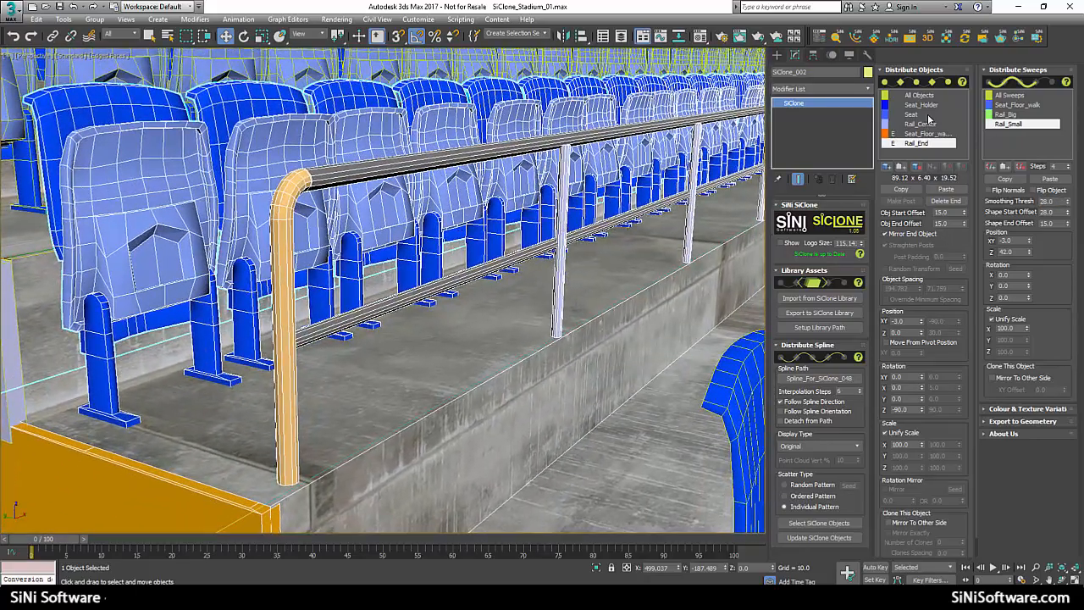
pyautogui.click(922, 124)
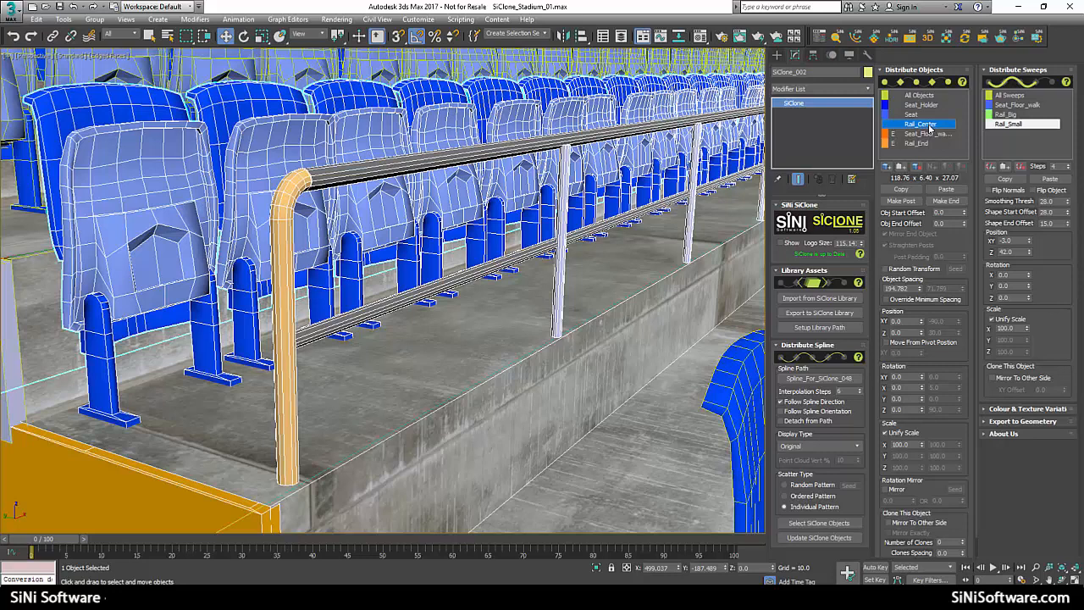
pyautogui.doubleClick(929, 125)
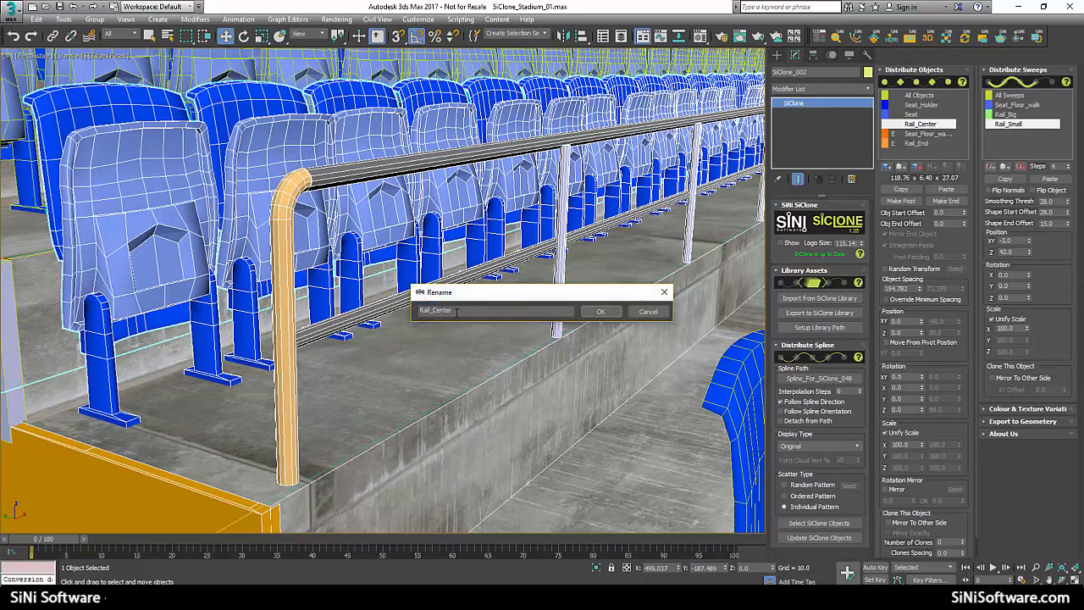
pyautogui.click(649, 312)
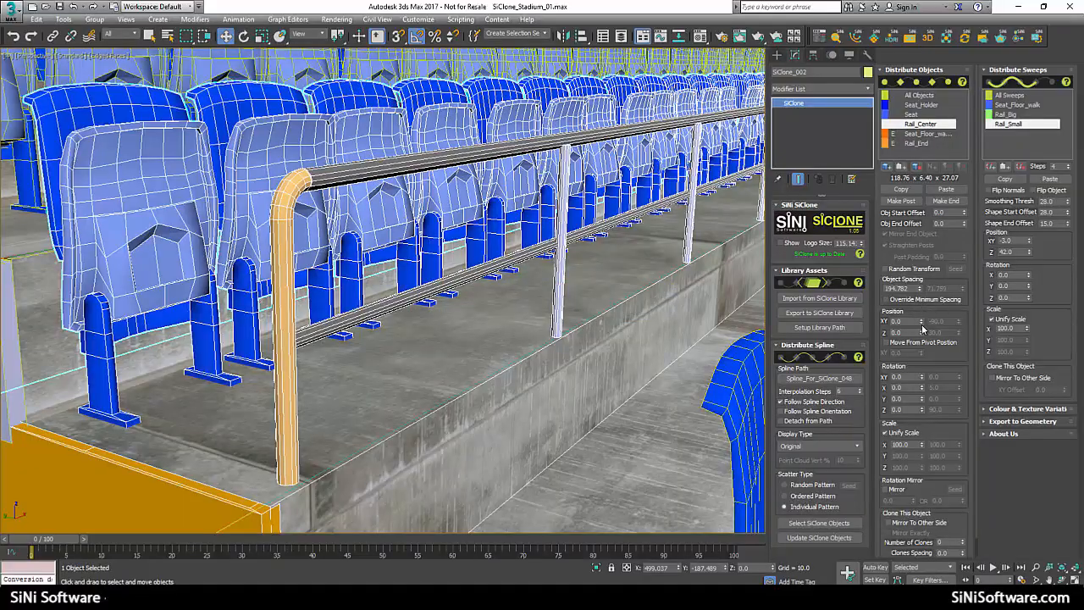
pyautogui.moveTo(923, 328); pyautogui.dragTo(921, 324)
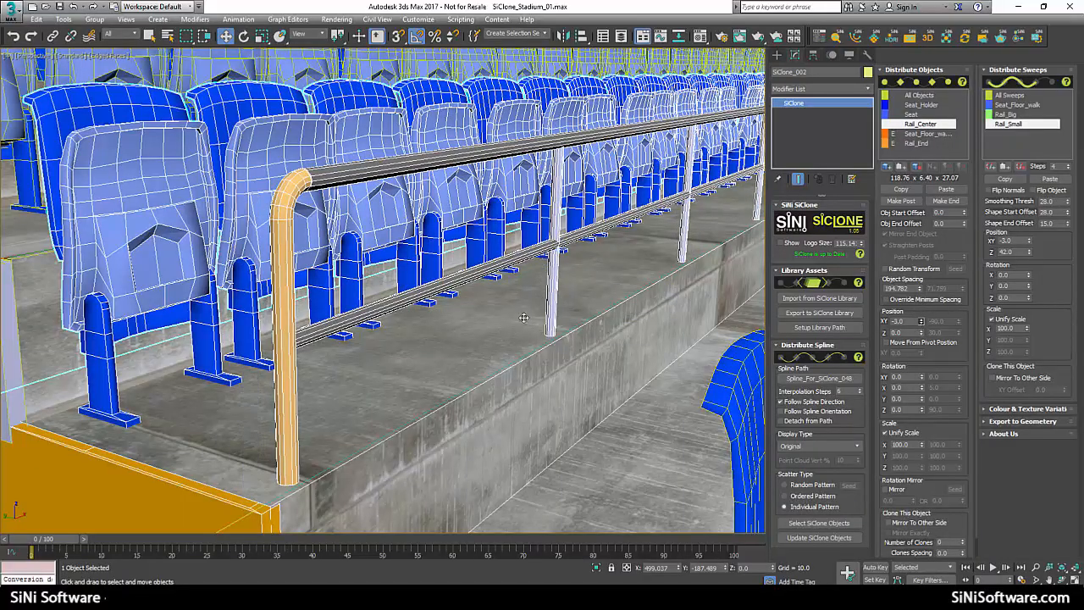
# Step: Set Rail_Center's object start offset to 134 and object end offset to 7
pyautogui.moveTo(491, 312); pyautogui.dragTo(386, 339, button='middle')
pyautogui.scroll(-3, 451, 315)
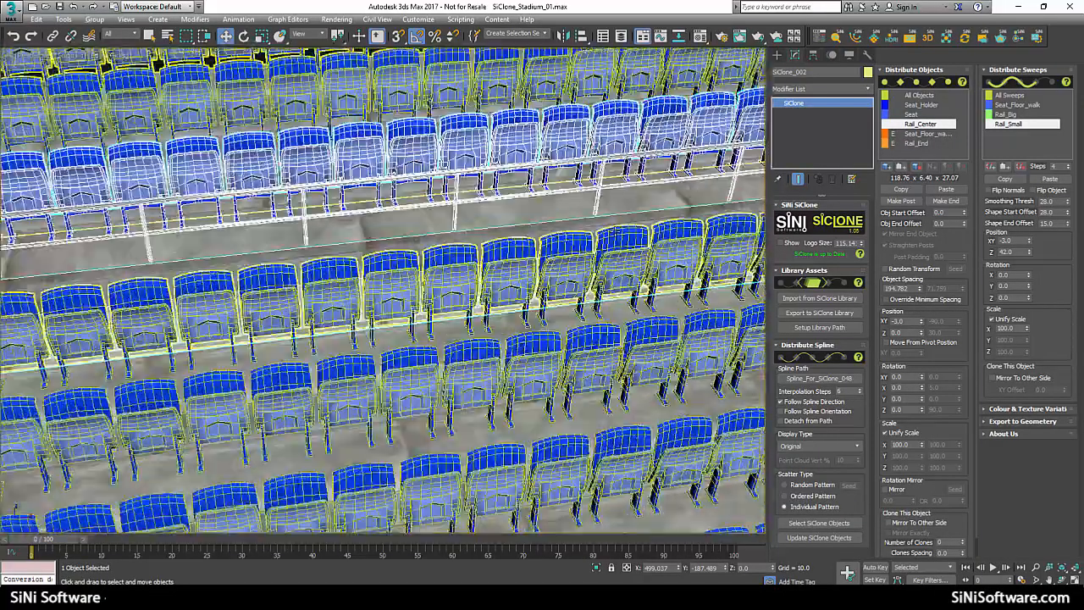
pyautogui.moveTo(394, 172); pyautogui.dragTo(656, 212, button='middle')
pyautogui.scroll(-4, 206, 259)
pyautogui.scroll(5, 661, 212)
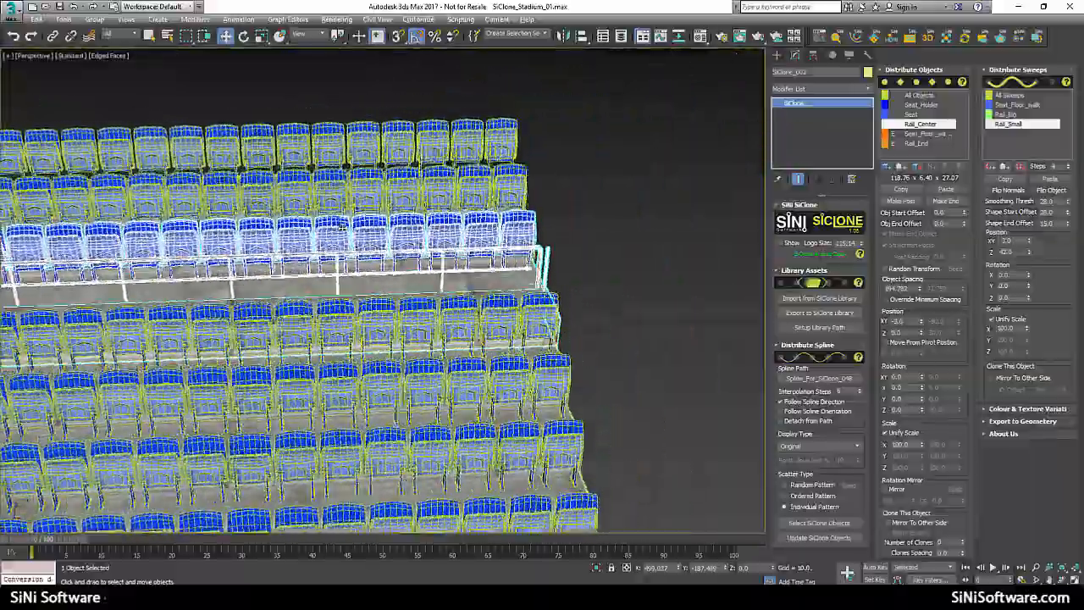
pyautogui.keyDown('alt'); pyautogui.moveTo(618, 273); pyautogui.dragTo(682, 291, button='middle'); pyautogui.keyUp('alt')
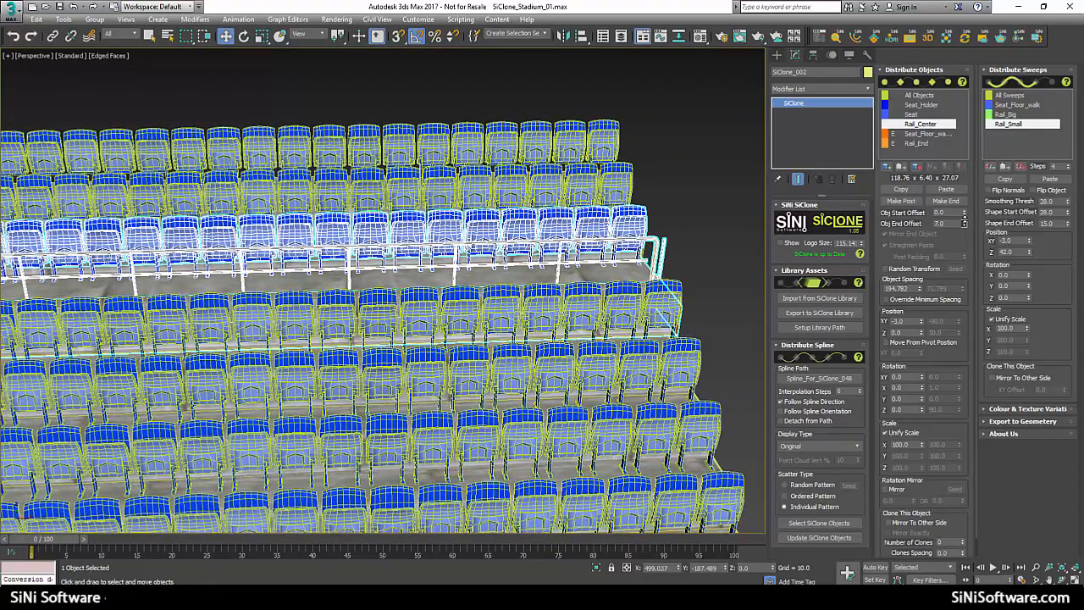
pyautogui.moveTo(964, 212); pyautogui.dragTo(960, 134)
# Step: Set the Rail_Center posts' object spacing to 154.782
pyautogui.moveTo(543, 321); pyautogui.dragTo(773, 313, button='middle')
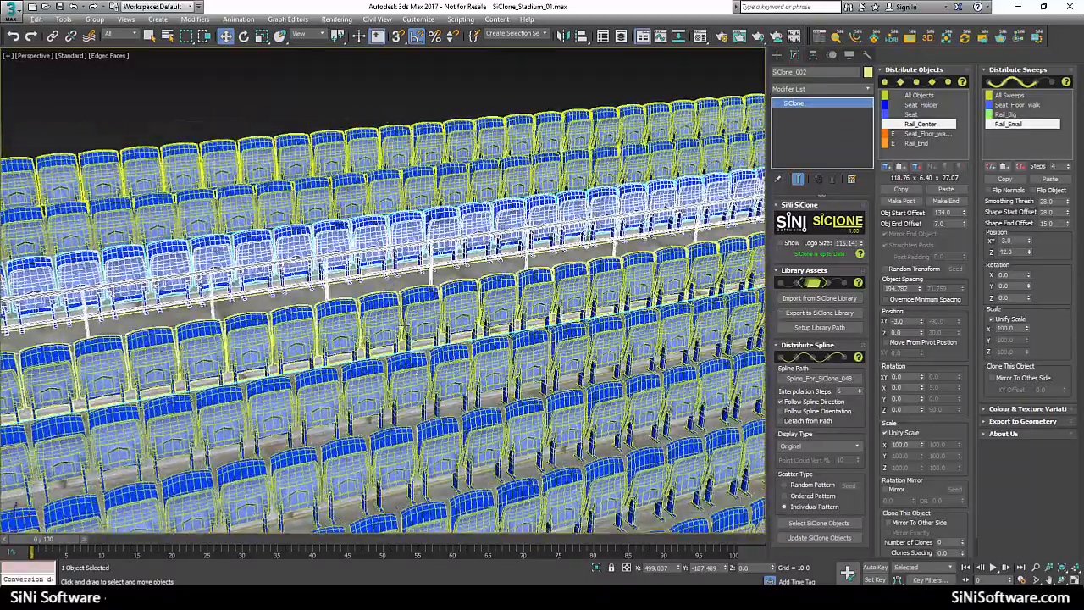
pyautogui.moveTo(405, 323); pyautogui.dragTo(518, 325, button='middle')
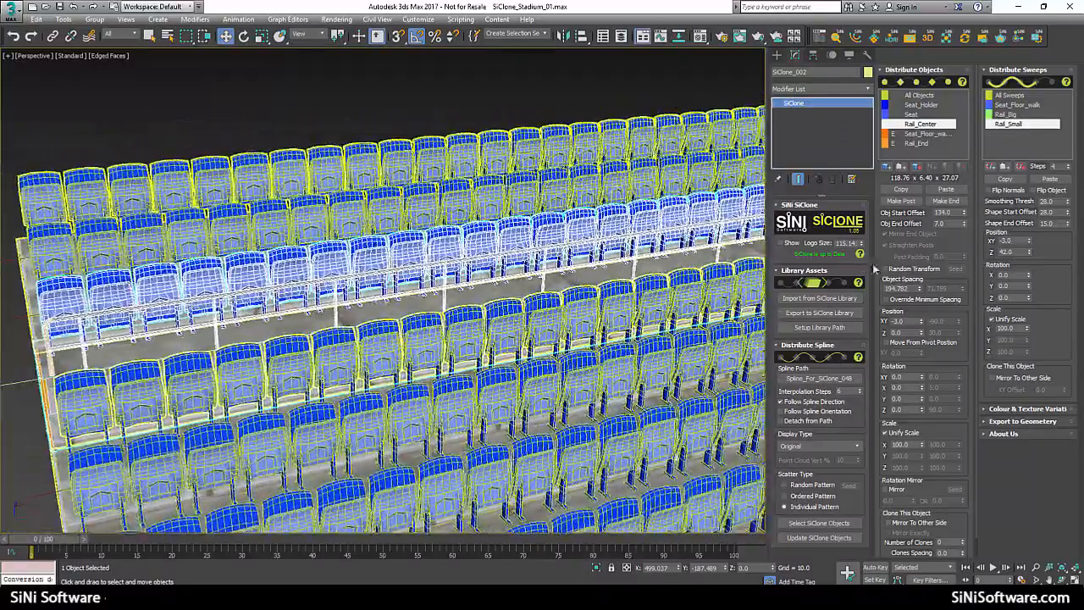
pyautogui.moveTo(919, 288); pyautogui.dragTo(914, 313)
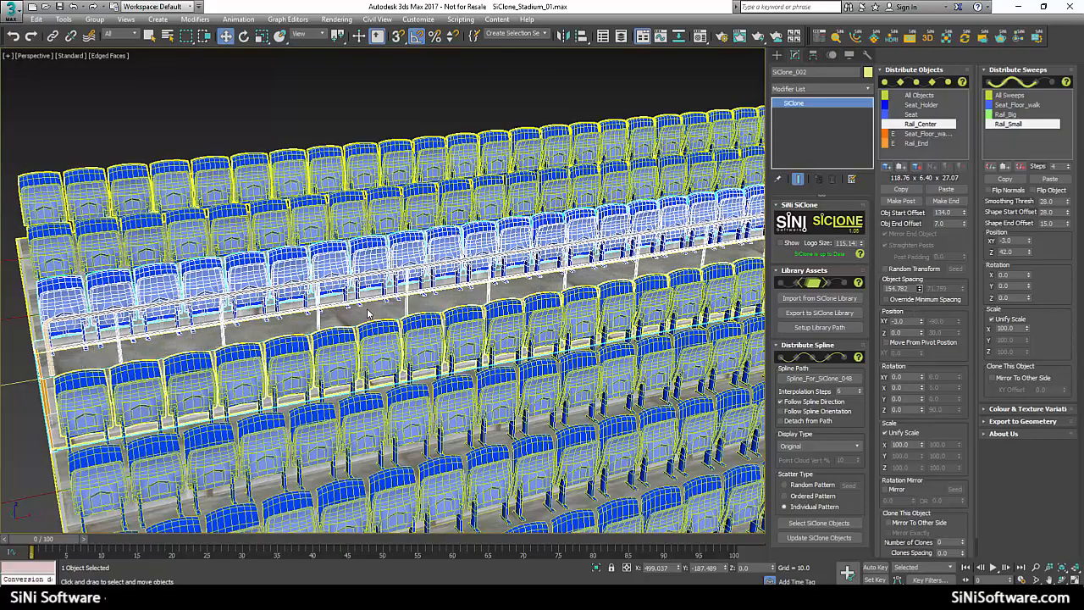
# Step: Match Rail_Small's shape end offset to its shape start offset of 28
pyautogui.moveTo(555, 299); pyautogui.dragTo(398, 307, button='middle')
pyautogui.scroll(-2, 398, 307)
pyautogui.moveTo(572, 294); pyautogui.dragTo(652, 269, button='middle')
pyautogui.scroll(2, 619, 304)
pyautogui.scroll(2, 630, 283)
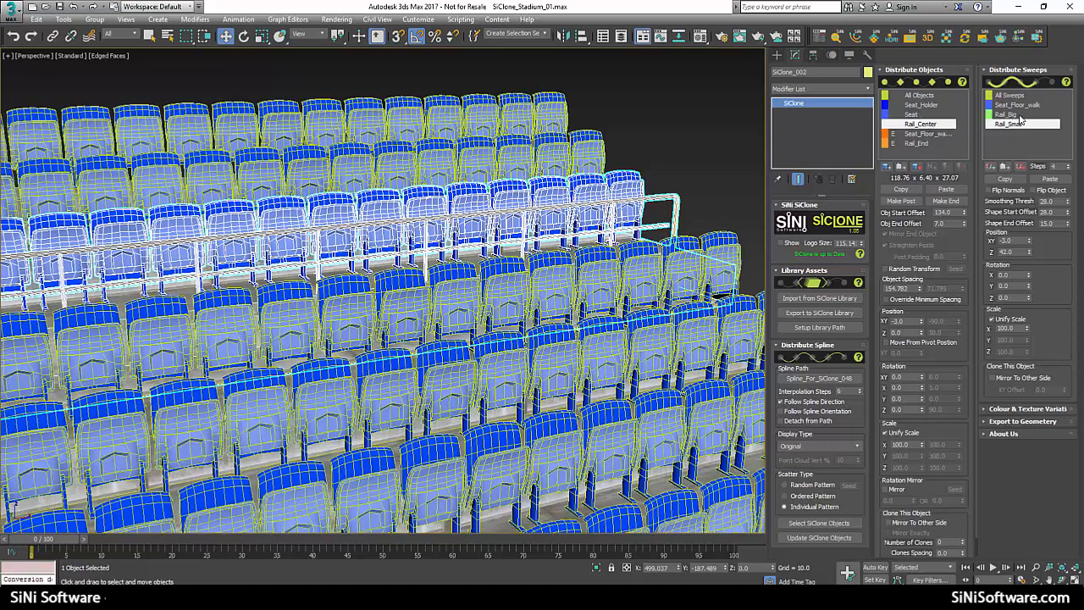
pyautogui.click(1020, 117)
pyautogui.click(1022, 124)
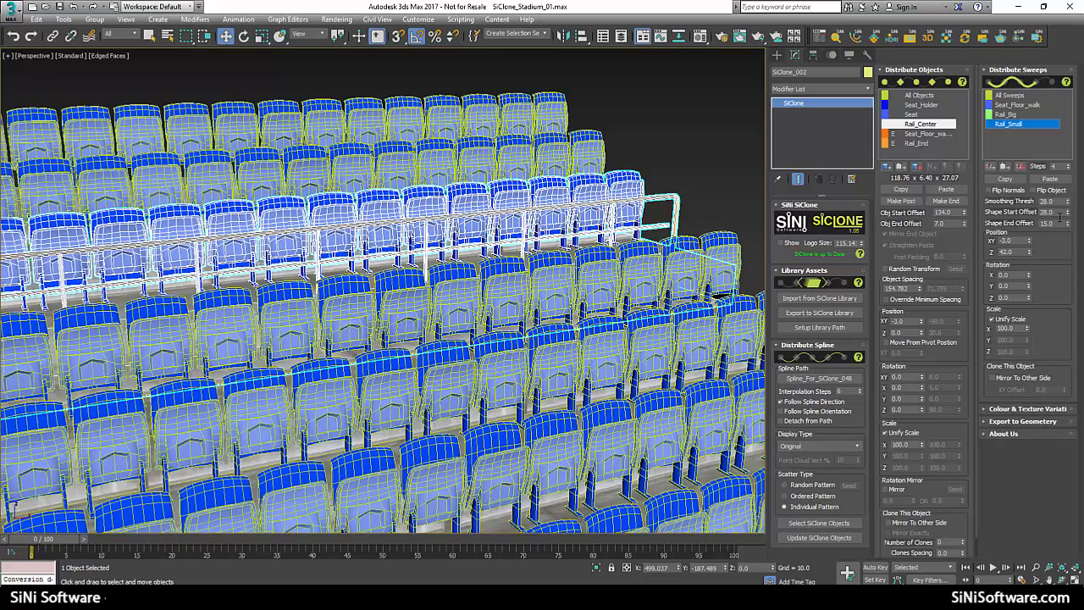
pyautogui.doubleClick(1054, 202)
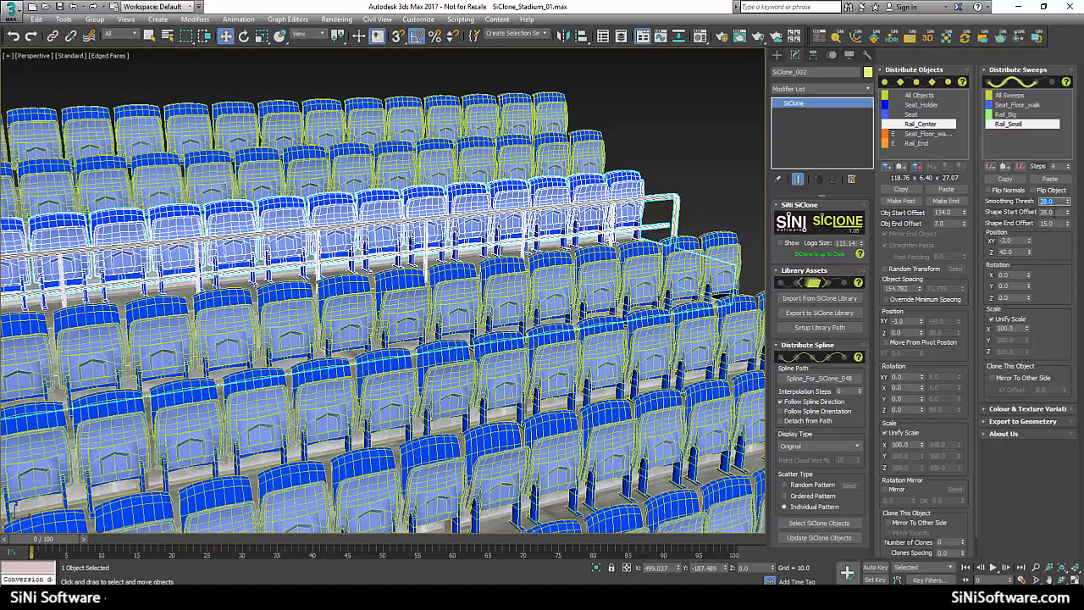
pyautogui.press('Tab')
pyautogui.hotkey('ctrl', 'c')
pyautogui.doubleClick(1059, 224)
pyautogui.hotkey('ctrl', 'v')
# Step: Set Rail_Small's shape start and end offsets both to 19 and check where the lower rail meets the end post
pyautogui.click(1061, 212)
pyautogui.moveTo(1069, 226); pyautogui.dragTo(1067, 207)
pyautogui.click(1067, 212)
pyautogui.write('19')
pyautogui.click(1048, 201)
pyautogui.scroll(8, 186, 335)
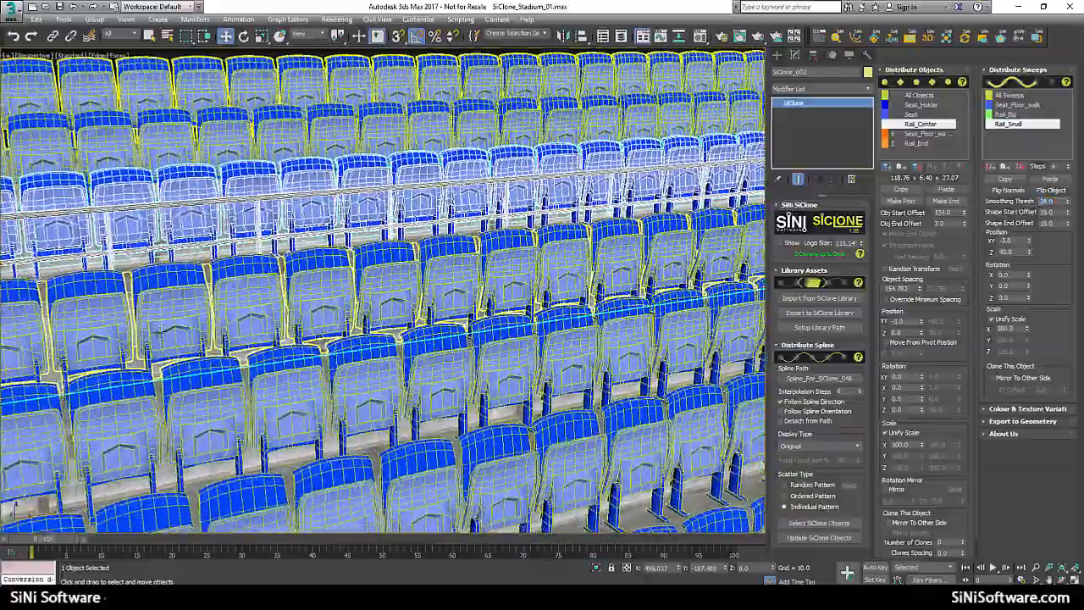
pyautogui.scroll(-8, 386, 288)
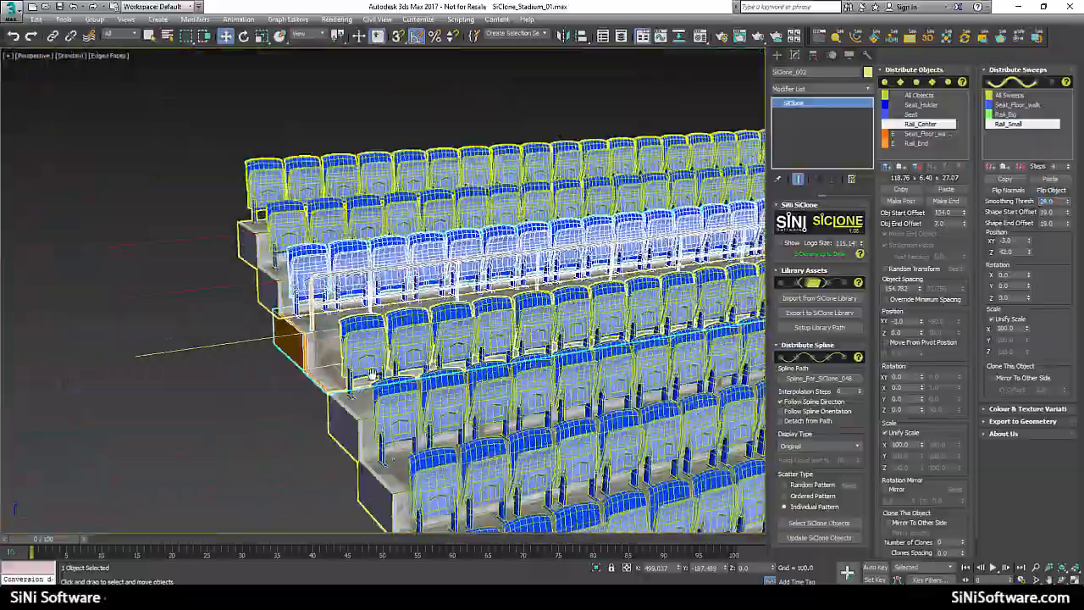
pyautogui.scroll(8, 508, 356)
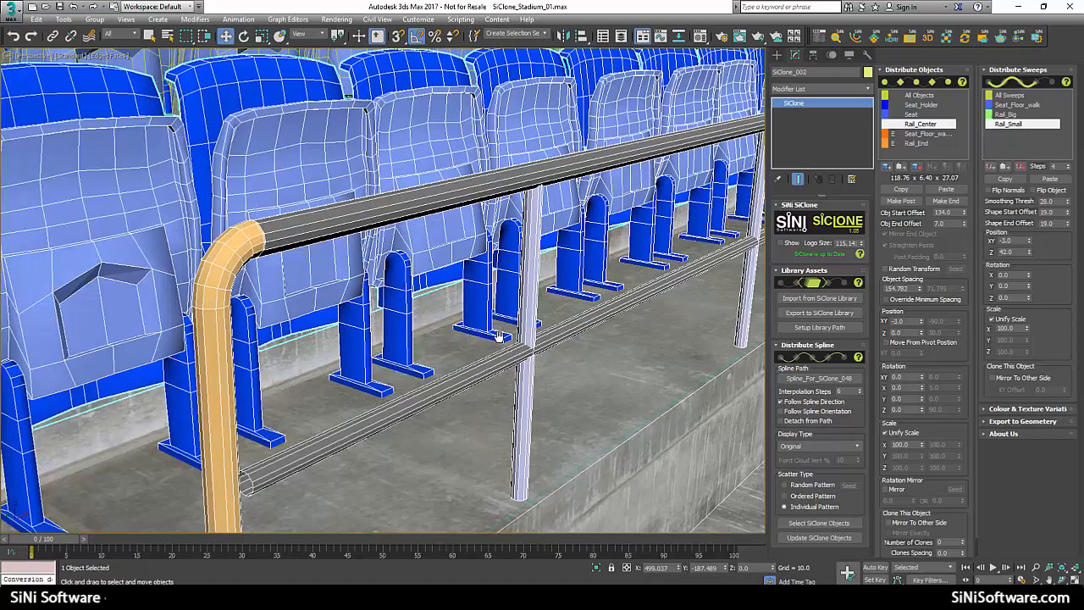
# Step: Examine the walkway railing from several angles, checking how the lower rail meets the posts and the end post
pyautogui.scroll(3, 491, 296)
pyautogui.moveTo(499, 337); pyautogui.dragTo(470, 324, button='middle')
pyautogui.scroll(-6, 491, 297)
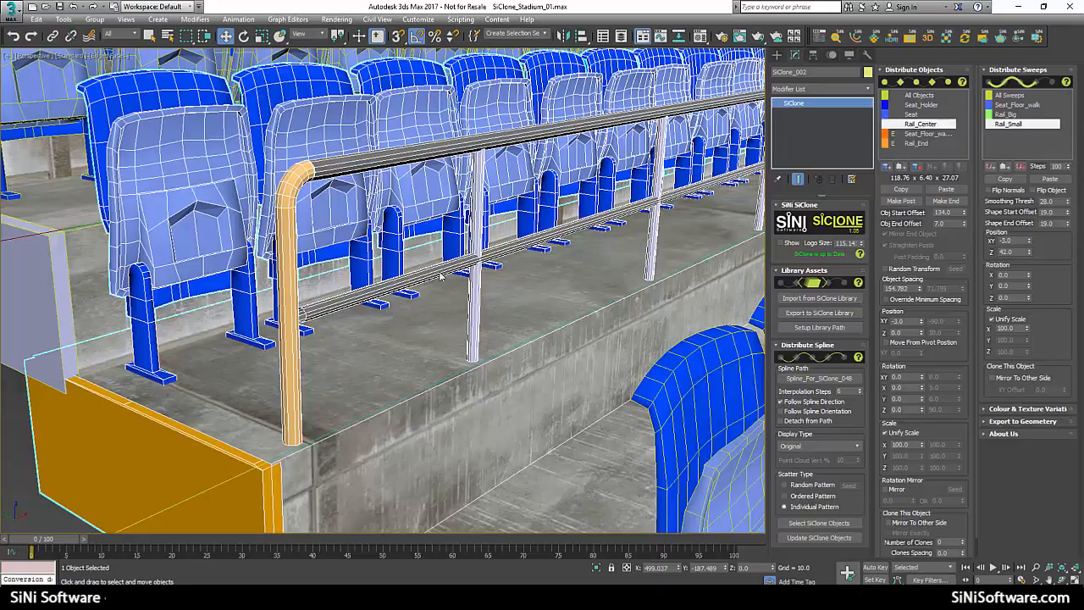
pyautogui.keyDown('alt'); pyautogui.moveTo(445, 268); pyautogui.dragTo(445, 268, button='middle'); pyautogui.keyUp('alt')
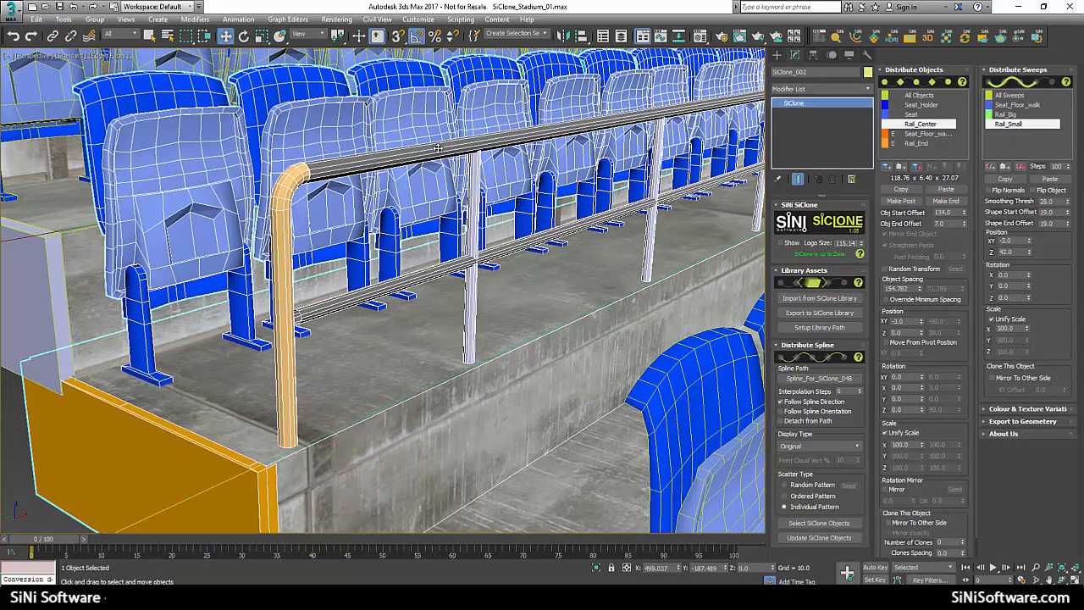
pyautogui.click(478, 310)
pyautogui.moveTo(477, 310); pyautogui.dragTo(399, 315, button='middle')
pyautogui.scroll(-5, 399, 315)
pyautogui.moveTo(416, 479); pyautogui.dragTo(410, 412, button='middle')
pyautogui.scroll(3, 399, 270)
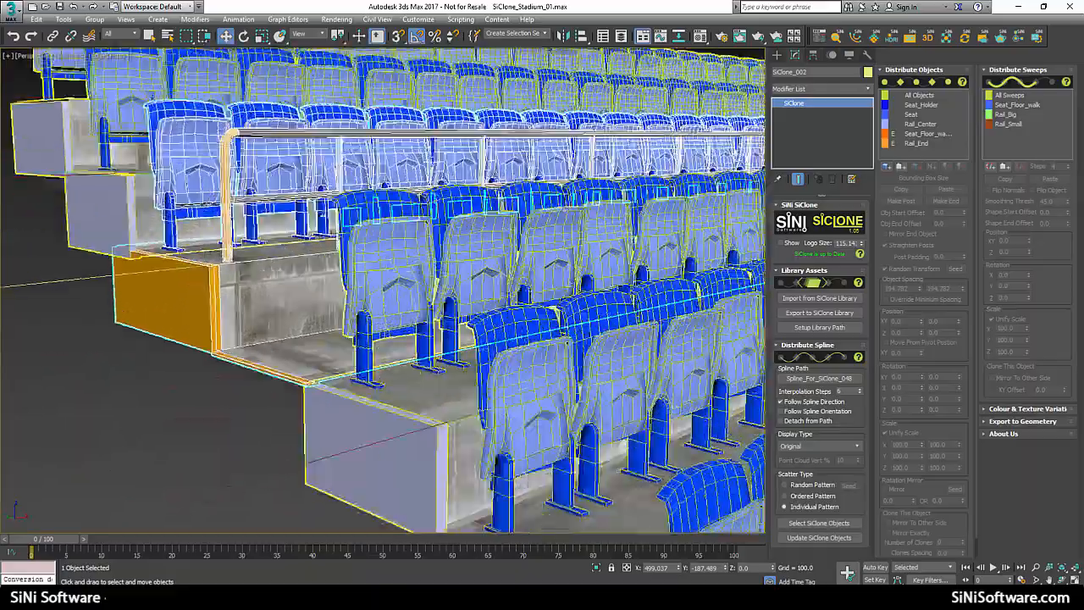
pyautogui.moveTo(396, 263); pyautogui.dragTo(394, 334, button='middle')
pyautogui.scroll(4, 412, 287)
pyautogui.scroll(-2, 411, 286)
pyautogui.moveTo(152, 389); pyautogui.dragTo(214, 320, button='middle')
pyautogui.scroll(4, 261, 356)
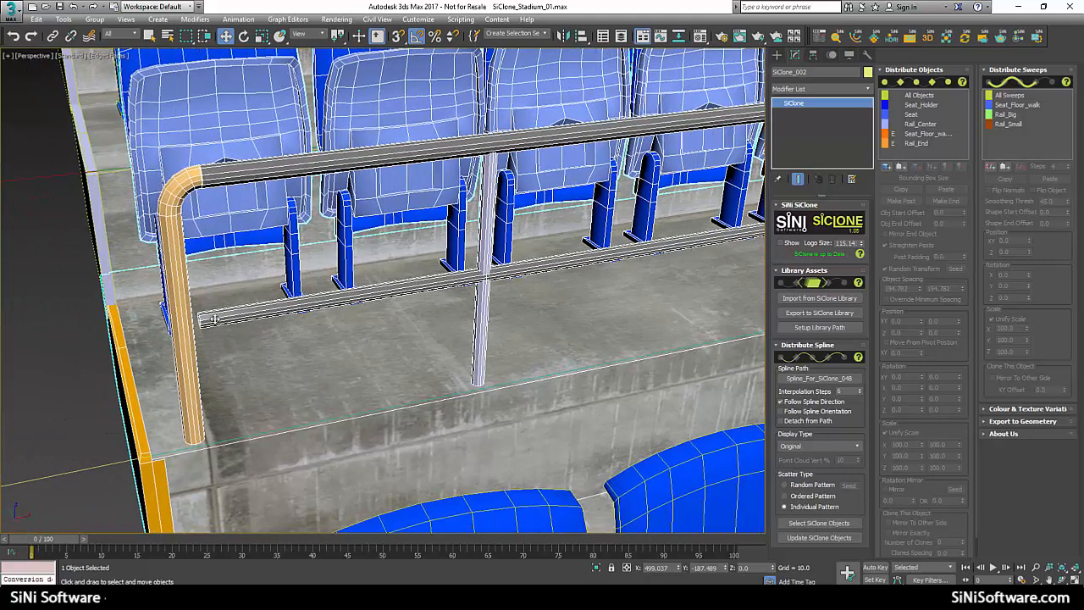
# Step: Set Rail_Small's shape end offset to 16
pyautogui.click(1010, 124)
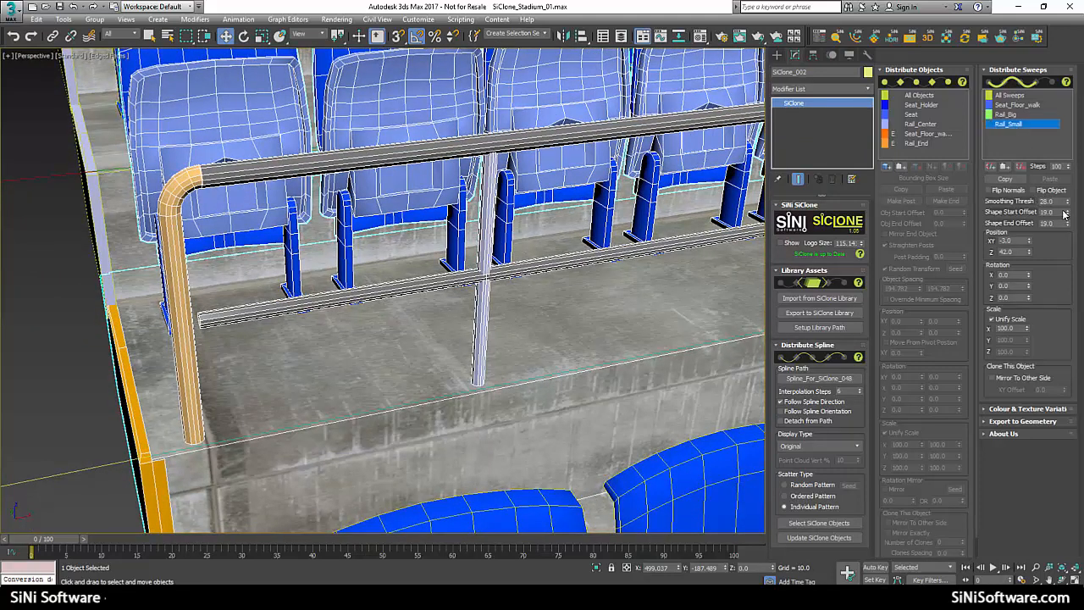
pyautogui.click(1069, 222)
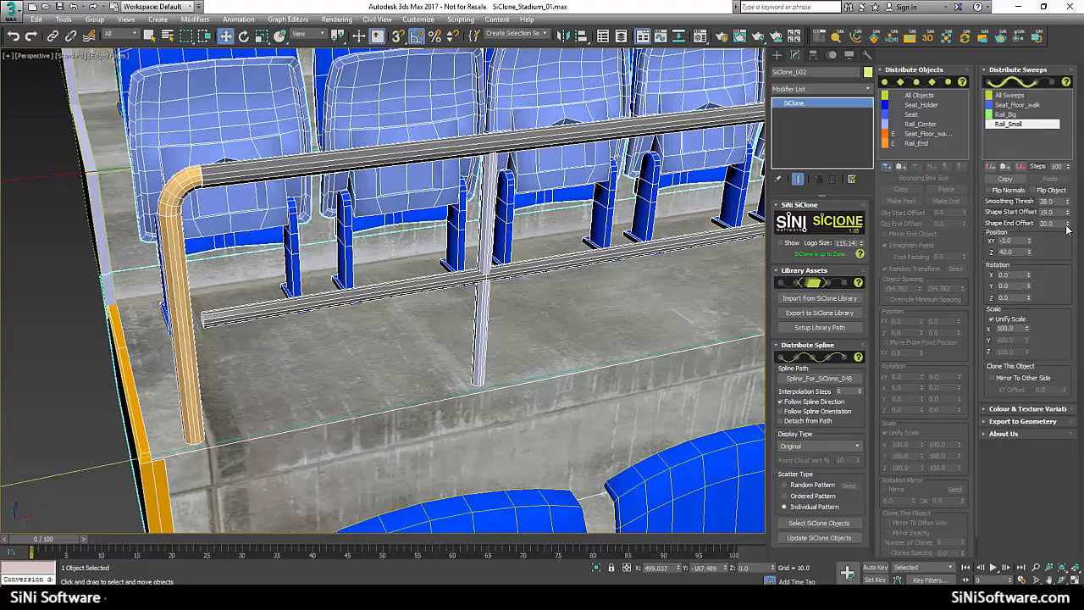
pyautogui.click(1069, 226)
# Step: Create a new SiClone object on the empty ground in front of the stand
pyautogui.scroll(-10, 525, 287)
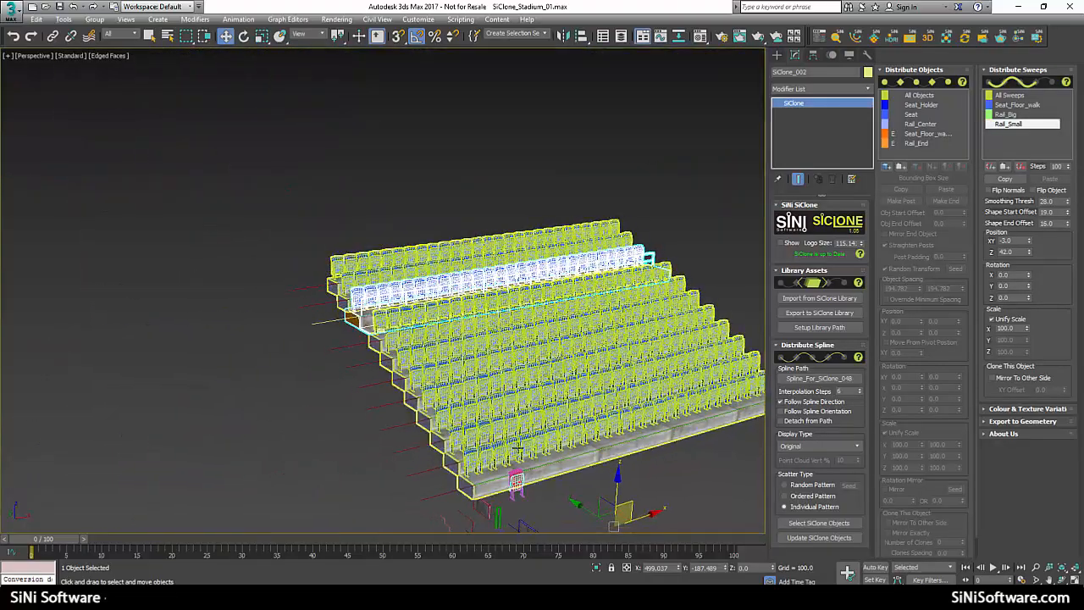
pyautogui.scroll(10, 516, 449)
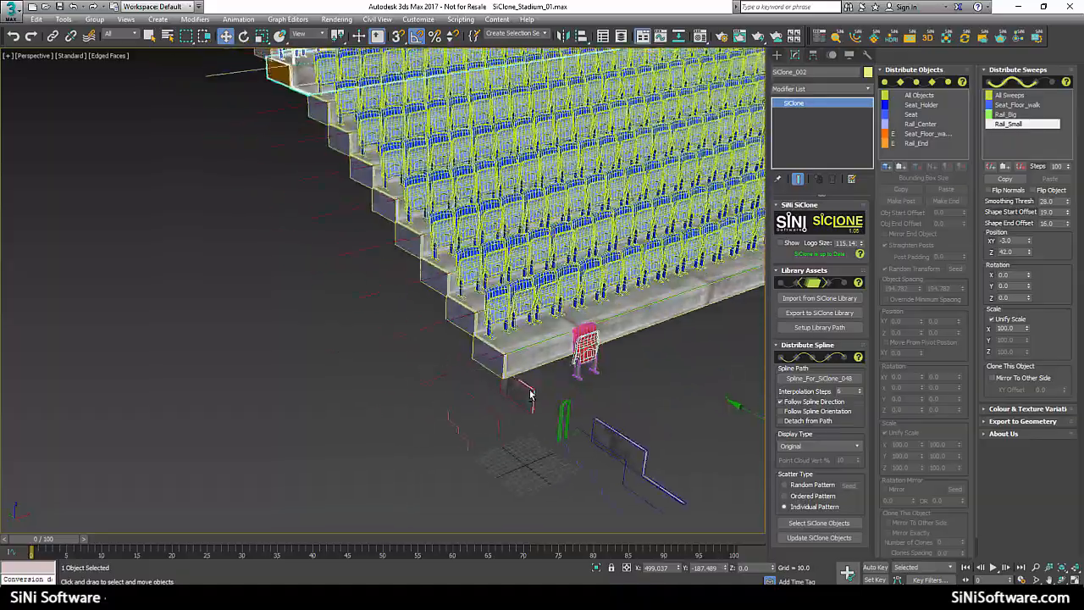
pyautogui.keyDown('alt'); pyautogui.moveTo(531, 395); pyautogui.dragTo(606, 398, button='middle'); pyautogui.keyUp('alt')
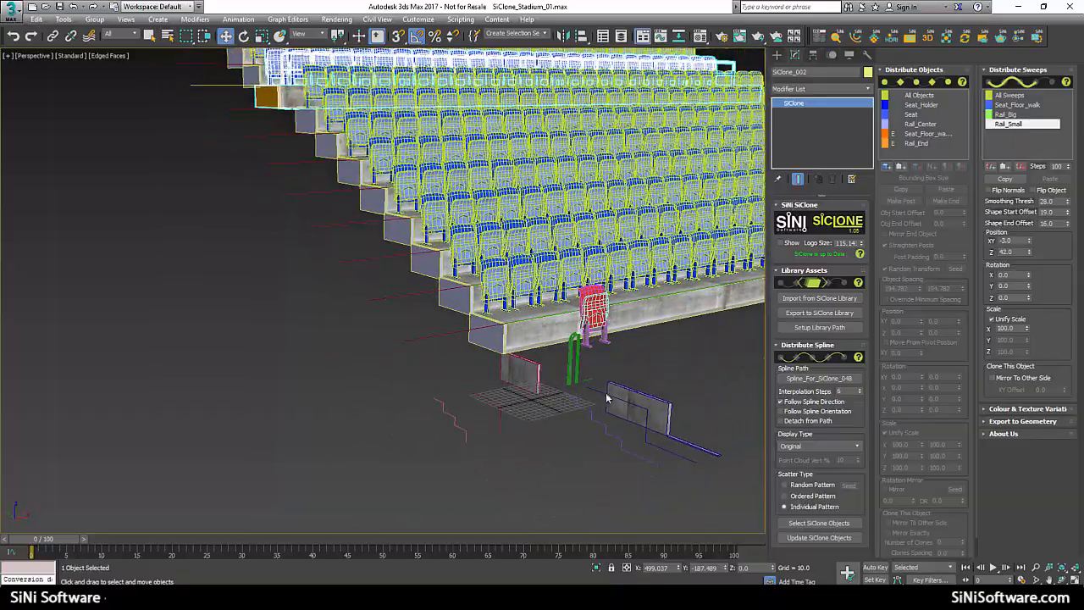
pyautogui.keyDown('alt'); pyautogui.moveTo(688, 414); pyautogui.dragTo(390, 469, button='middle'); pyautogui.keyUp('alt')
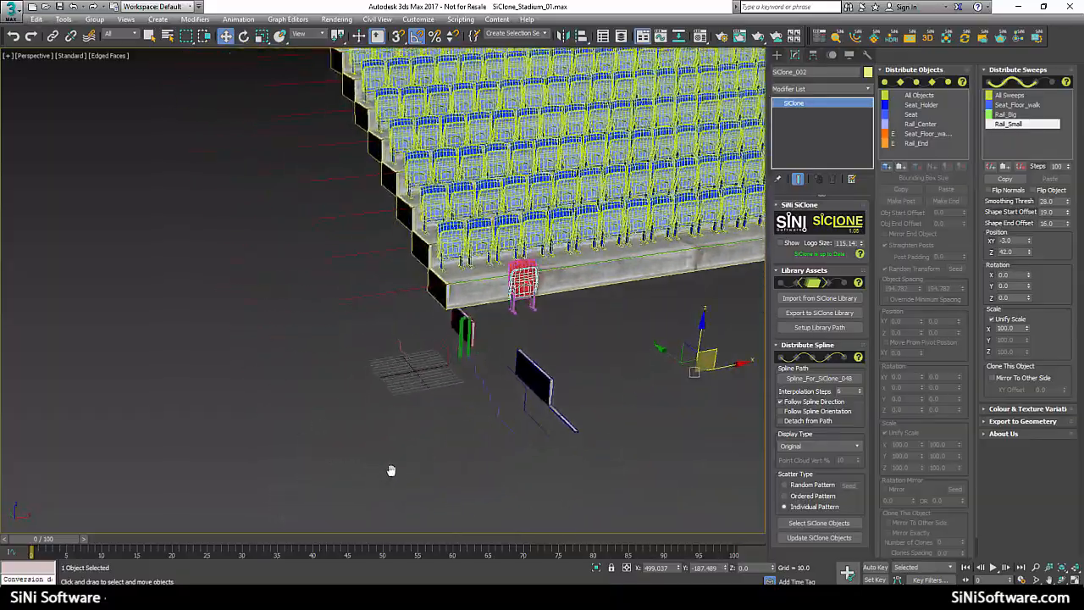
pyautogui.click(401, 473)
pyautogui.press('x')
pyautogui.click(380, 478)
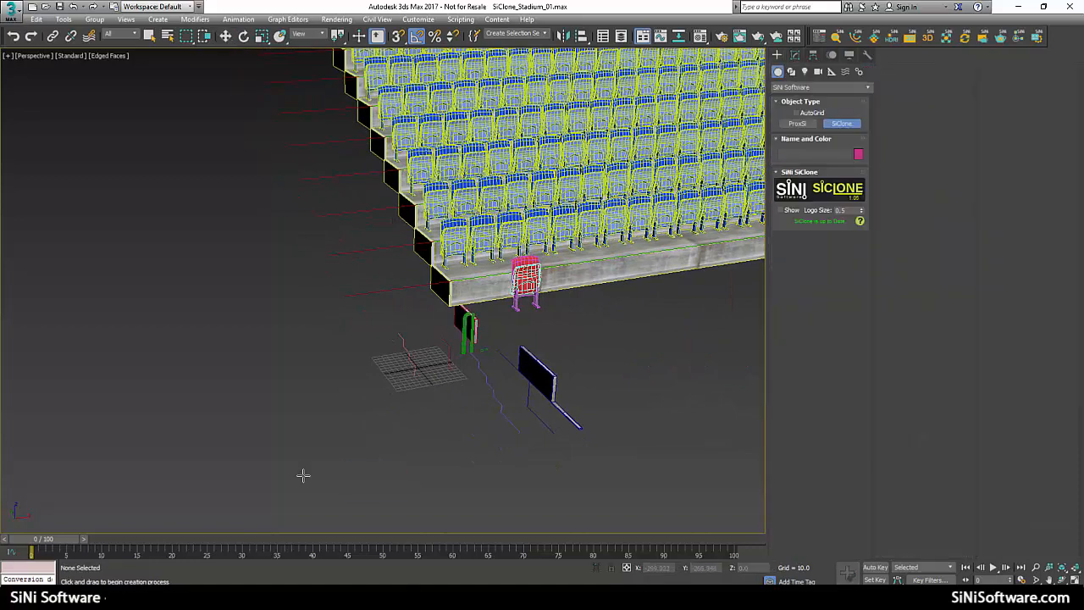
pyautogui.moveTo(303, 476); pyautogui.dragTo(341, 439)
pyautogui.keyDown('alt'); pyautogui.moveTo(364, 438); pyautogui.dragTo(496, 399, button='middle'); pyautogui.keyUp('alt')
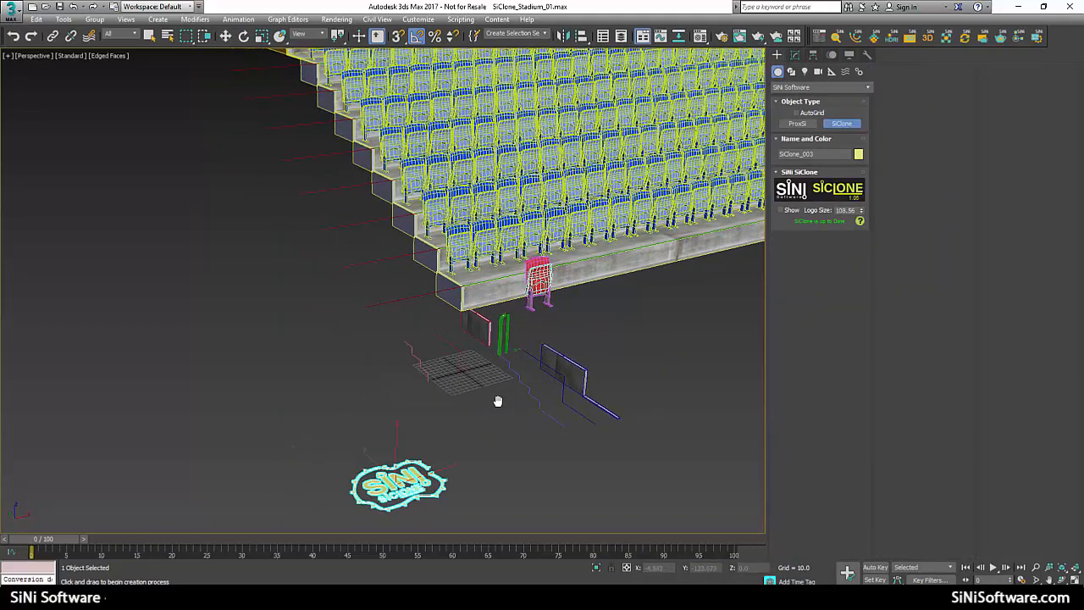
# Step: Assign the lowest red spline beside the front seating tier as the new SiClone's spline path
pyautogui.click(798, 54)
pyautogui.click(819, 378)
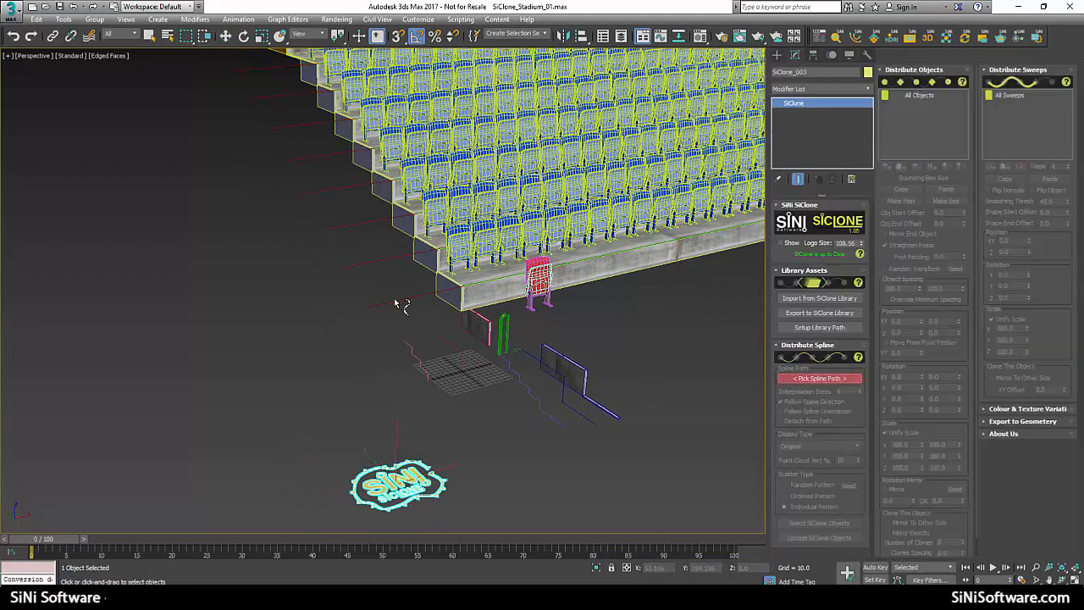
pyautogui.click(407, 307)
pyautogui.moveTo(490, 395); pyautogui.dragTo(510, 405, button='middle')
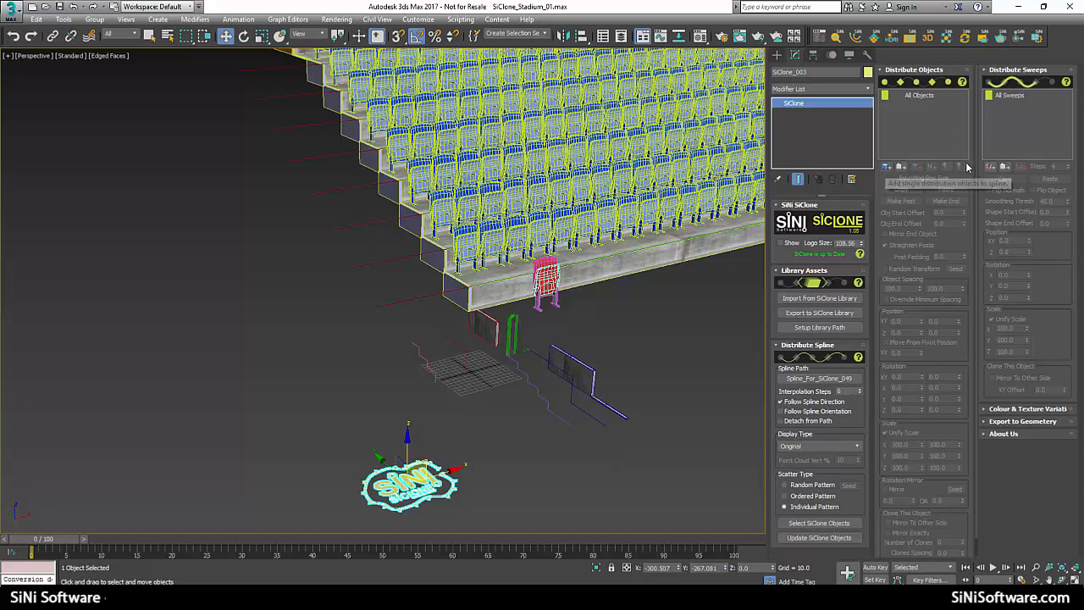
# Step: Add the Steps_Standard001 stair profile beside the grid as a sweep along the new SiClone's path
pyautogui.press('q')
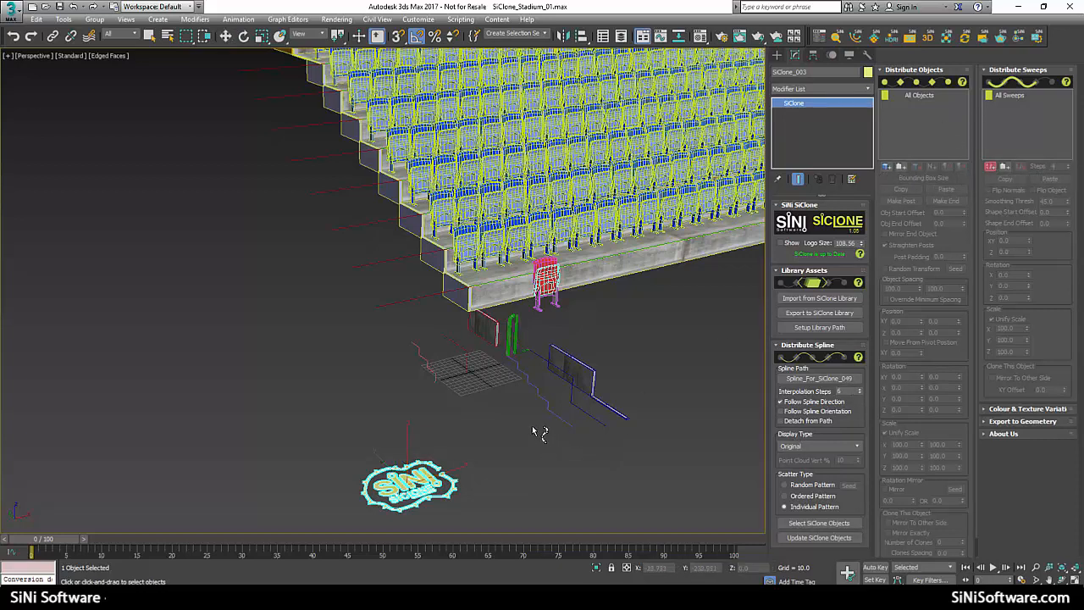
pyautogui.click(429, 365)
pyautogui.scroll(10, 423, 307)
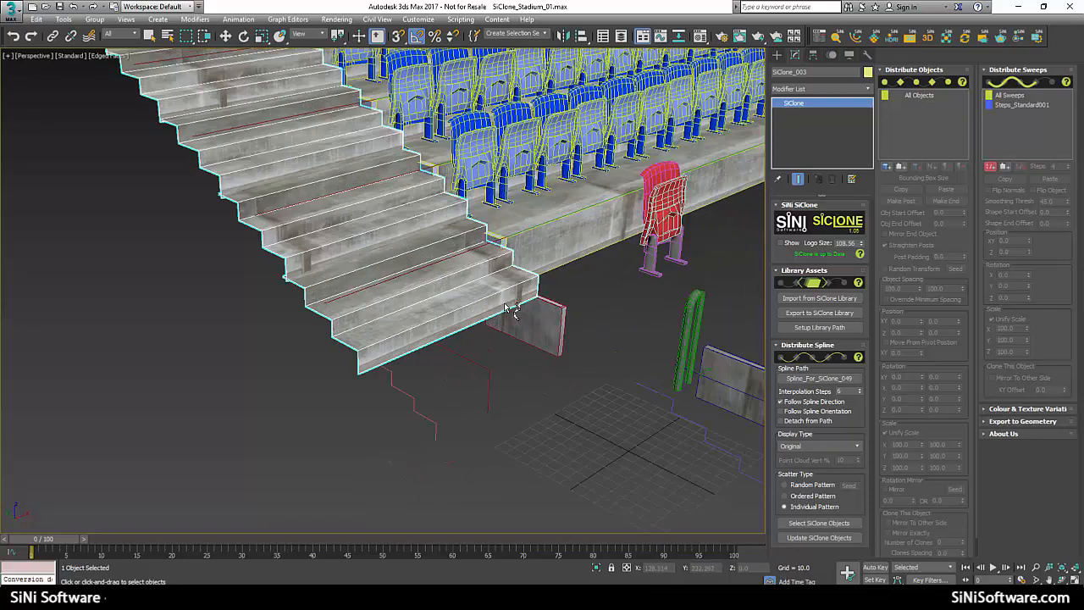
pyautogui.keyDown('alt'); pyautogui.moveTo(607, 309); pyautogui.dragTo(618, 303, button='middle'); pyautogui.keyUp('alt')
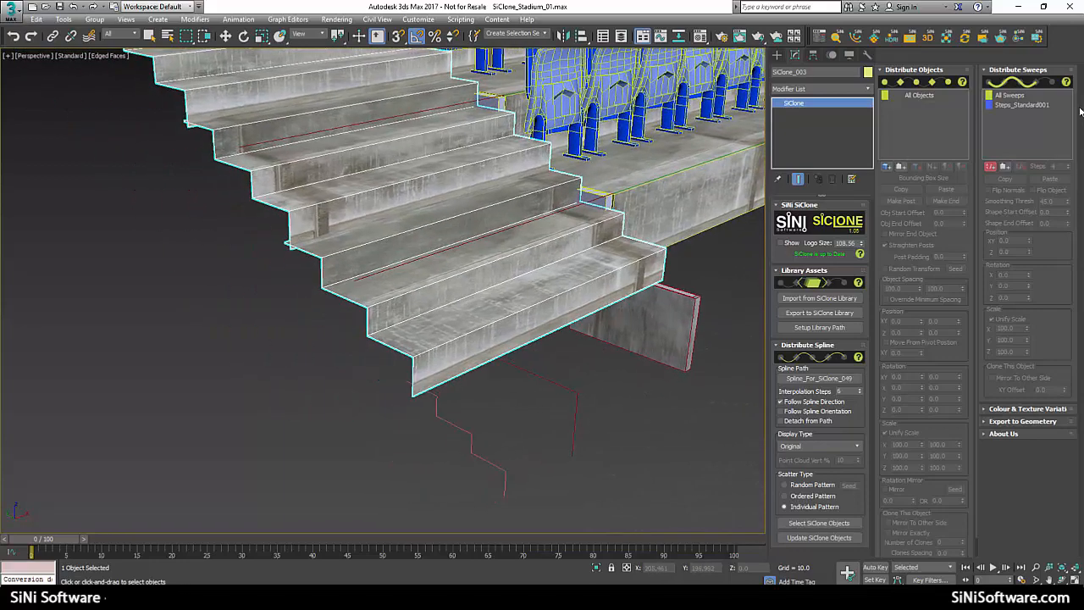
# Step: Set the Steps_Standard001 sweep's position to XY -53 and Z -9 to fit the stairs against the tiers
pyautogui.click(1024, 105)
pyautogui.moveTo(1030, 252); pyautogui.dragTo(1020, 272)
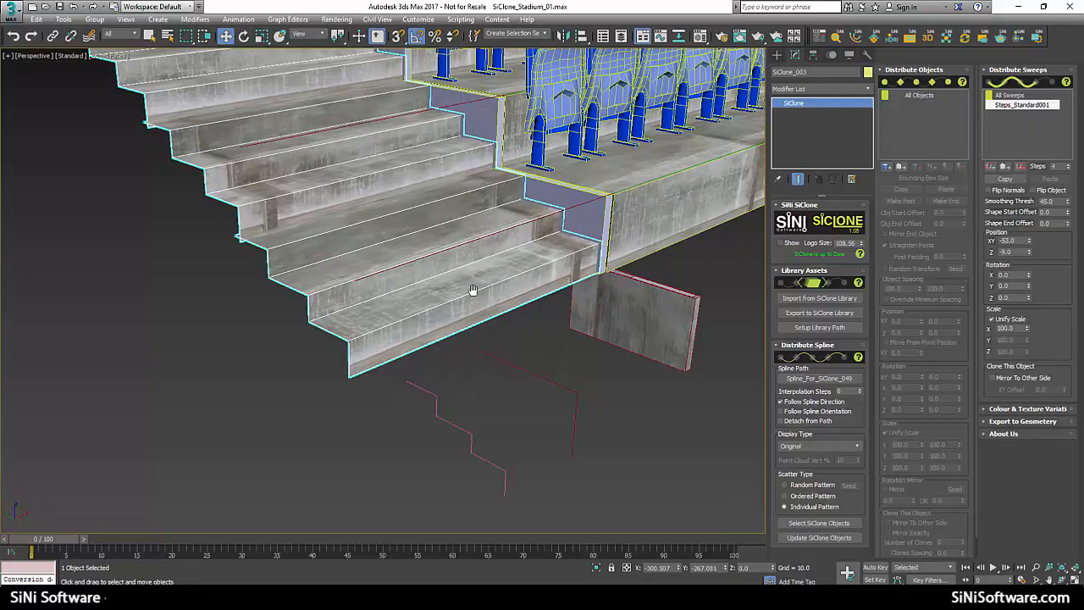
pyautogui.keyDown('alt'); pyautogui.moveTo(475, 291); pyautogui.dragTo(597, 309, button='middle'); pyautogui.keyUp('alt')
pyautogui.scroll(-5, 497, 346)
pyautogui.scroll(6, 603, 319)
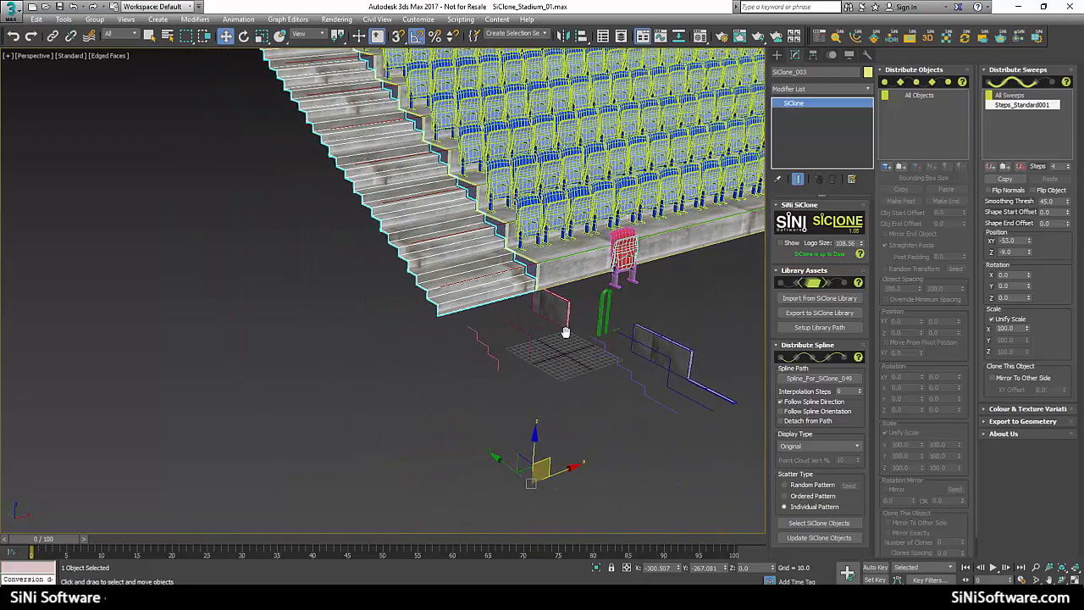
# Step: Add the Rail_End post to the stairs SiClone twice as a distribution object
pyautogui.press('q')
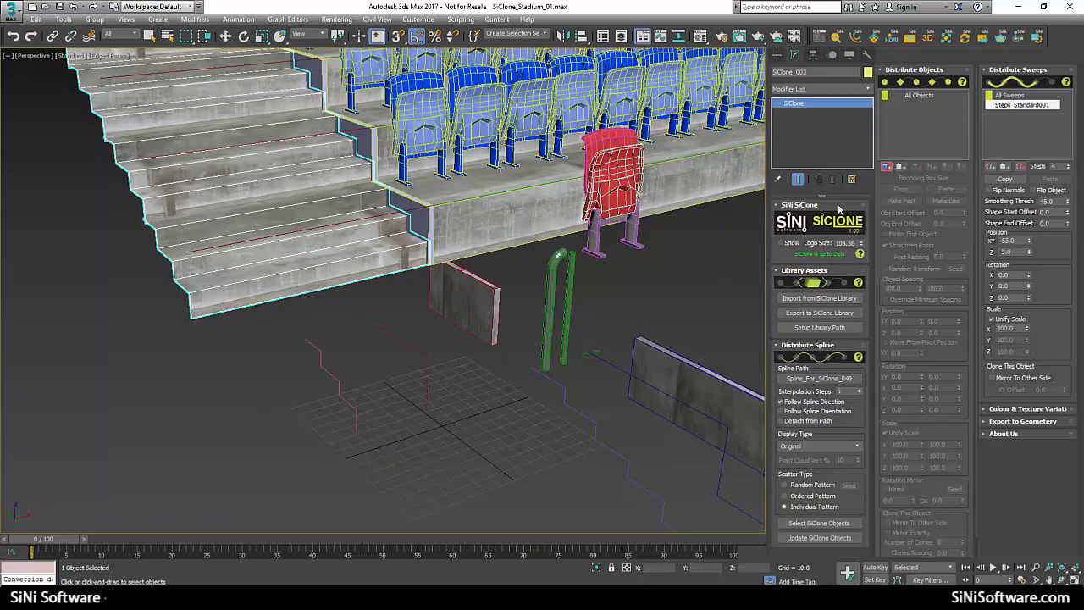
pyautogui.click(553, 301)
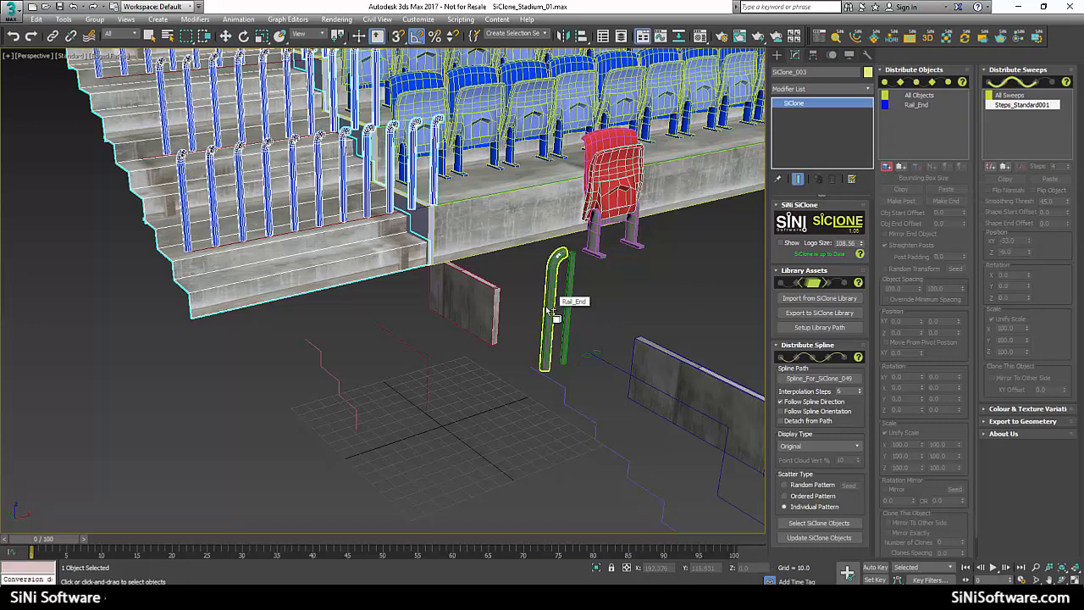
pyautogui.keyDown('alt'); pyautogui.moveTo(239, 354); pyautogui.dragTo(431, 322, button='middle'); pyautogui.keyUp('alt')
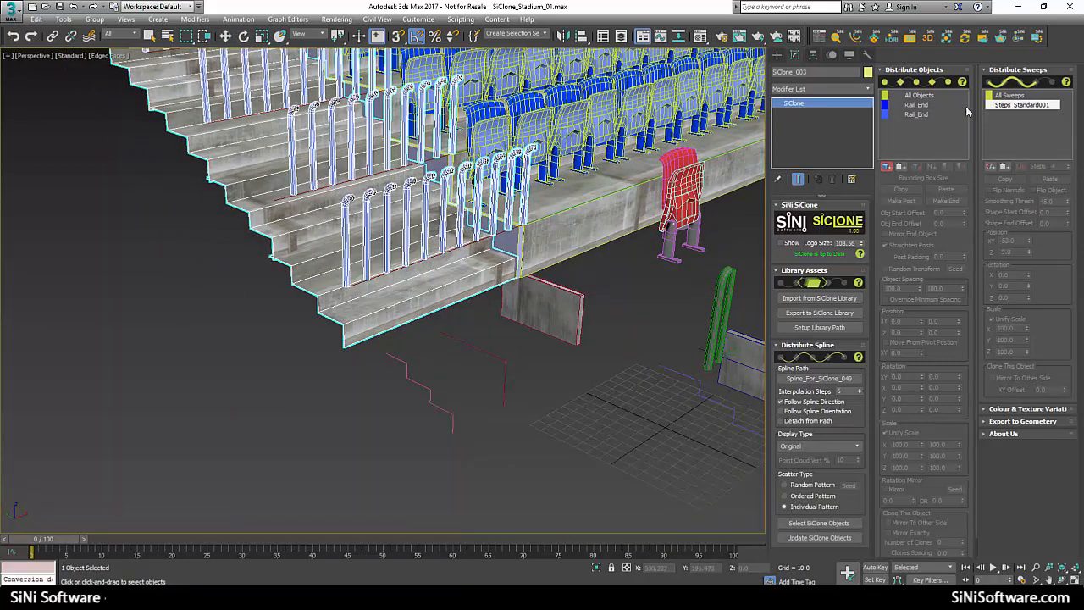
# Step: Rename the second Rail_End distribution object as Rail_End_front
pyautogui.doubleClick(918, 115)
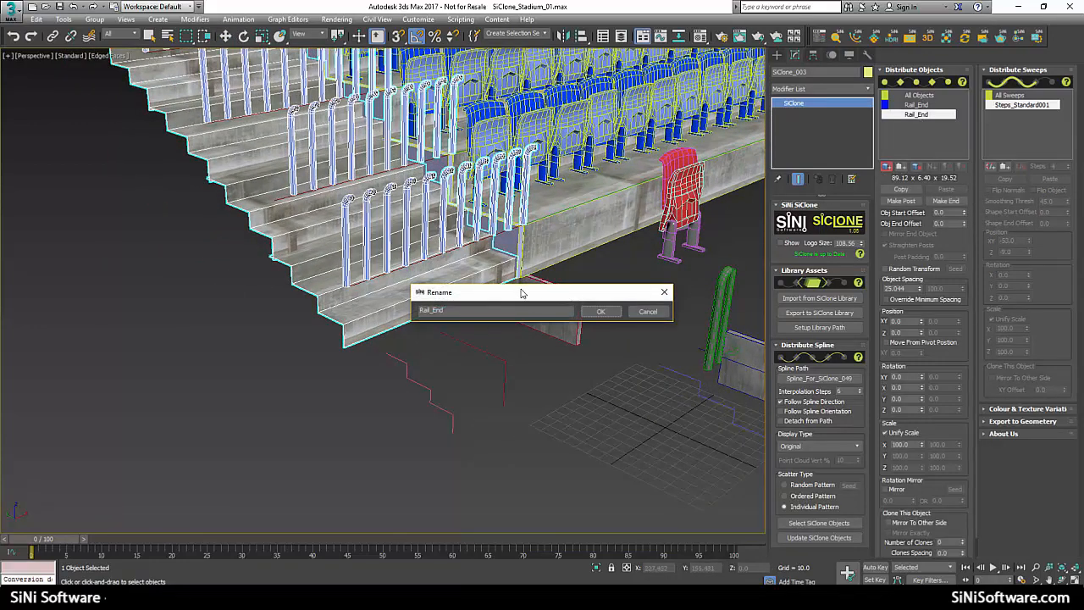
pyautogui.click(488, 310)
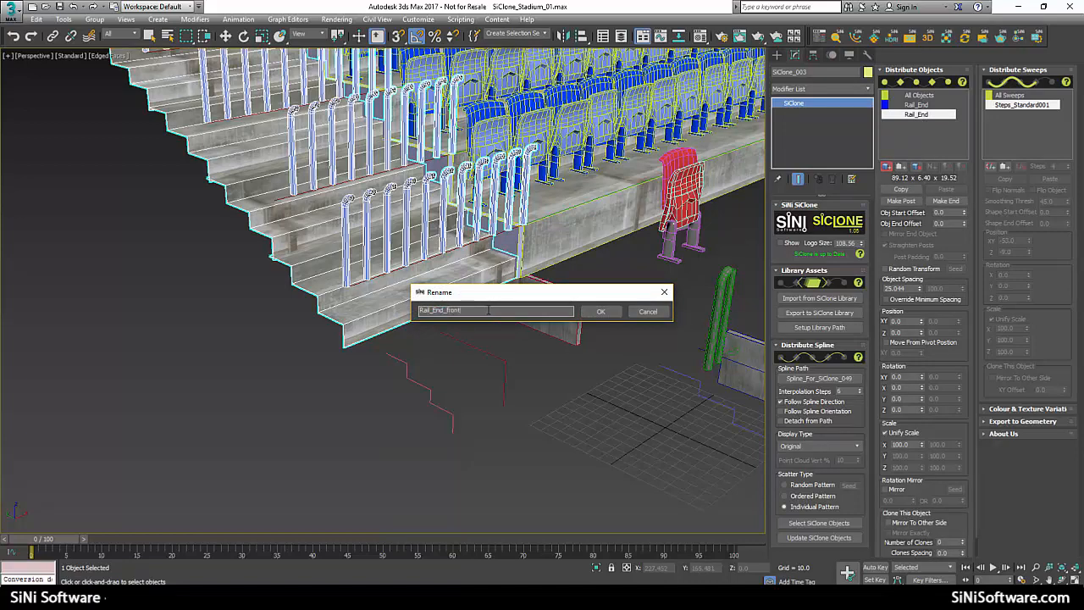
pyautogui.click(603, 312)
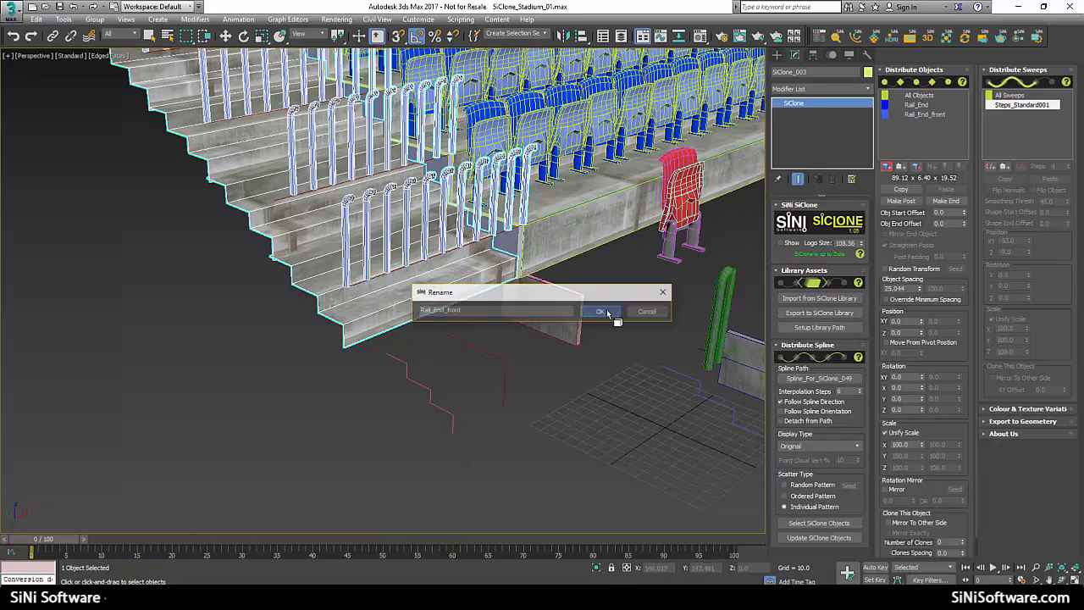
# Step: Set Rail_End_front's XY position to 26 and its Z rotation to 180
pyautogui.click(920, 114)
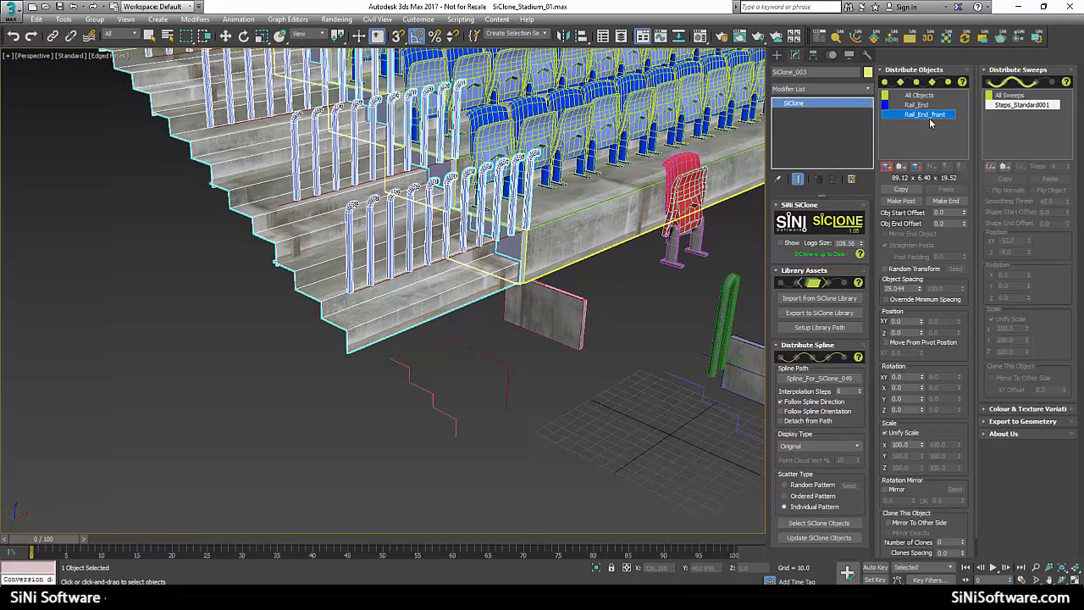
pyautogui.moveTo(922, 334); pyautogui.dragTo(922, 302)
pyautogui.rightClick(923, 333)
pyautogui.moveTo(922, 411); pyautogui.dragTo(913, 387)
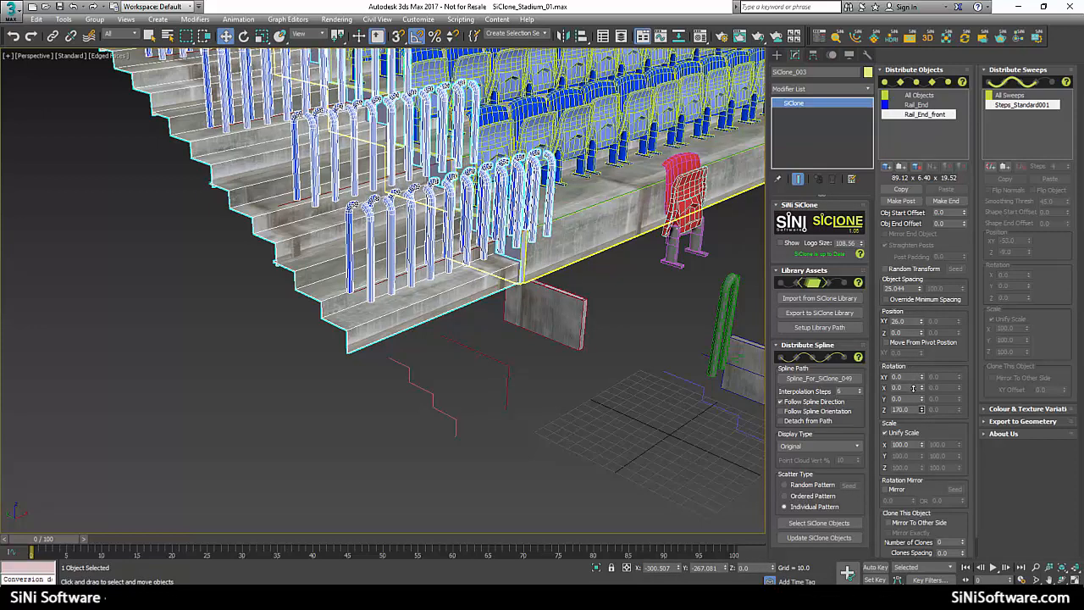
pyautogui.click(909, 411)
pyautogui.press('Return')
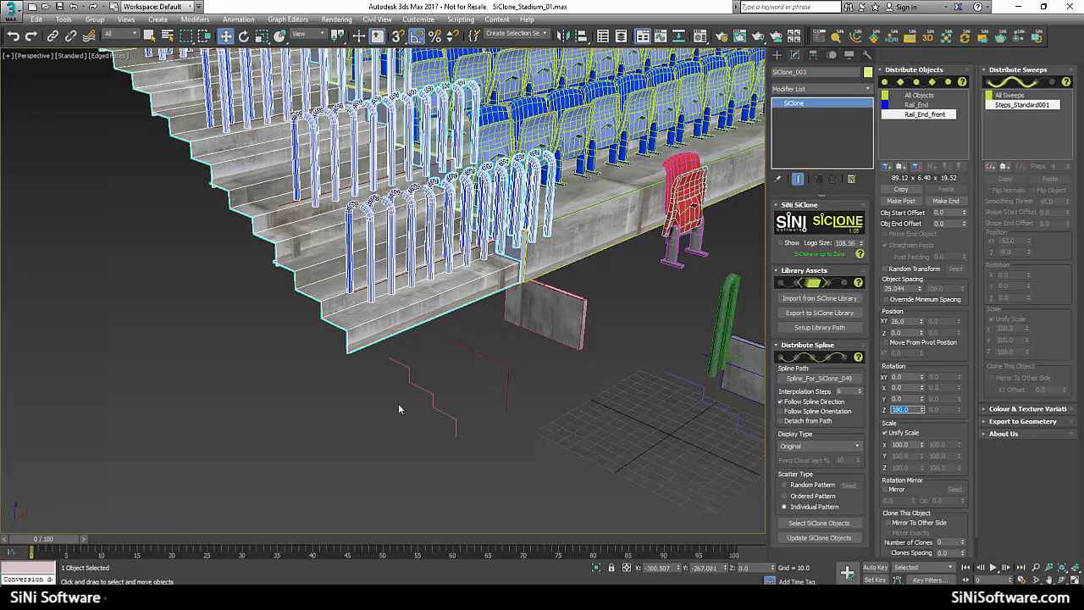
pyautogui.moveTo(330, 362); pyautogui.dragTo(349, 385, button='middle')
pyautogui.keyDown('alt'); pyautogui.moveTo(507, 387); pyautogui.dragTo(511, 378, button='middle'); pyautogui.keyUp('alt')
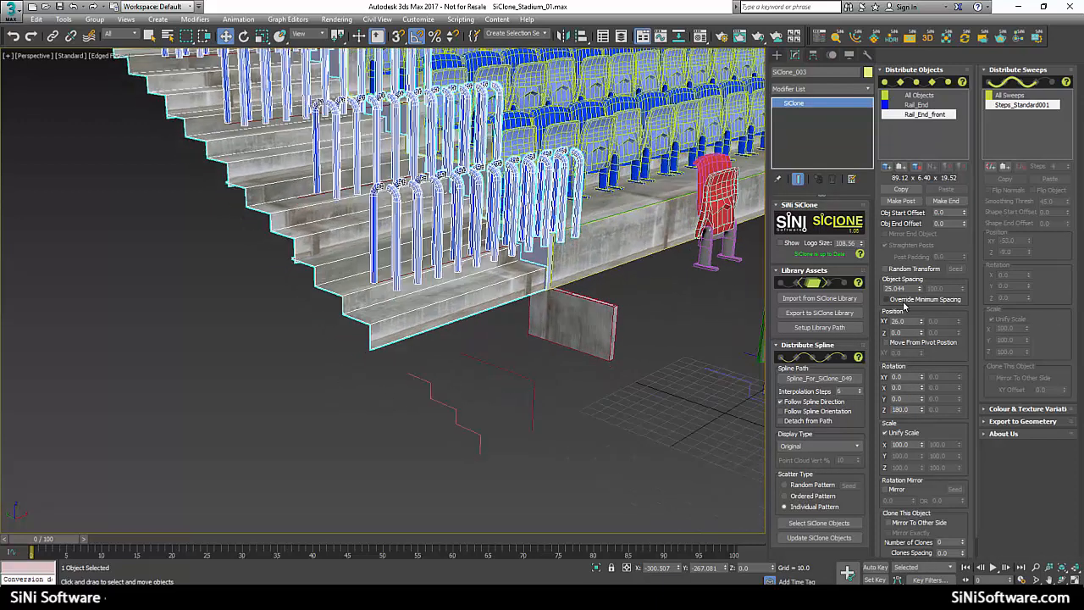
# Step: Set the object spacing of both Rail_End and Rail_End_front to 147.044
pyautogui.click(941, 95)
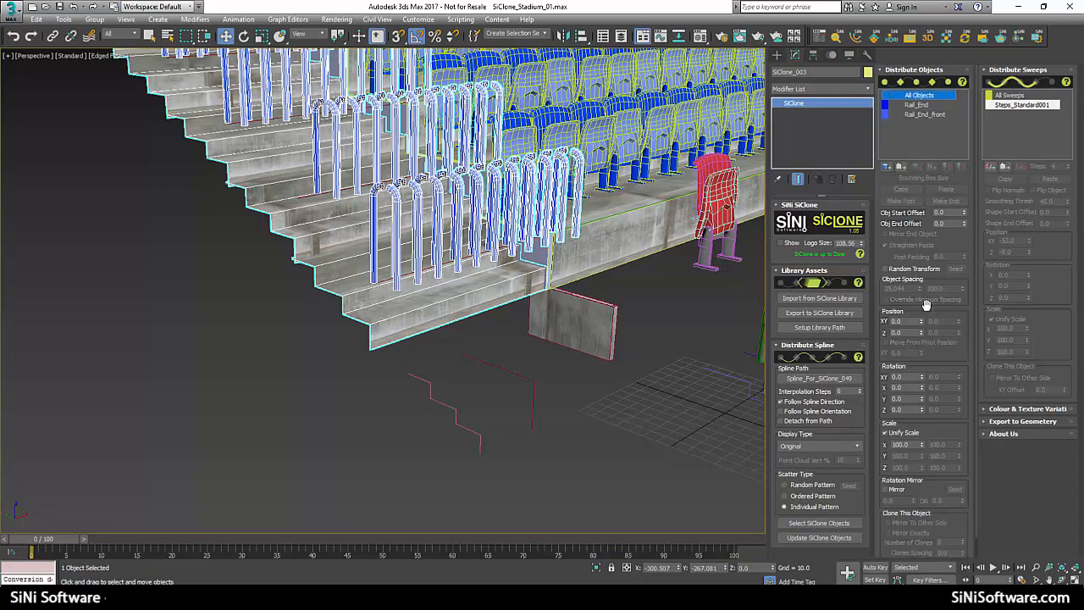
pyautogui.click(937, 104)
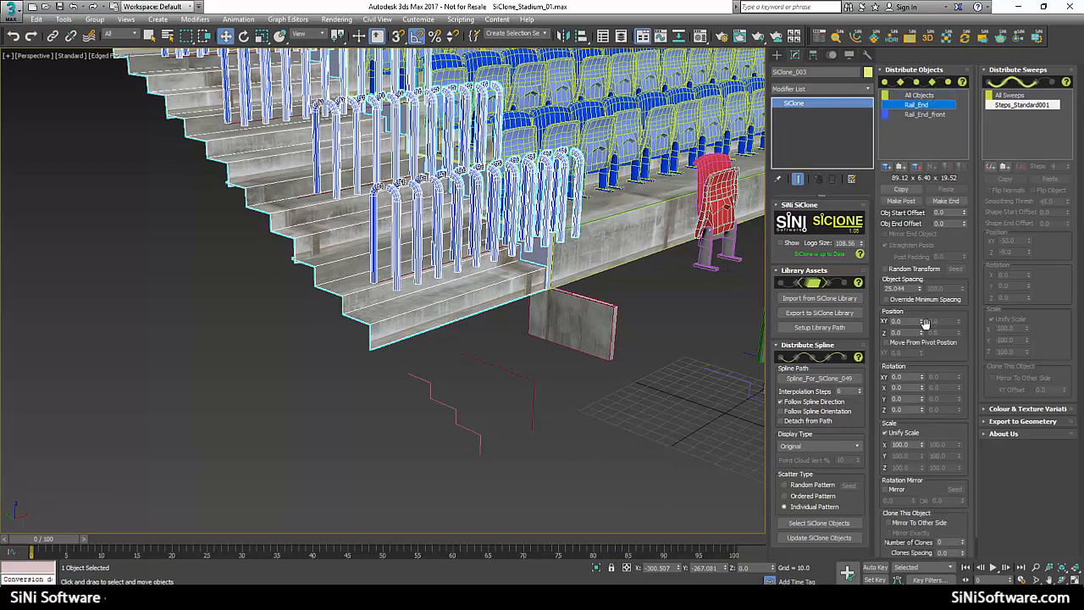
pyautogui.moveTo(920, 290); pyautogui.dragTo(917, 222)
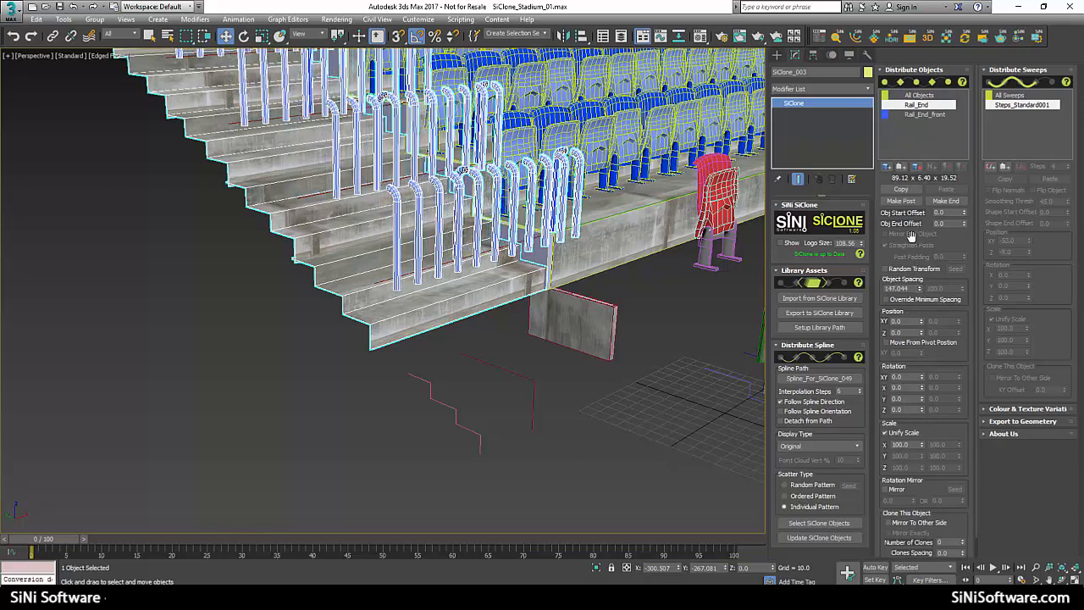
pyautogui.click(910, 289)
pyautogui.click(937, 116)
pyautogui.click(900, 289)
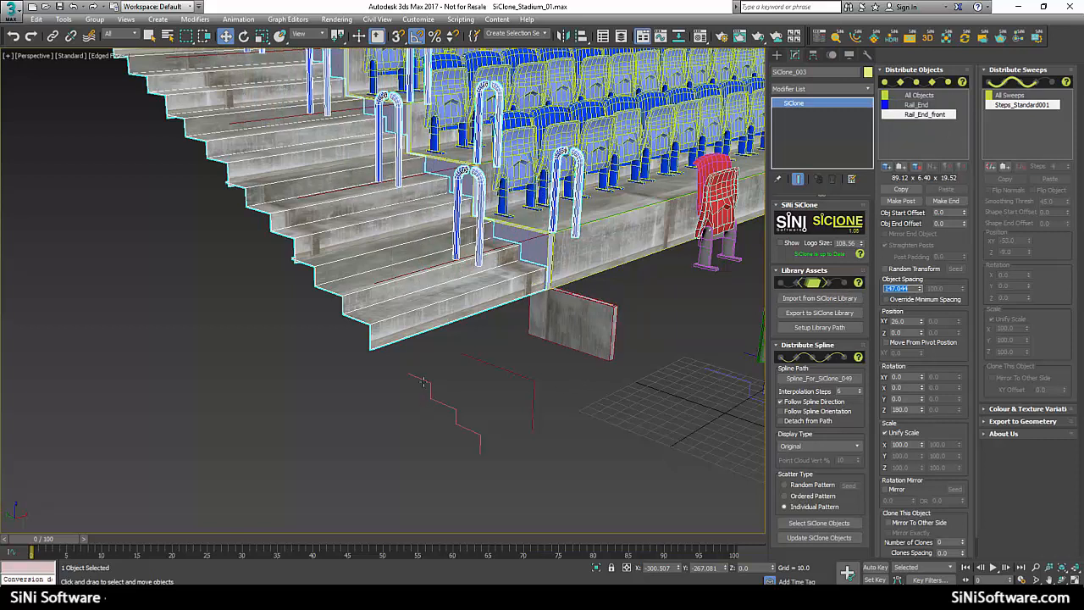
# Step: Set Rail_End_front's object start offset to 168
pyautogui.keyDown('alt'); pyautogui.moveTo(445, 355); pyautogui.dragTo(450, 355, button='middle'); pyautogui.keyUp('alt')
pyautogui.scroll(4, 451, 357)
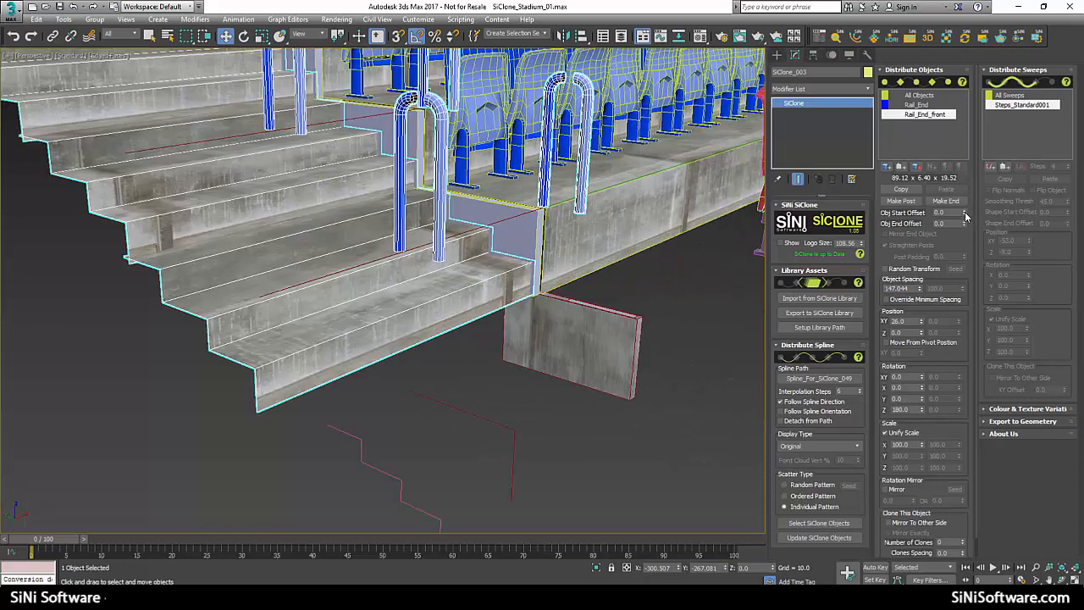
pyautogui.moveTo(961, 191); pyautogui.dragTo(942, 115)
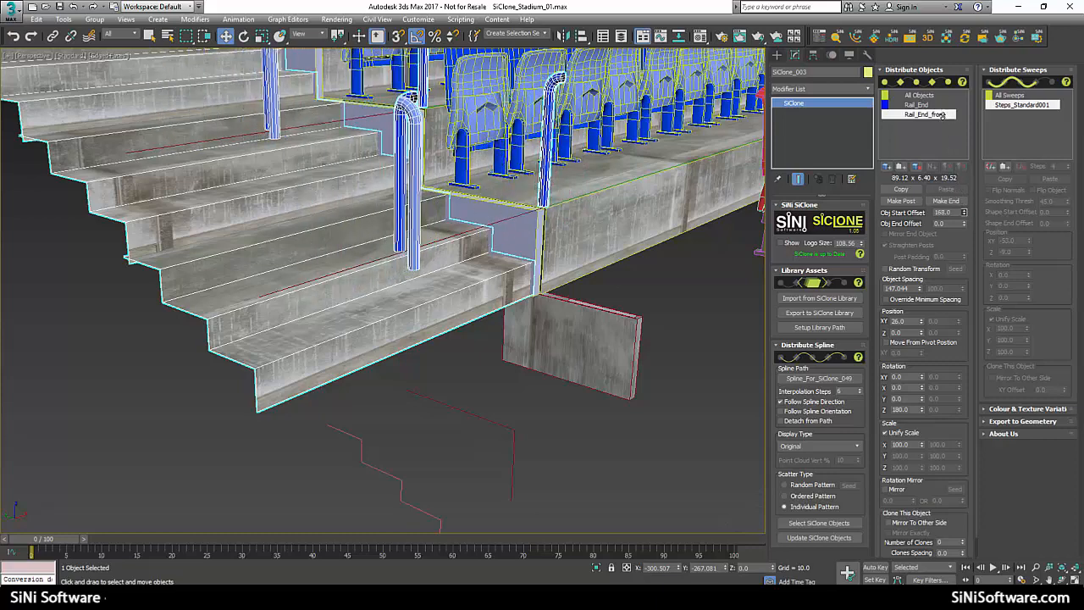
pyautogui.click(946, 223)
pyautogui.click(955, 214)
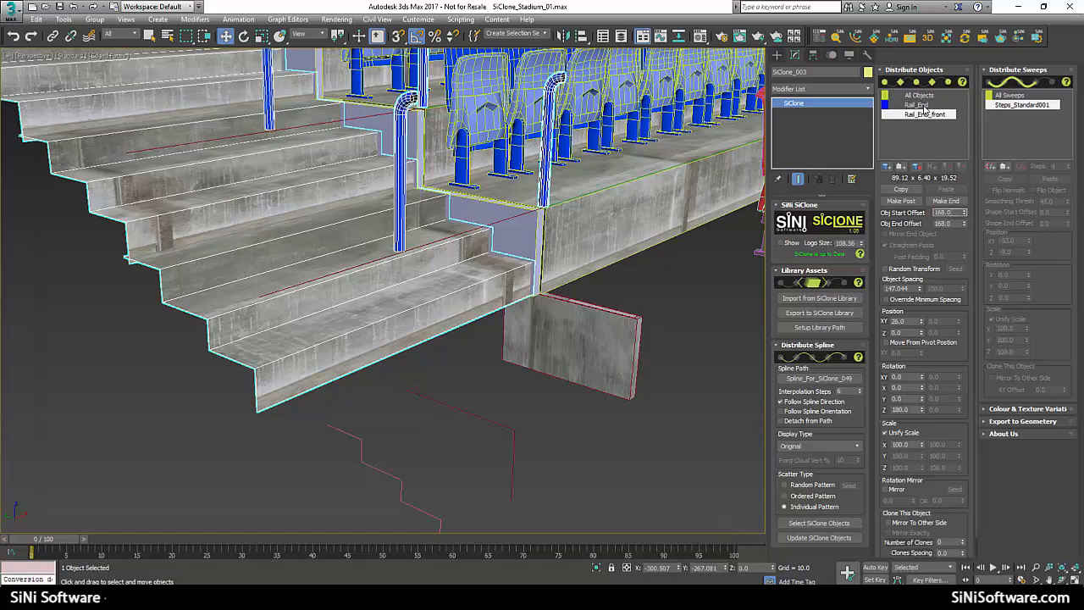
pyautogui.rightClick(965, 225)
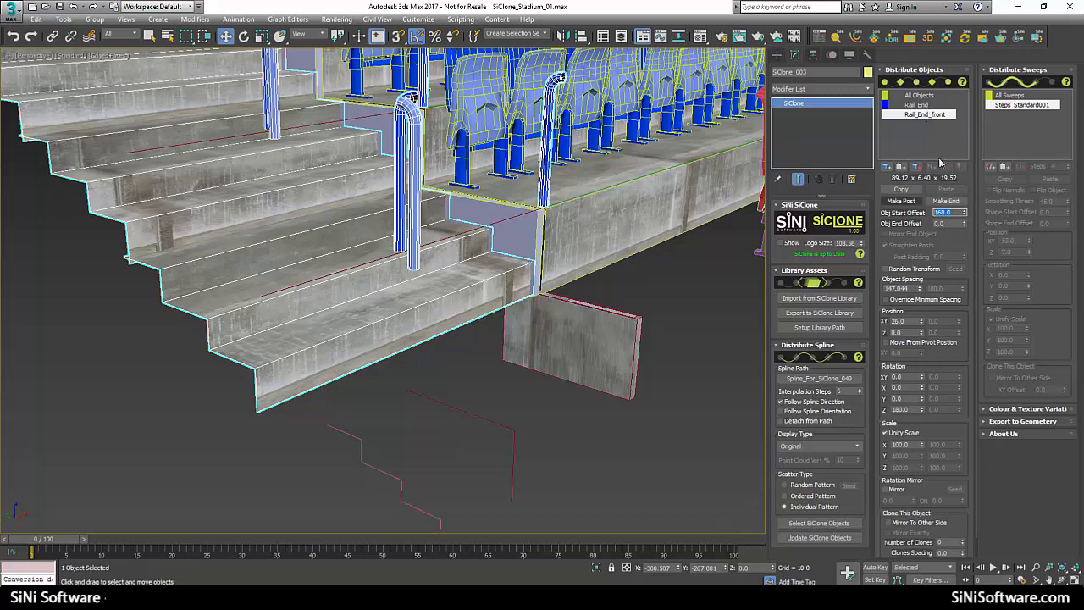
# Step: Set the object start offset of the Rail_End distribution object to 168
pyautogui.click(925, 105)
pyautogui.click(946, 213)
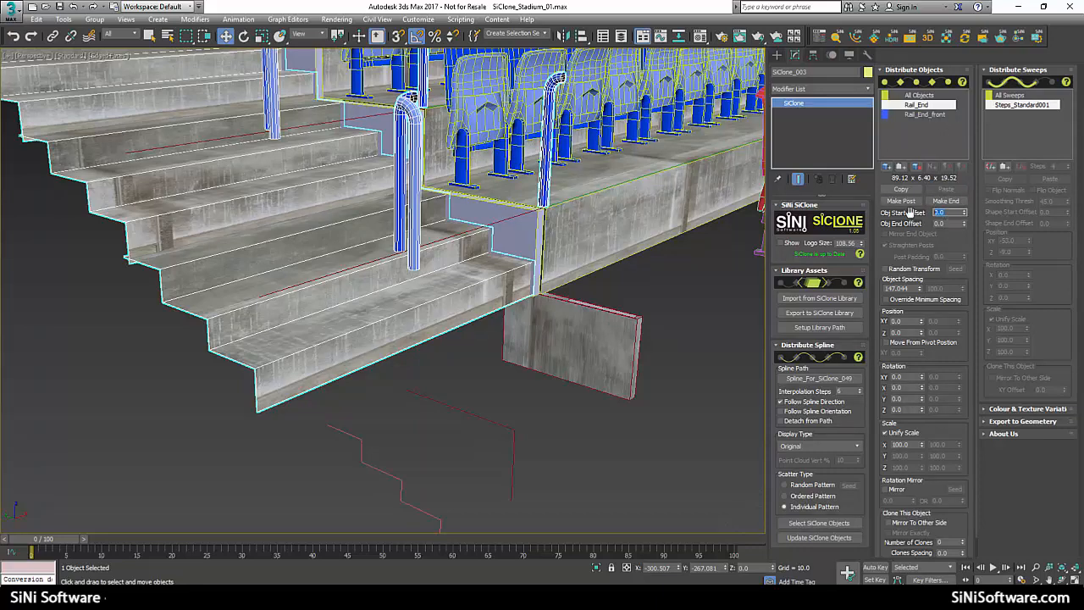
pyautogui.press('Return')
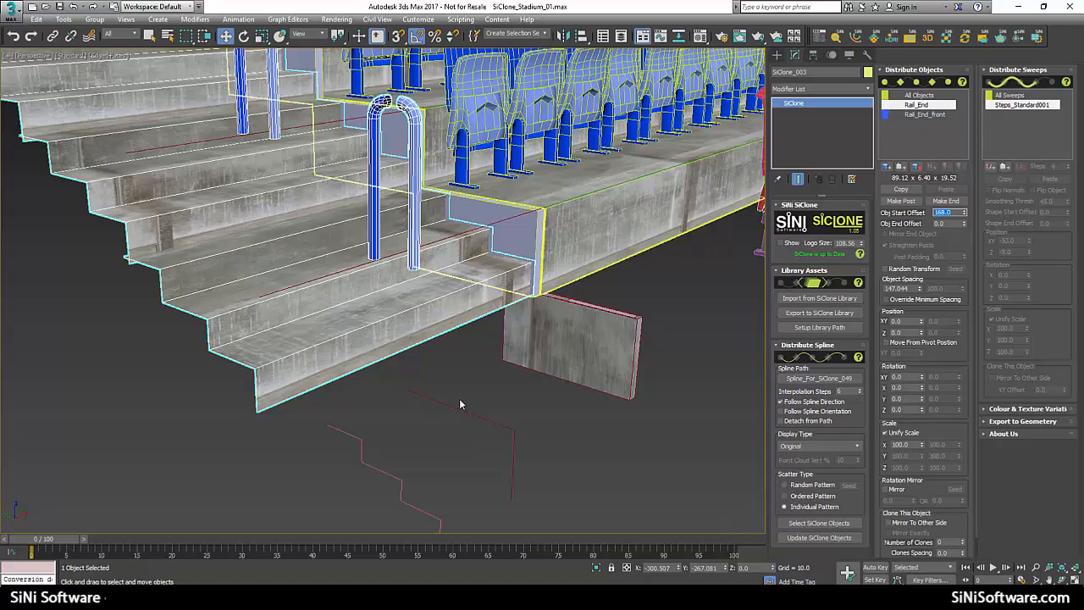
pyautogui.scroll(-3, 380, 453)
pyautogui.keyDown('alt'); pyautogui.moveTo(380, 445); pyautogui.dragTo(454, 339, button='middle'); pyautogui.keyUp('alt')
pyautogui.scroll(2, 364, 453)
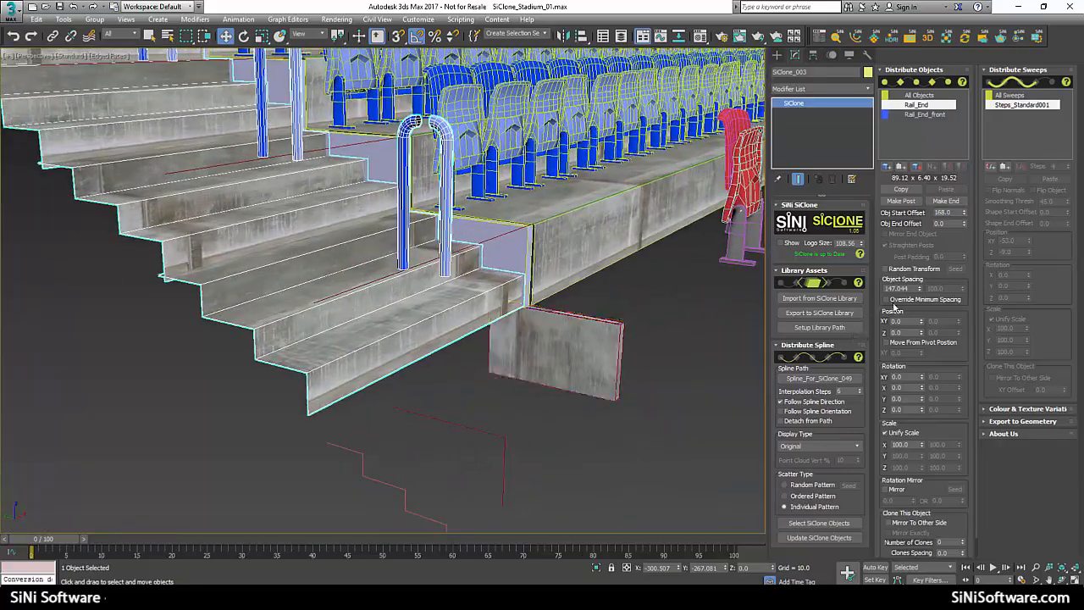
# Step: Set Rail_End_front's XY position to -14, its Z position to -46 and its object start offset to 130
pyautogui.click(923, 115)
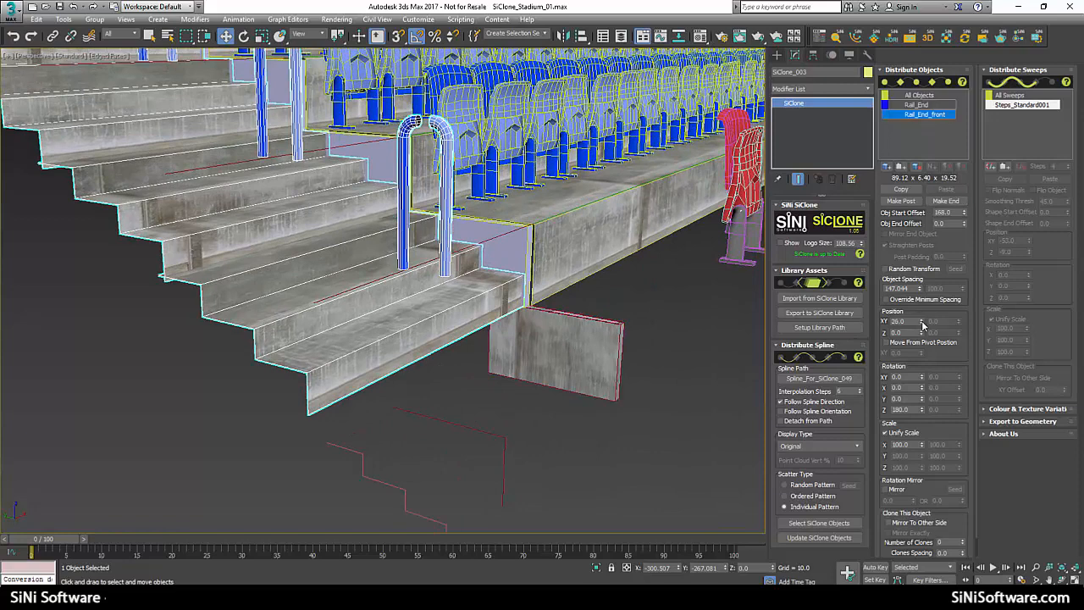
pyautogui.moveTo(922, 333)
pyautogui.mouseDown()
pyautogui.moveTo(920, 346)
pyautogui.moveTo(920, 318)
pyautogui.mouseUp()
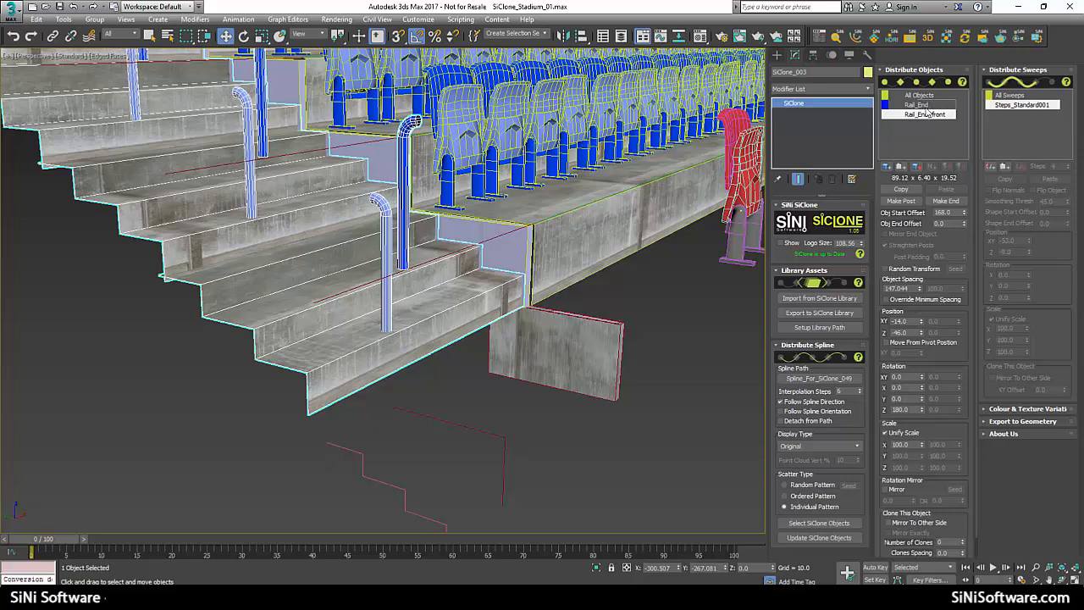
pyautogui.click(923, 105)
pyautogui.click(924, 114)
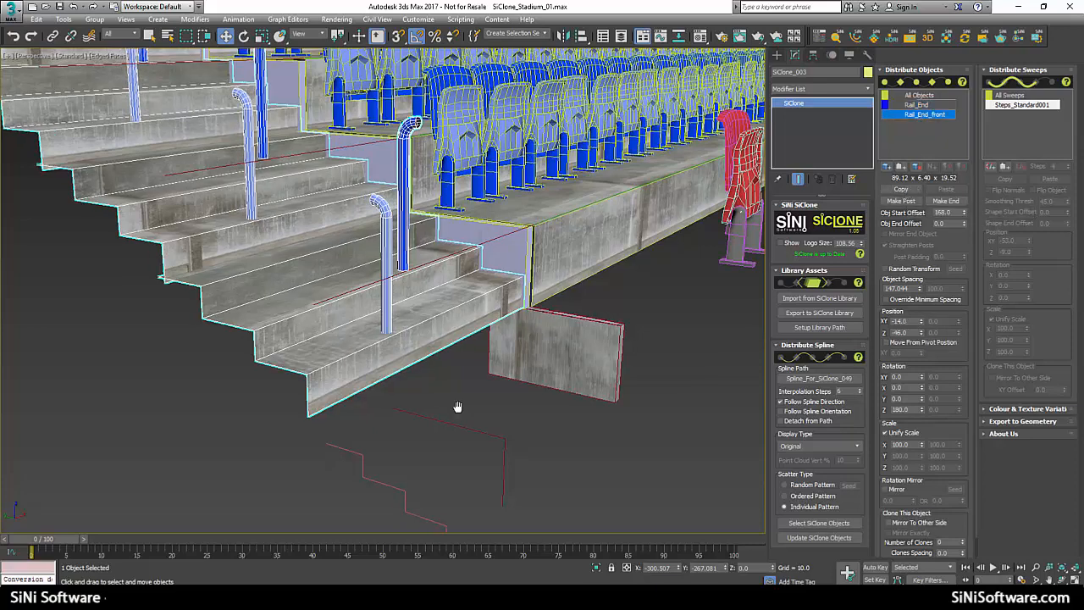
pyautogui.keyDown('alt'); pyautogui.moveTo(458, 408); pyautogui.dragTo(388, 320, button='middle'); pyautogui.keyUp('alt')
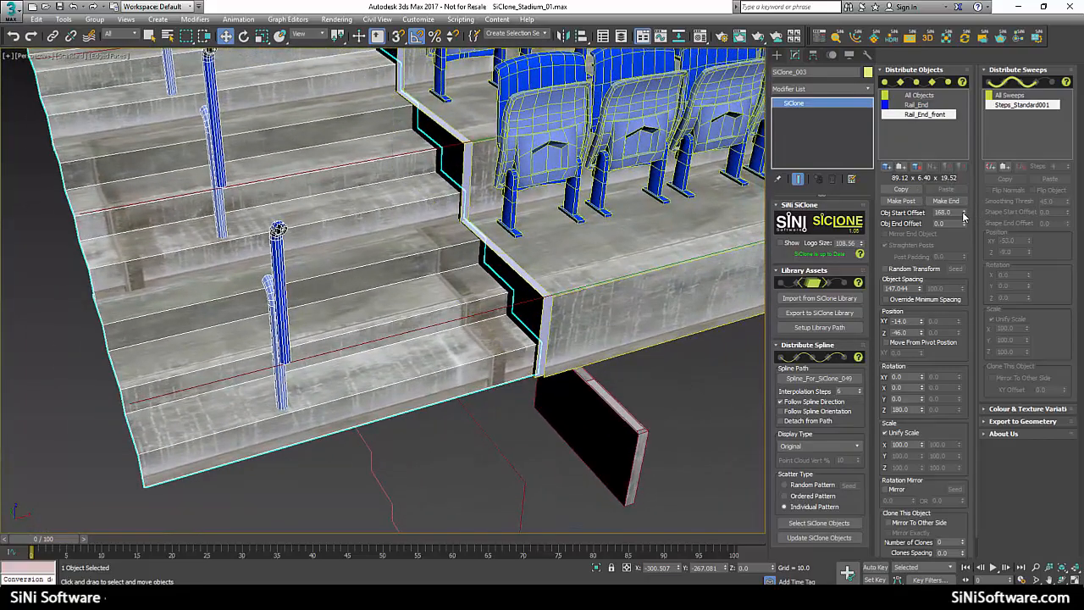
pyautogui.moveTo(963, 216)
pyautogui.mouseDown()
pyautogui.moveTo(963, 242)
pyautogui.moveTo(955, 228)
pyautogui.mouseUp()
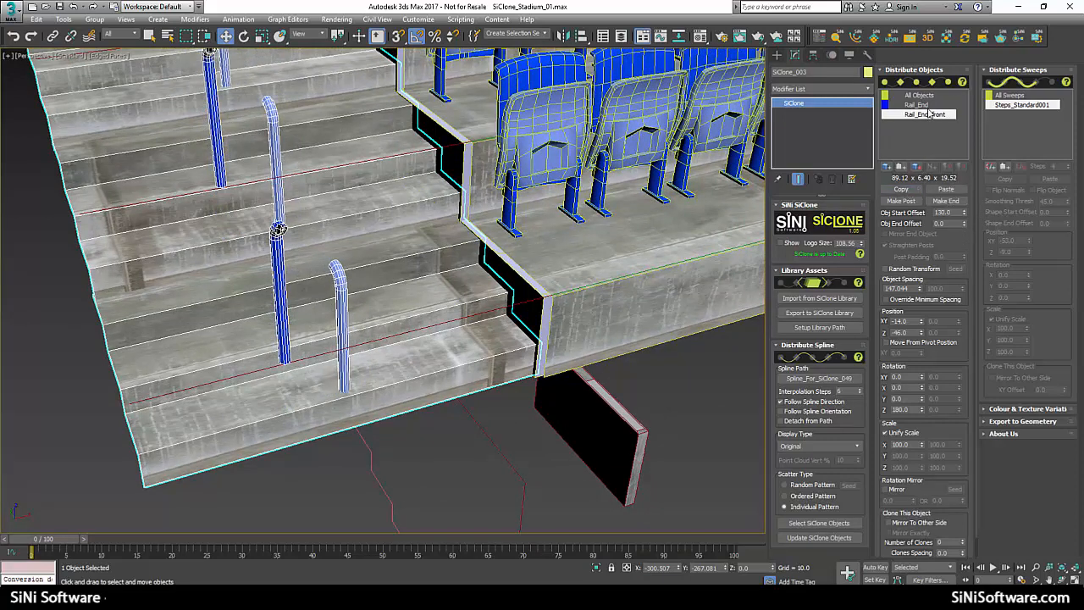
# Step: Paste Rail_End_front's settings onto Rail_End, with Z rotation reset to 0 and XY position set to -28
pyautogui.click(931, 105)
pyautogui.click(934, 191)
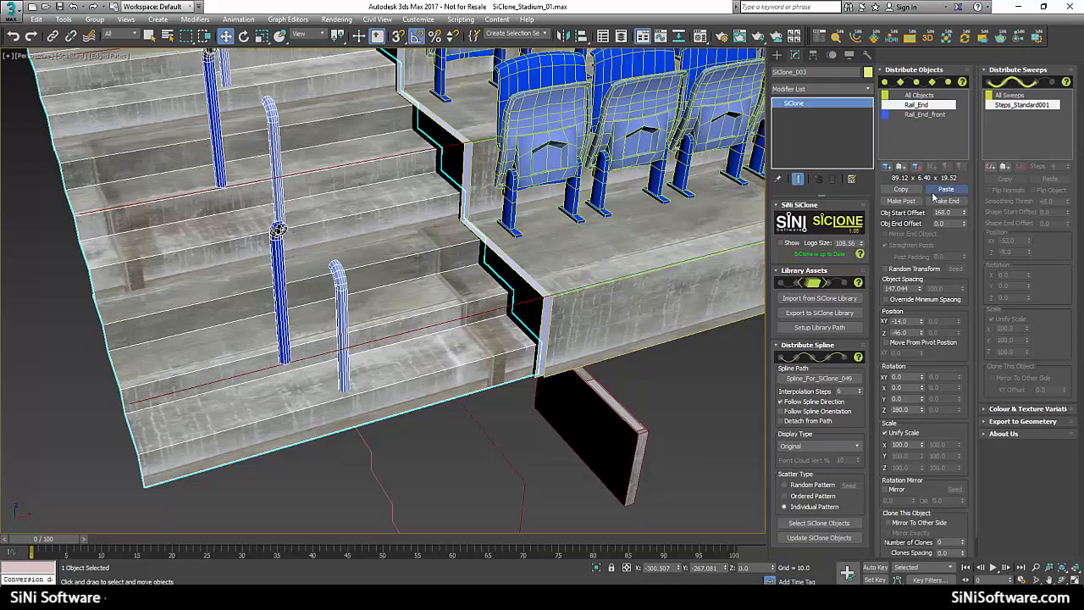
pyautogui.rightClick(922, 411)
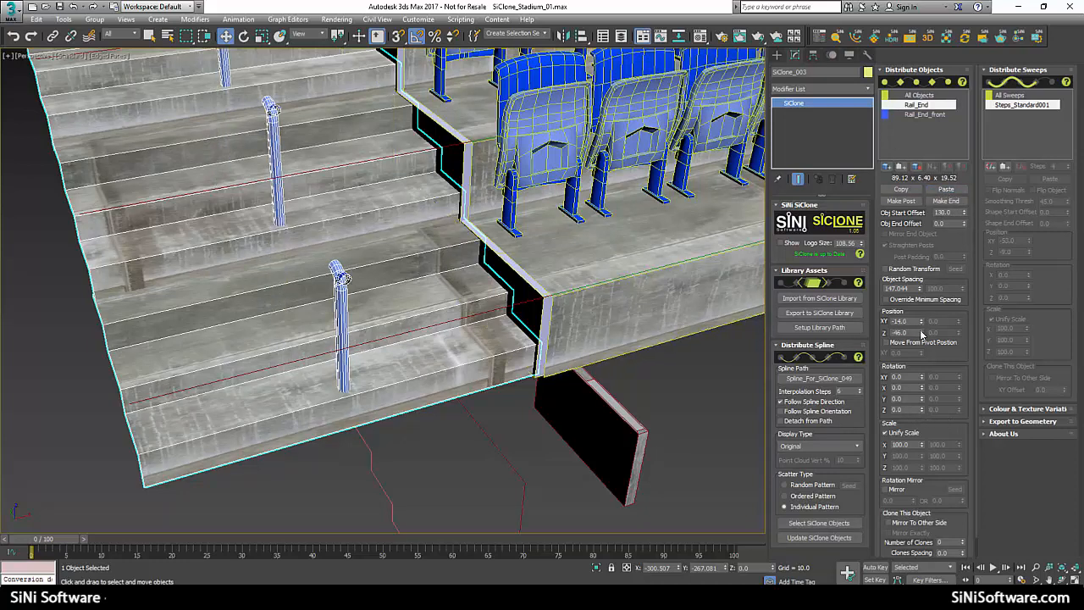
pyautogui.moveTo(922, 327); pyautogui.dragTo(920, 330)
# Step: Examine the paired handrail posts along the whole aisle staircase from several angles
pyautogui.scroll(-3, 331, 380)
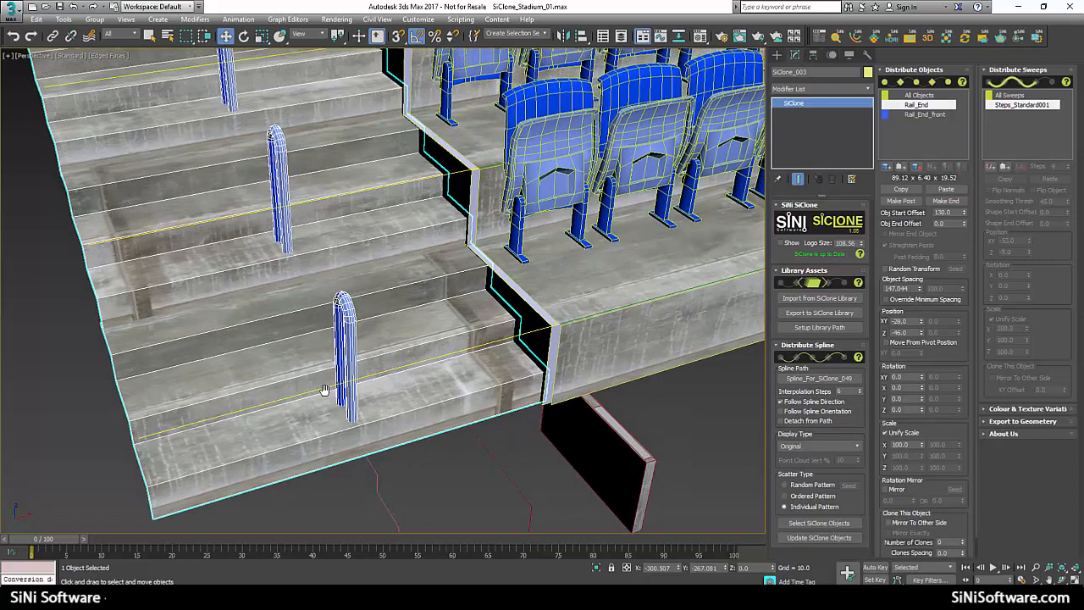
pyautogui.keyDown('alt'); pyautogui.moveTo(334, 382); pyautogui.dragTo(284, 386, button='middle'); pyautogui.keyUp('alt')
pyautogui.scroll(5, 298, 381)
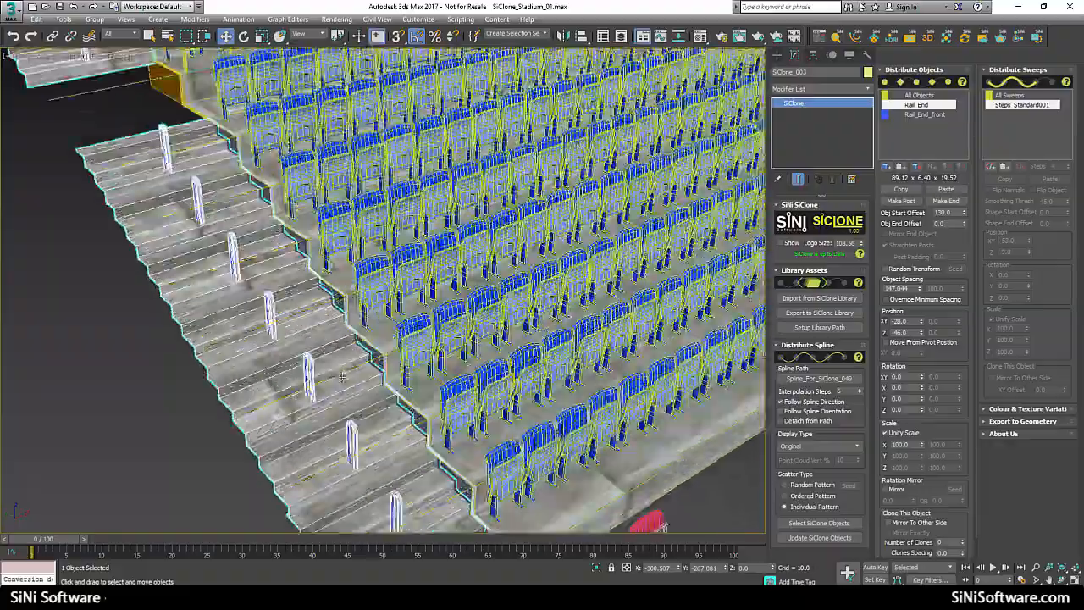
pyautogui.keyDown('alt'); pyautogui.moveTo(389, 432); pyautogui.dragTo(376, 309, button='middle'); pyautogui.keyUp('alt')
pyautogui.scroll(-5, 376, 309)
pyautogui.scroll(4, 394, 422)
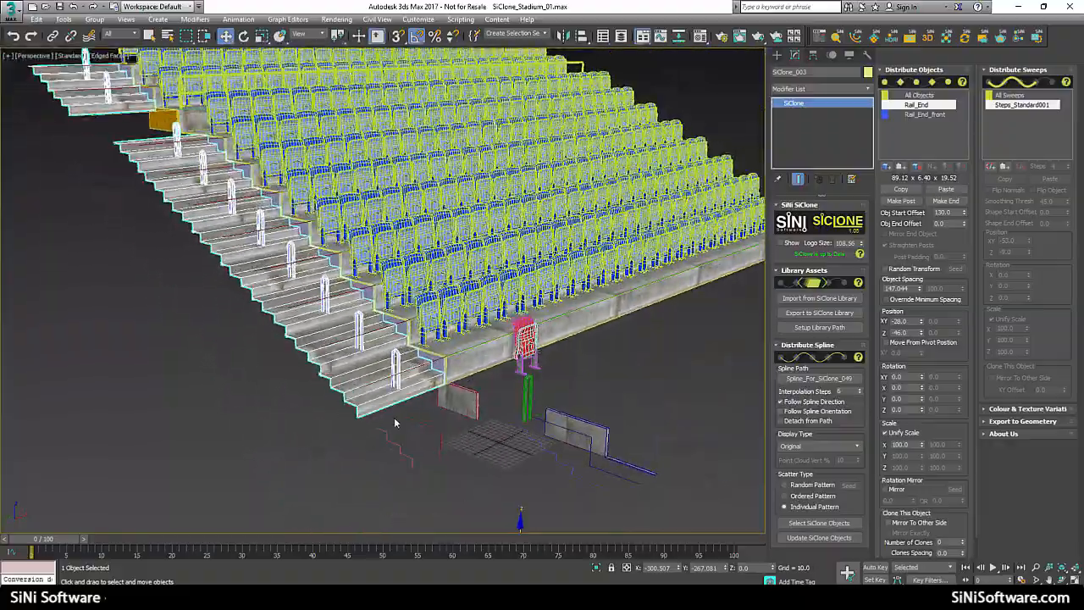
pyautogui.keyDown('alt'); pyautogui.moveTo(248, 364); pyautogui.dragTo(282, 367, button='middle'); pyautogui.keyUp('alt')
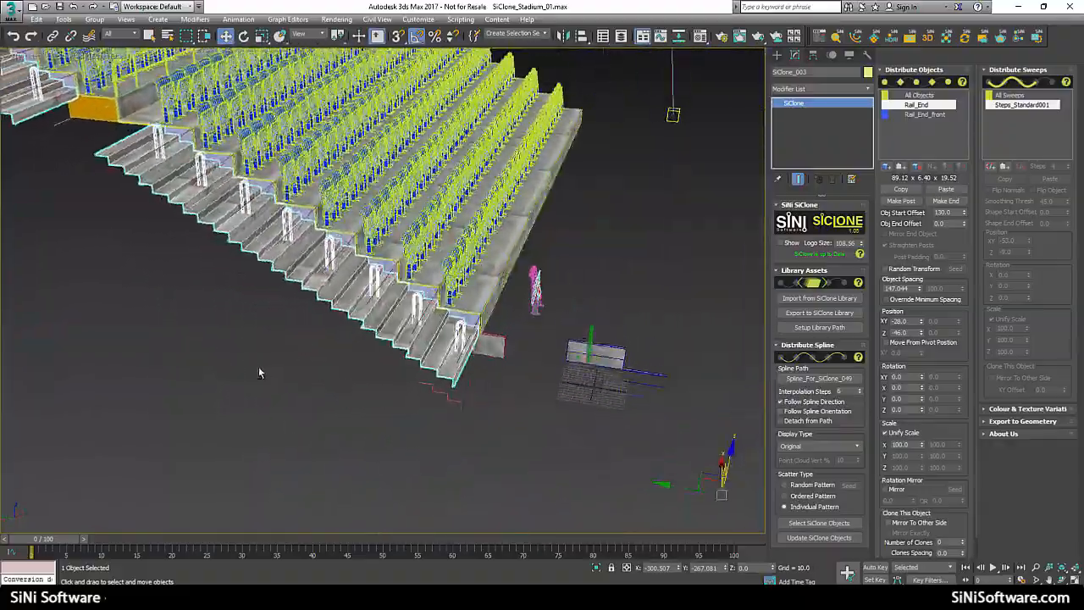
pyautogui.scroll(3, 258, 367)
pyautogui.keyDown('alt'); pyautogui.moveTo(513, 475); pyautogui.dragTo(495, 431, button='middle'); pyautogui.keyUp('alt')
# Step: Create a new SiClone object on the ground in front of the stand
pyautogui.click(493, 427)
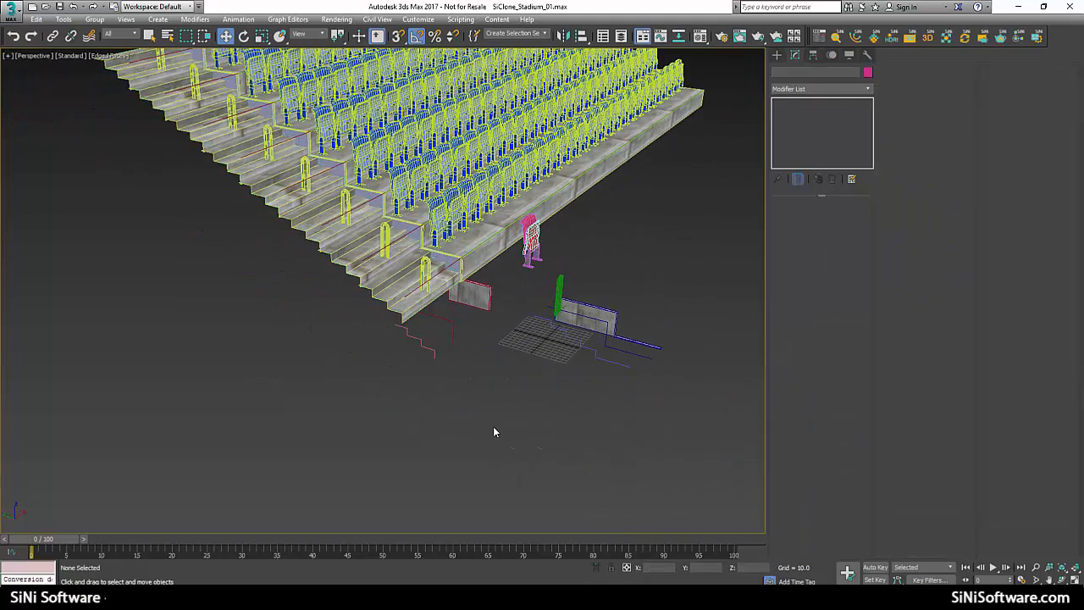
pyautogui.press('x')
pyautogui.click(465, 438)
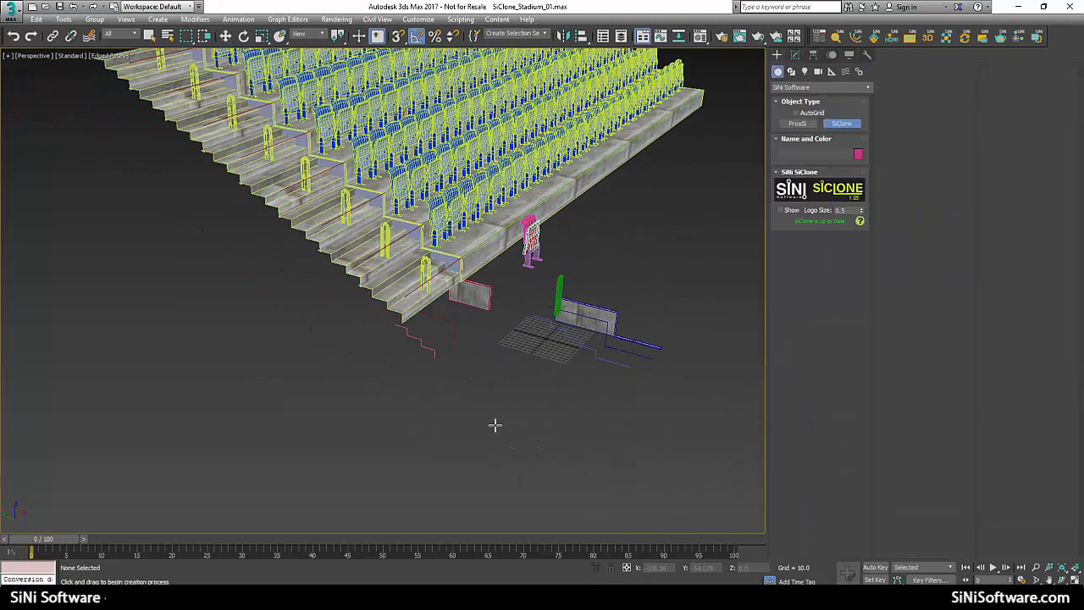
pyautogui.moveTo(497, 426); pyautogui.dragTo(536, 430)
pyautogui.scroll(-10, 484, 475)
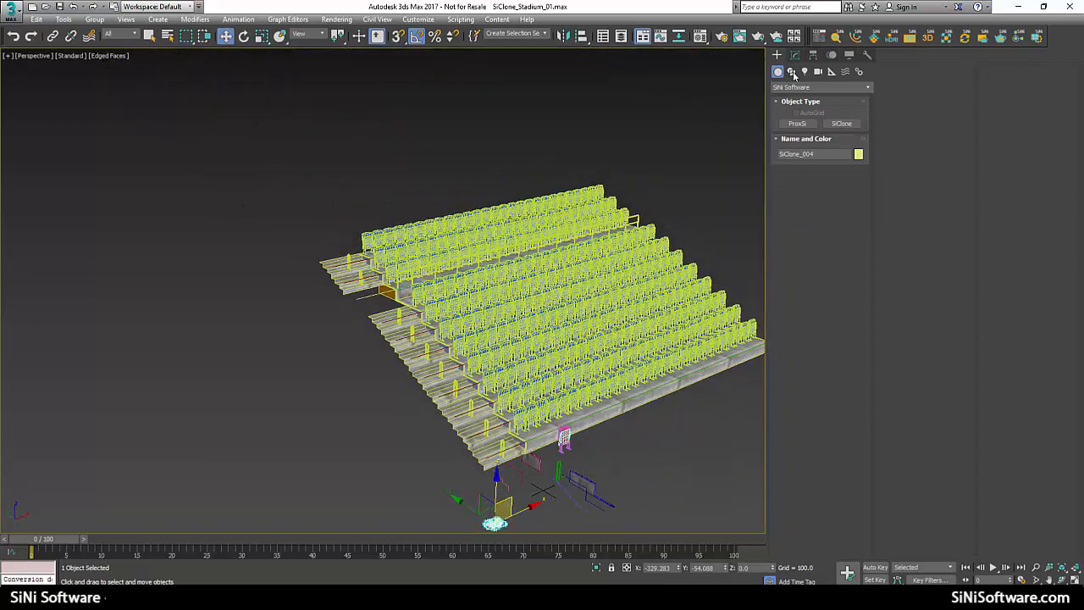
# Step: Assign the spline at the walkway gap in the aisle staircase as the new SiClone's spline path
pyautogui.click(791, 72)
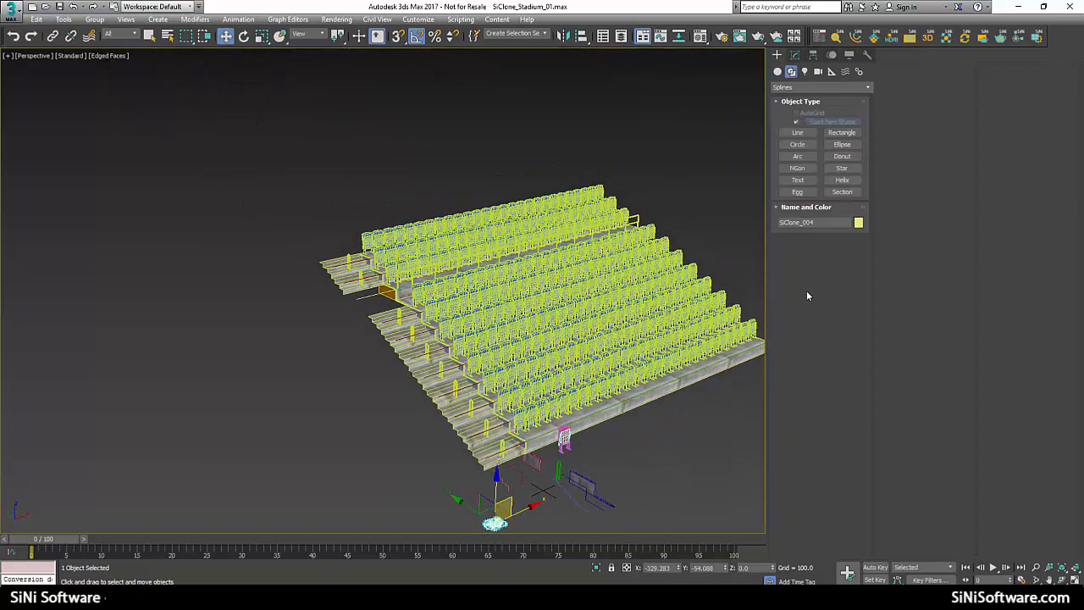
pyautogui.click(795, 54)
pyautogui.click(802, 379)
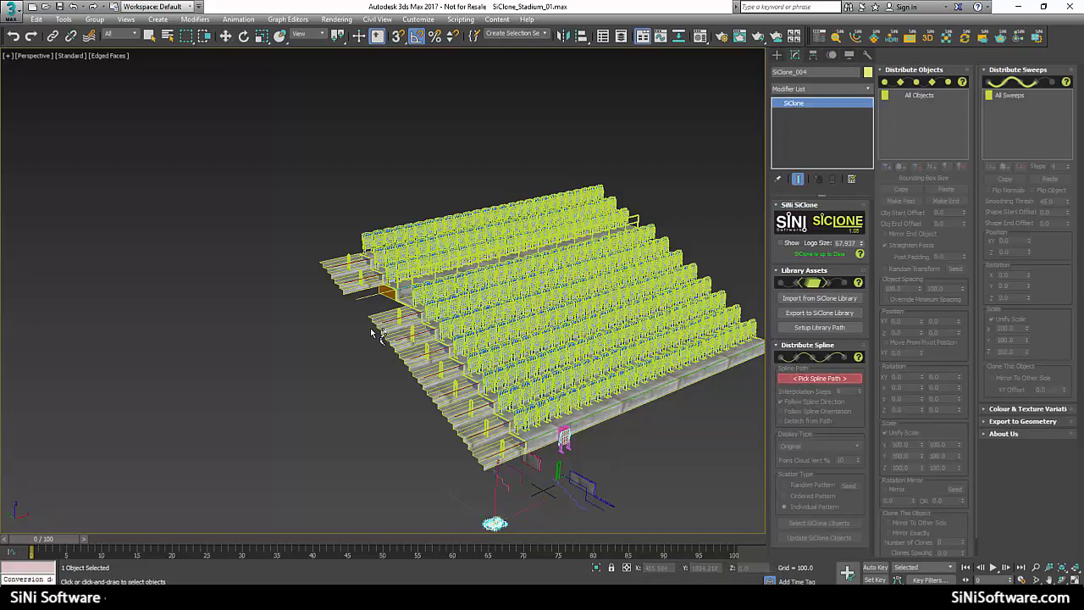
pyautogui.click(374, 298)
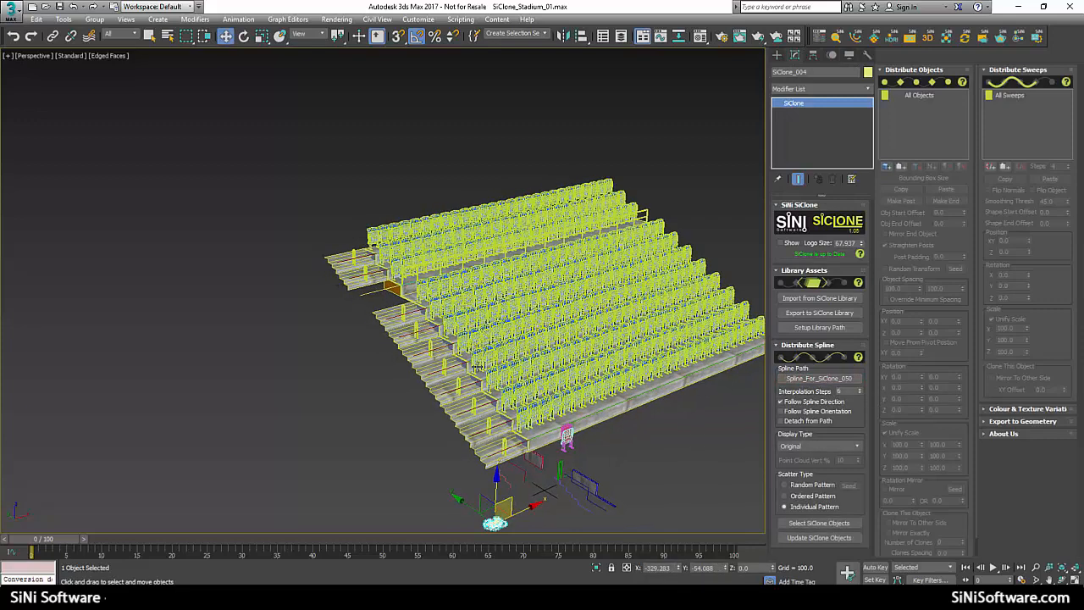
# Step: Add the Steps_walk profile as a sweep shape of the new SiClone
pyautogui.click(991, 166)
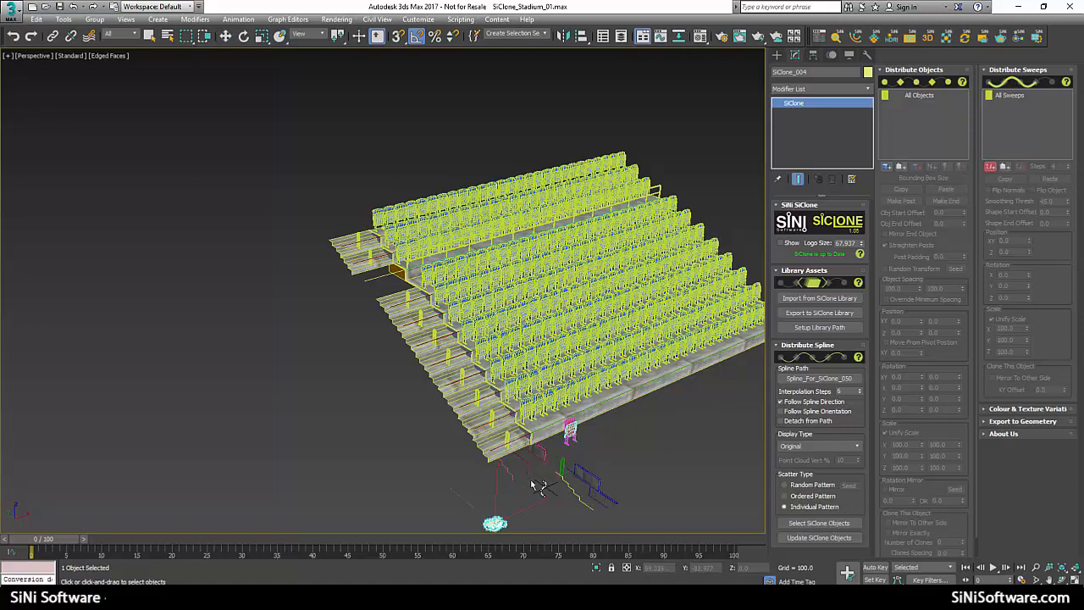
pyautogui.click(532, 484)
pyautogui.keyDown('alt'); pyautogui.moveTo(327, 327); pyautogui.dragTo(401, 296, button='middle'); pyautogui.keyUp('alt')
pyautogui.click(991, 166)
pyautogui.scroll(8, 402, 296)
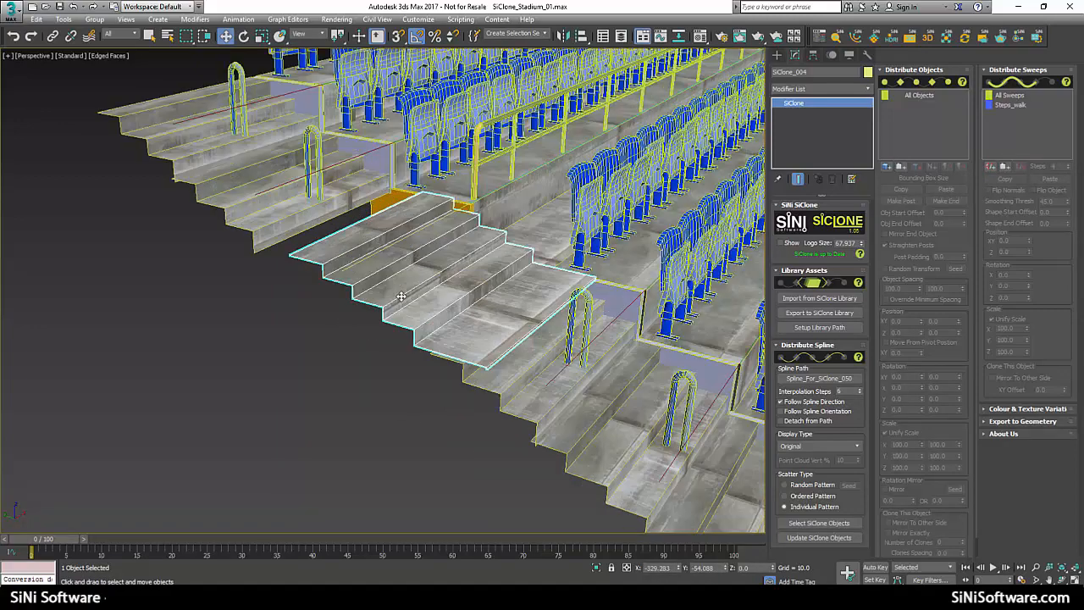
pyautogui.scroll(4, 404, 298)
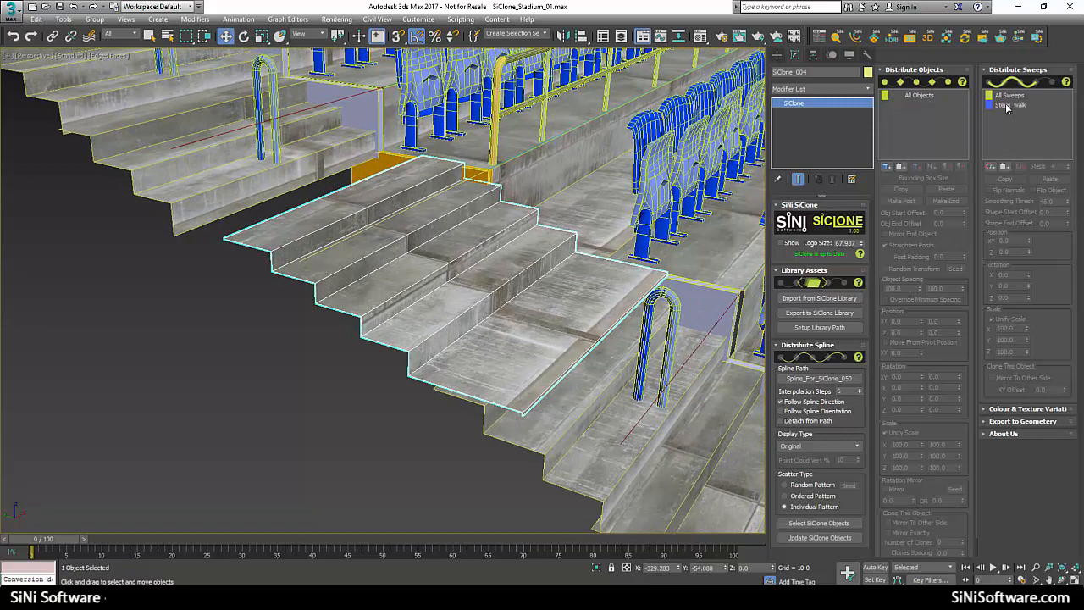
# Step: Set the Steps_walk sweep's XY position to -51 and its Z position to -5
pyautogui.click(1007, 105)
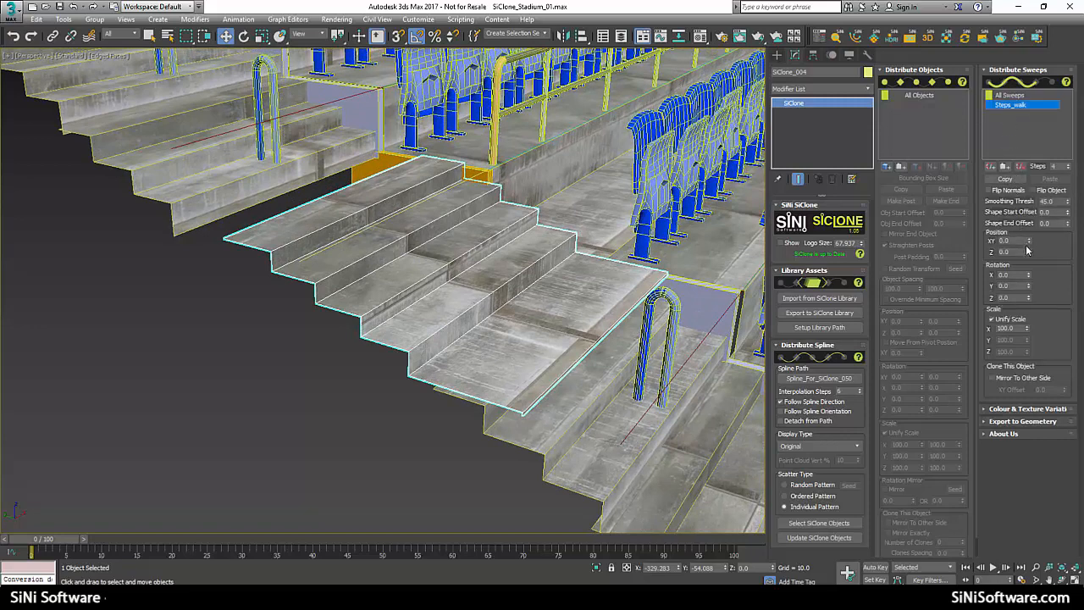
pyautogui.moveTo(1030, 242)
pyautogui.mouseDown()
pyautogui.moveTo(1025, 271)
pyautogui.moveTo(1029, 254)
pyautogui.mouseUp()
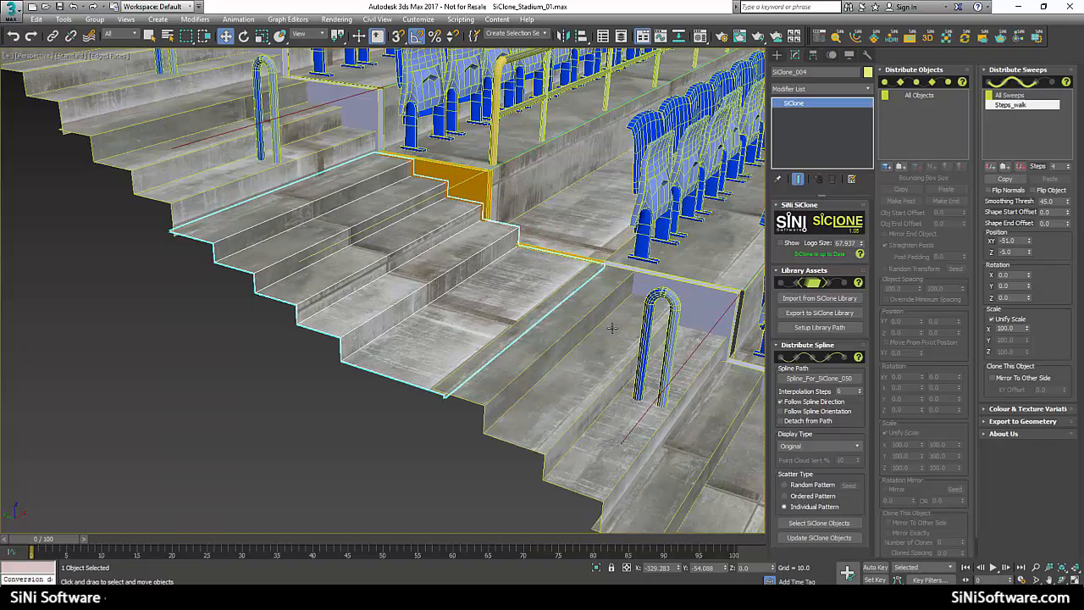
pyautogui.keyDown('alt'); pyautogui.moveTo(575, 335); pyautogui.dragTo(406, 344, button='middle'); pyautogui.keyUp('alt')
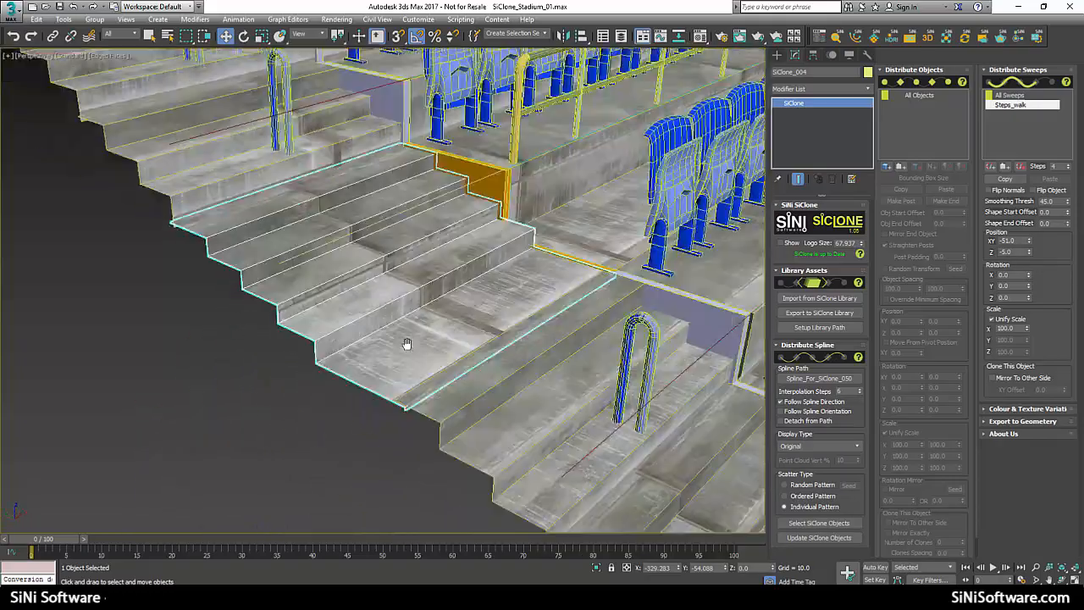
# Step: Unhide the curved spline layout of the full stadium beside the finished stand section
pyautogui.scroll(-15, 407, 343)
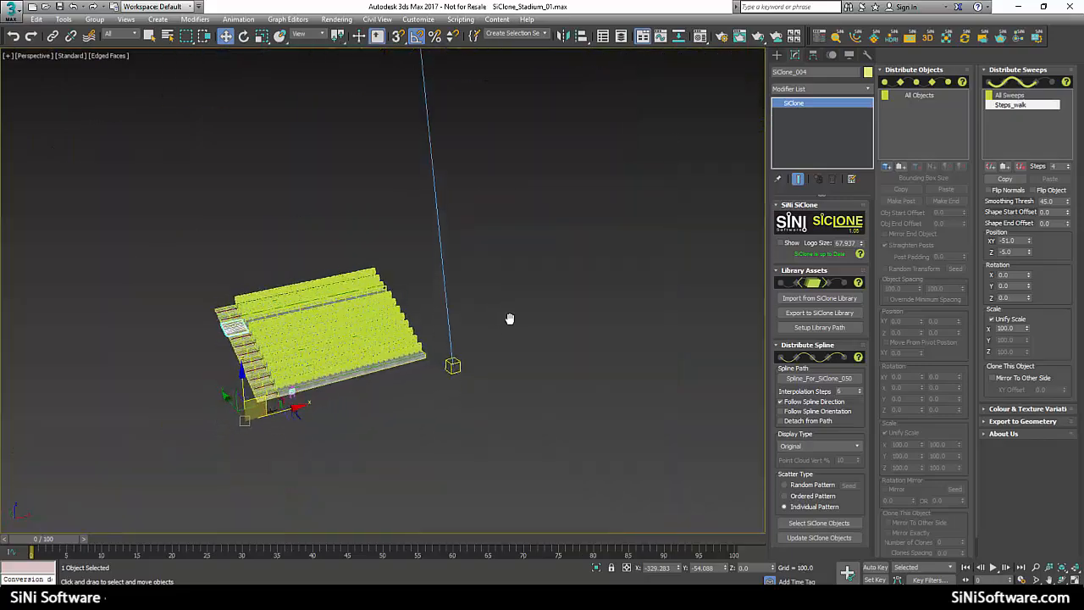
pyautogui.scroll(5, 508, 318)
pyautogui.scroll(-6, 511, 319)
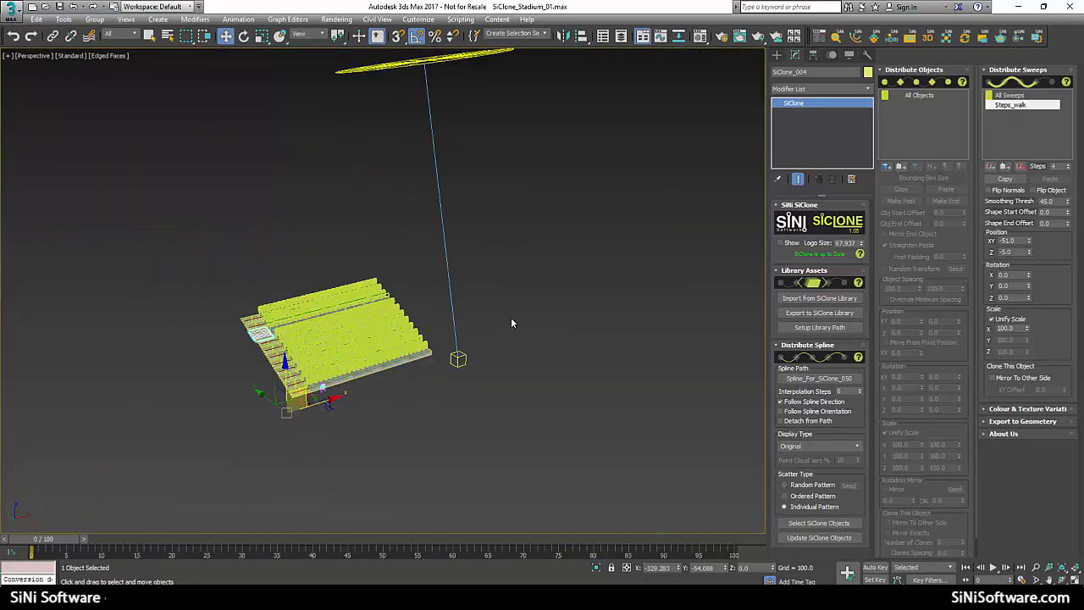
pyautogui.rightClick(512, 318)
pyautogui.click(540, 240)
pyautogui.rightClick(547, 326)
pyautogui.click(563, 271)
pyautogui.moveTo(466, 315); pyautogui.dragTo(440, 372, button='middle')
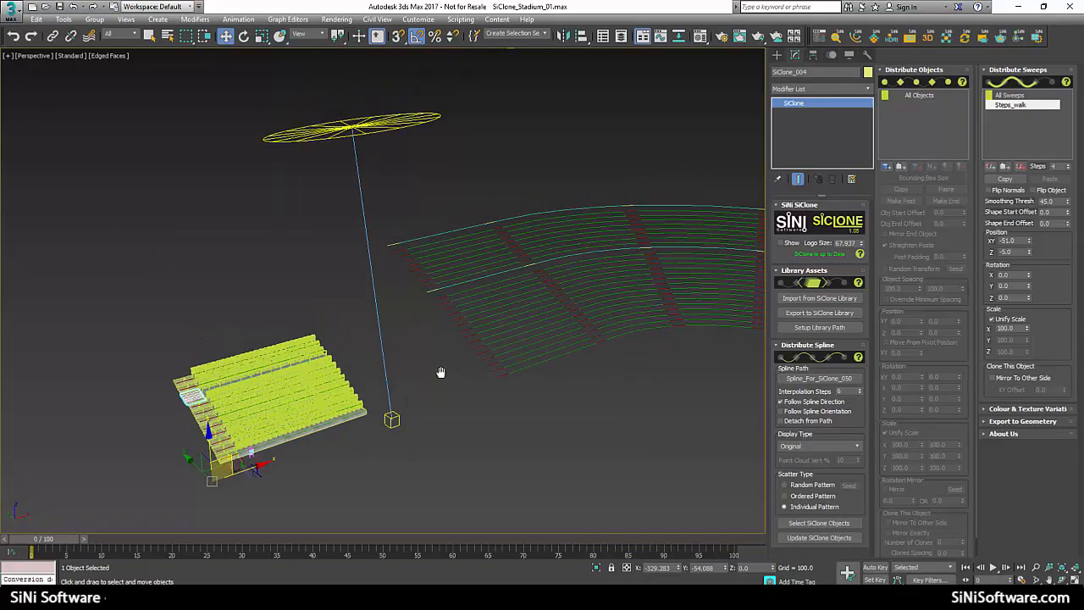
# Step: Set the display type of the main seating tiers' SiClone to Point Cloud
pyautogui.scroll(4, 441, 372)
pyautogui.click(248, 410)
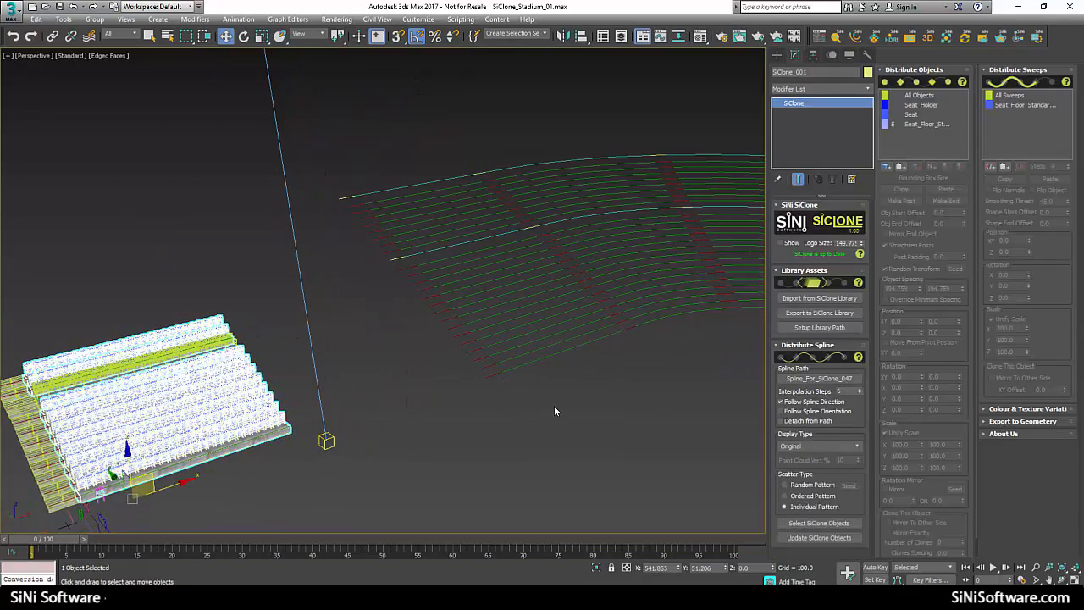
pyautogui.press('z')
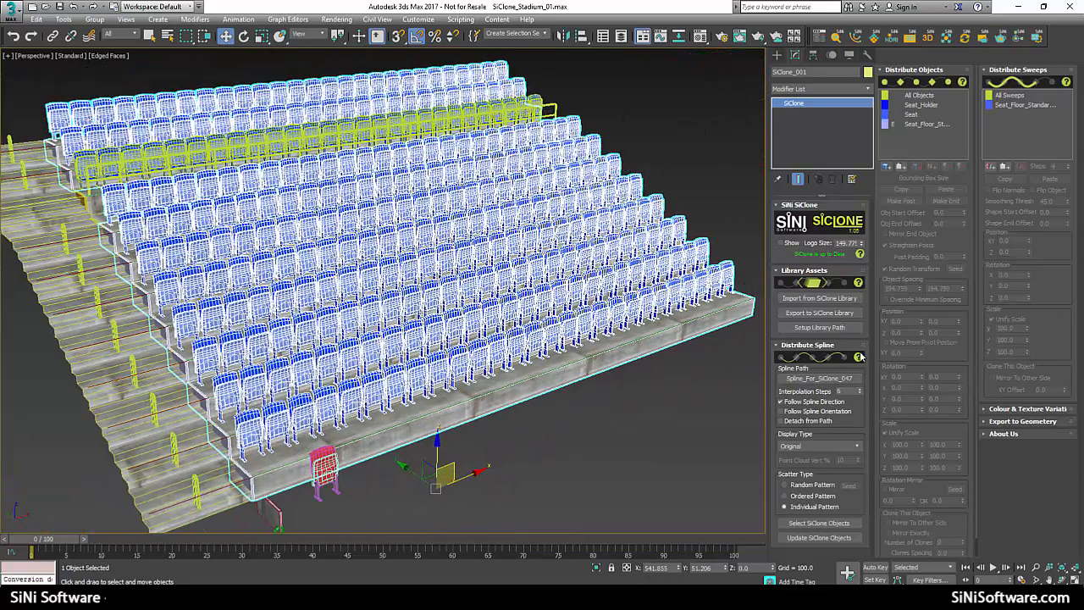
pyautogui.click(818, 446)
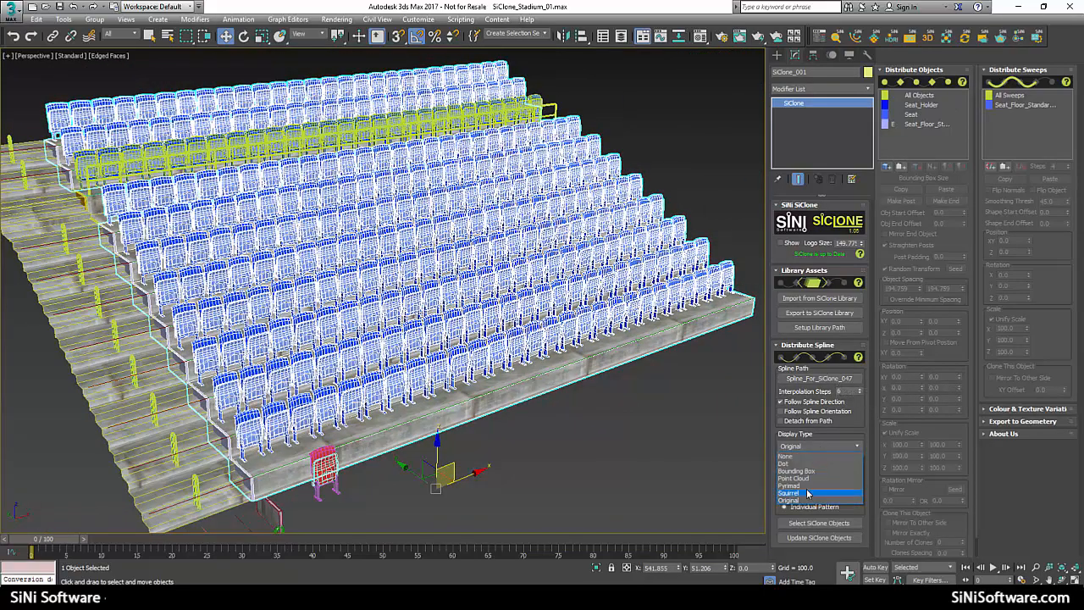
pyautogui.click(807, 478)
# Step: Set the display type of the walkway tier's SiClone, the row with the rails, to Point Cloud
pyautogui.moveTo(635, 267); pyautogui.dragTo(586, 310, button='middle')
pyautogui.click(456, 137)
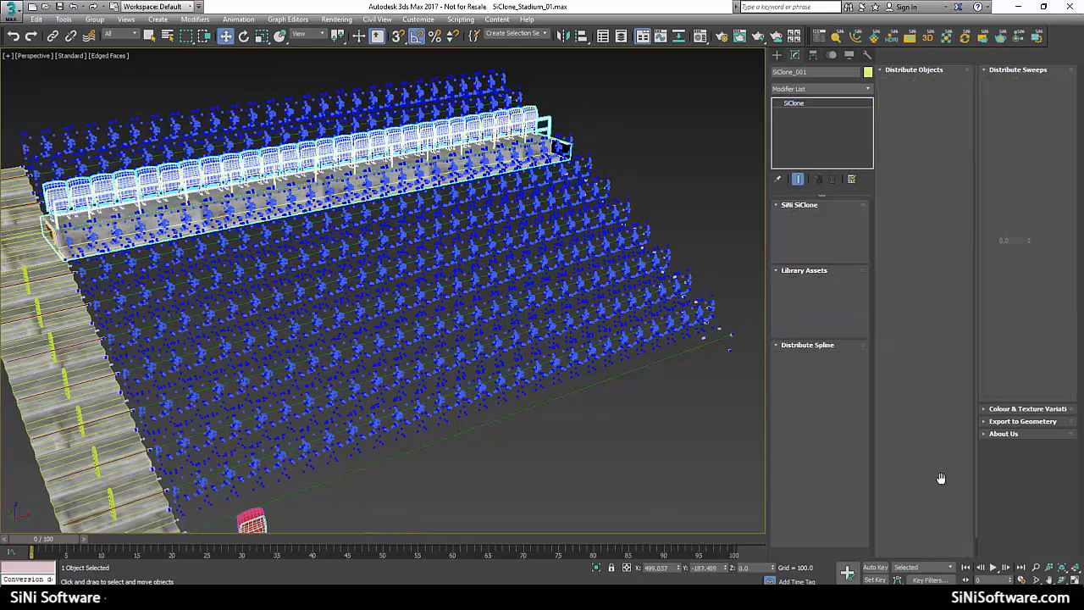
pyautogui.click(815, 448)
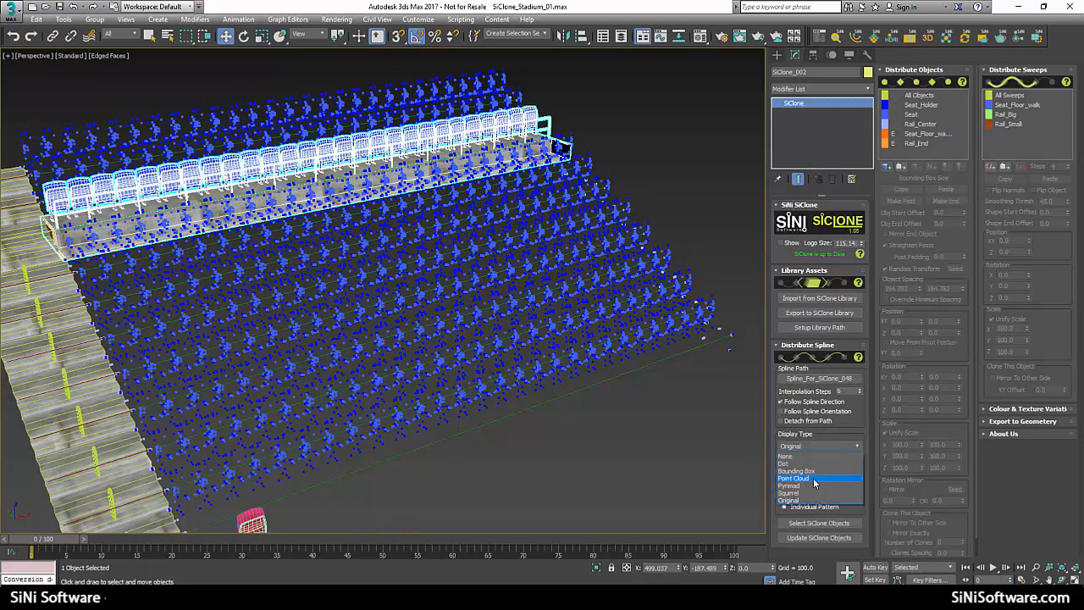
pyautogui.click(814, 479)
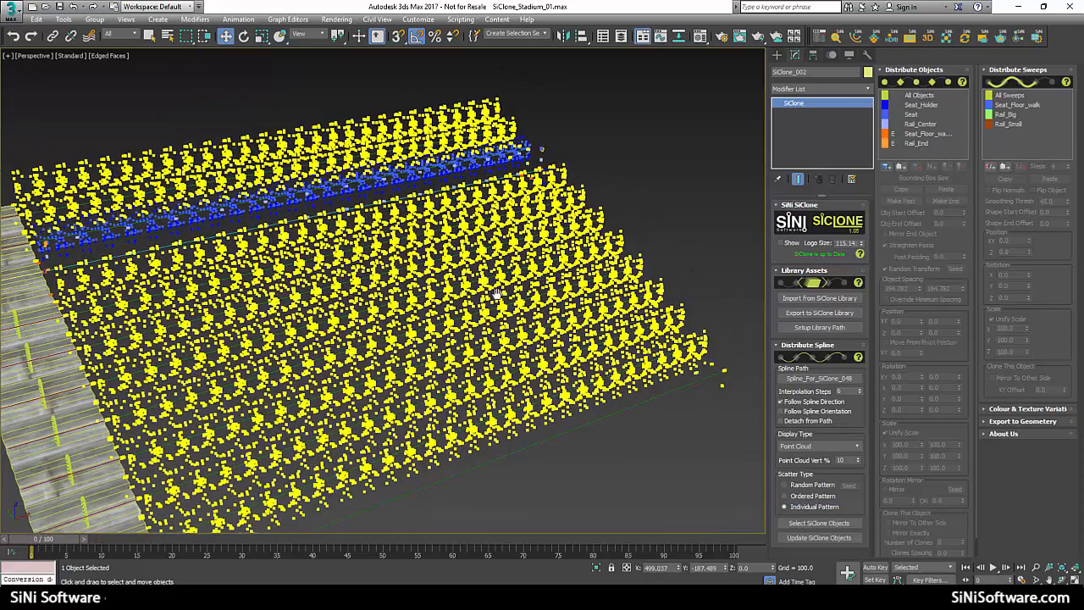
# Step: Assign the curved stadium's seating row splines as the path of the main seating SiClone and set its display type to Original
pyautogui.scroll(3, 484, 171)
pyautogui.scroll(-5, 568, 286)
pyautogui.moveTo(568, 285); pyautogui.dragTo(356, 316, button='middle')
pyautogui.scroll(2, 582, 296)
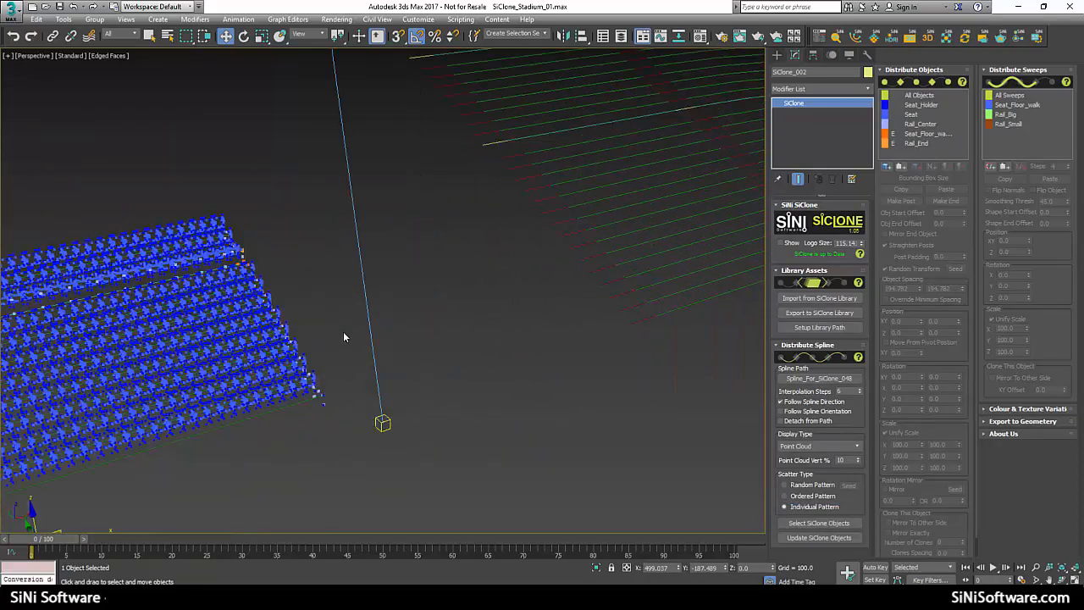
pyautogui.click(261, 383)
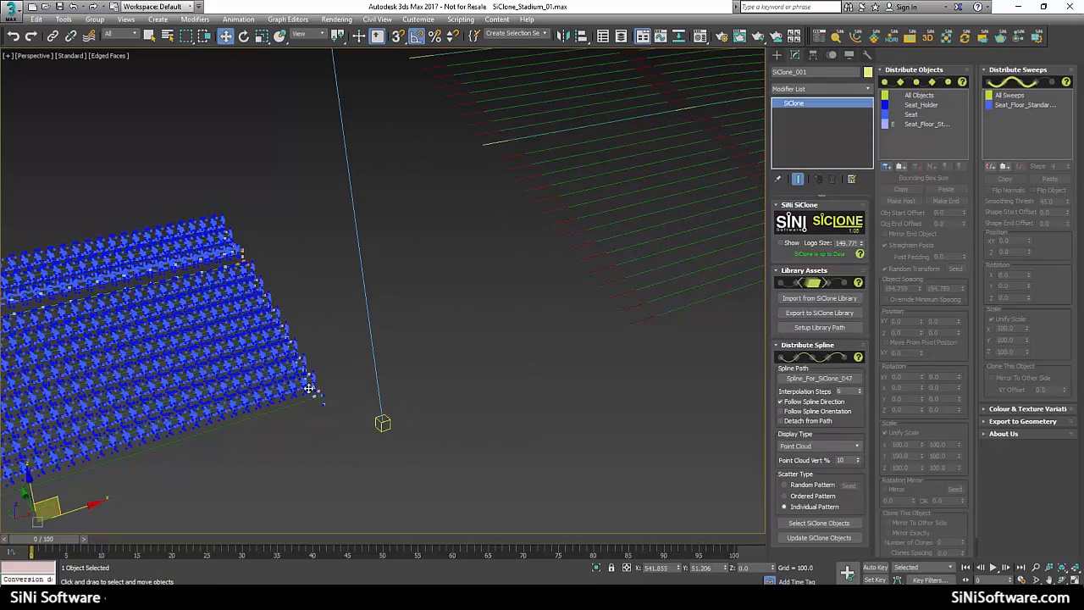
pyautogui.click(821, 381)
pyautogui.click(716, 304)
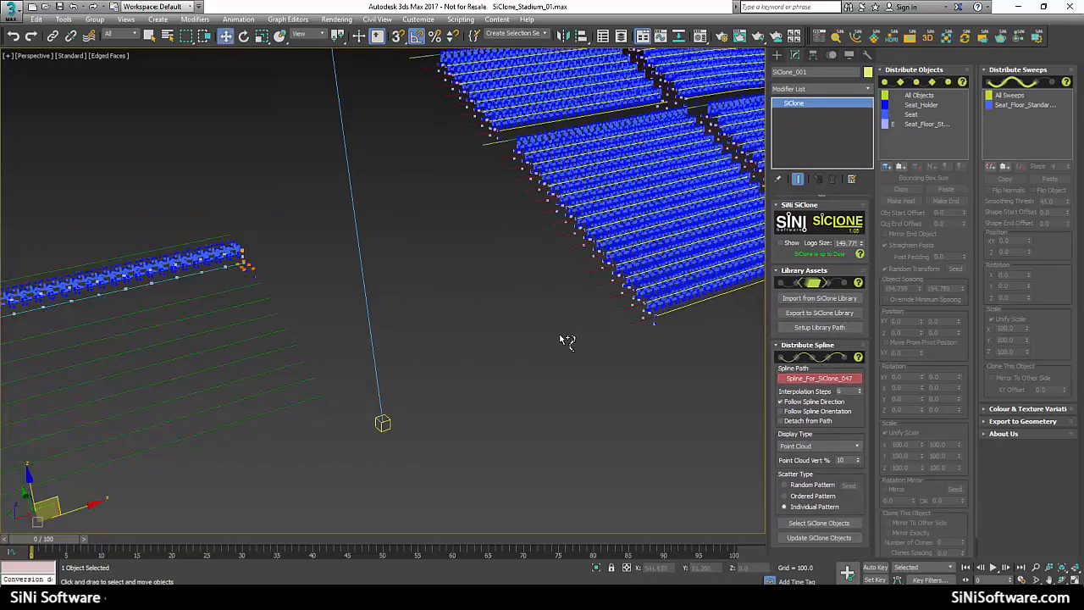
pyautogui.moveTo(834, 380); pyautogui.dragTo(827, 386, button='middle')
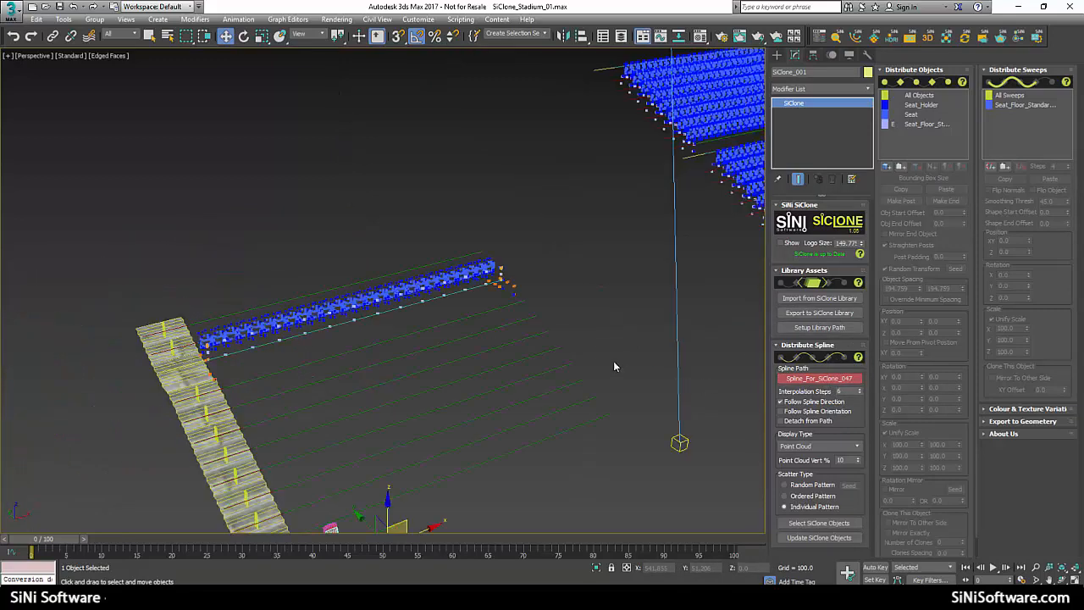
pyautogui.moveTo(575, 337); pyautogui.dragTo(334, 254, button='middle')
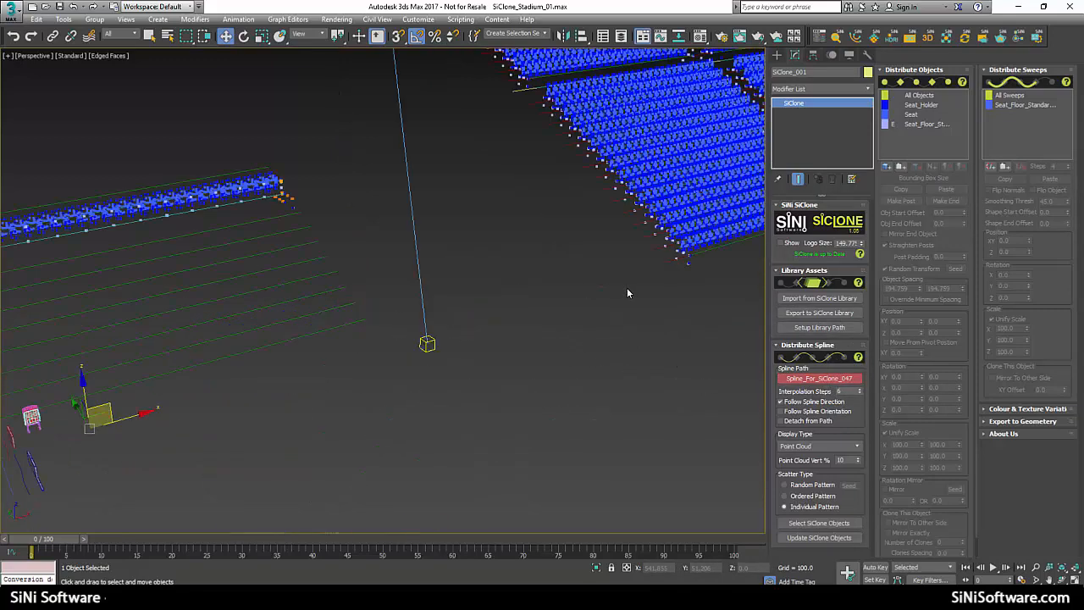
pyautogui.rightClick(355, 205)
pyautogui.click(378, 192)
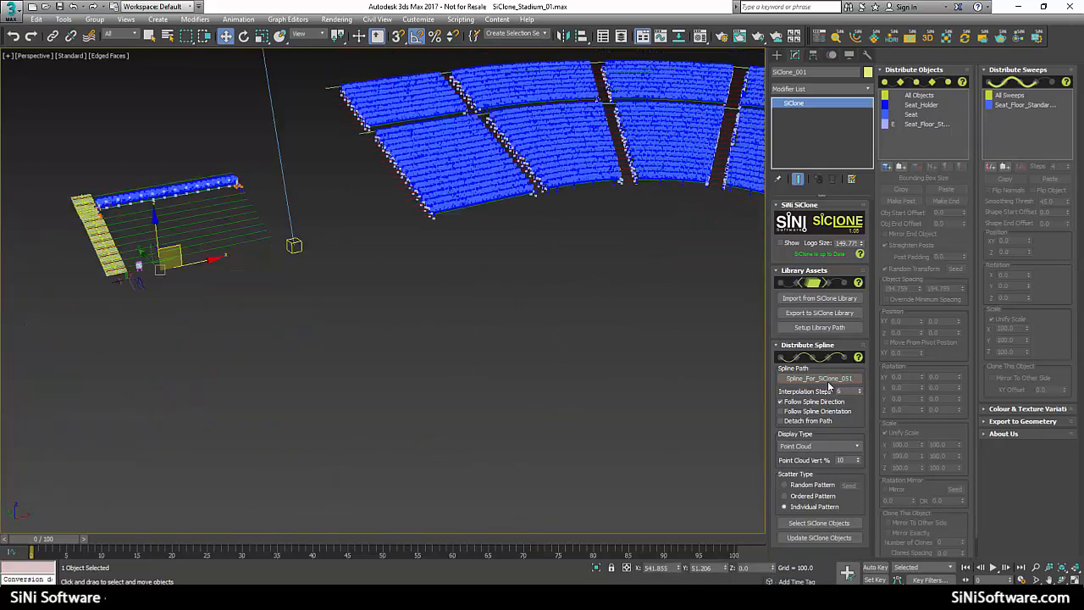
pyautogui.click(832, 446)
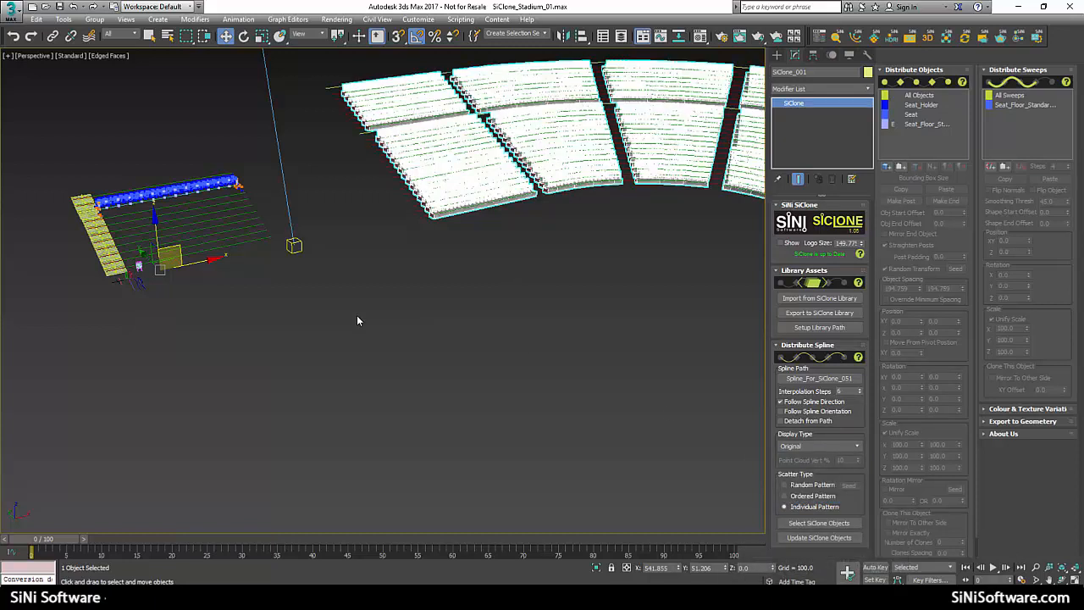
# Step: Select SiClone_002 from the scene's object list and set its display type to Original
pyautogui.click(169, 36)
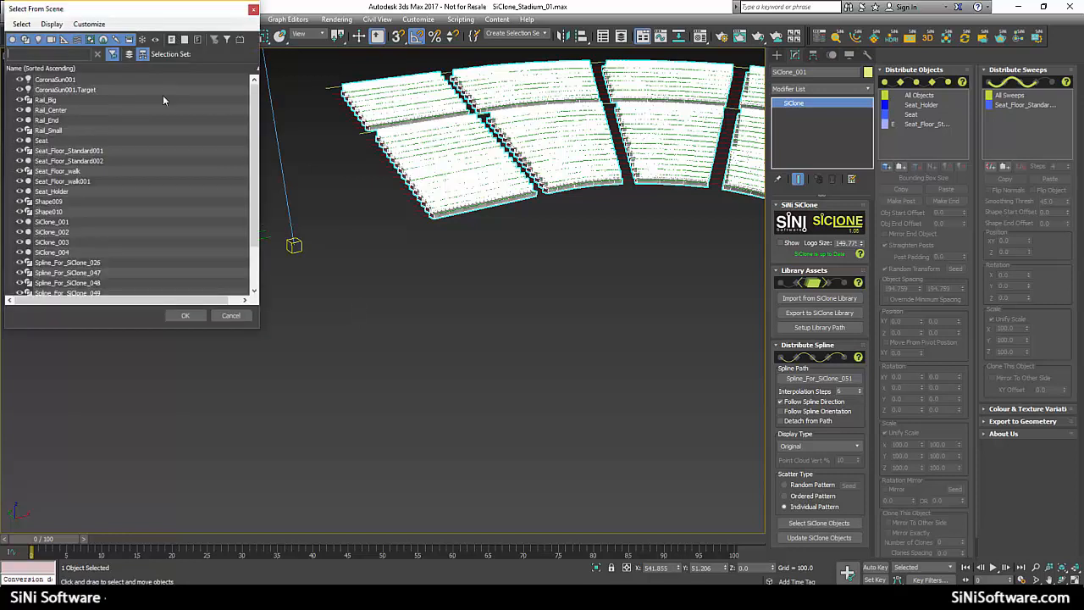
pyautogui.doubleClick(63, 233)
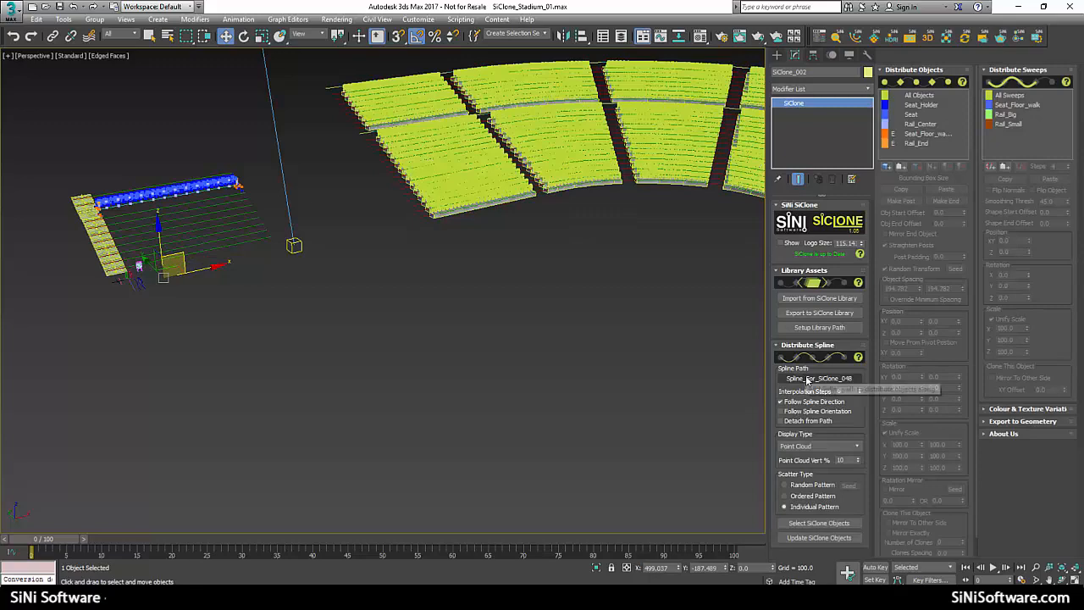
pyautogui.click(808, 379)
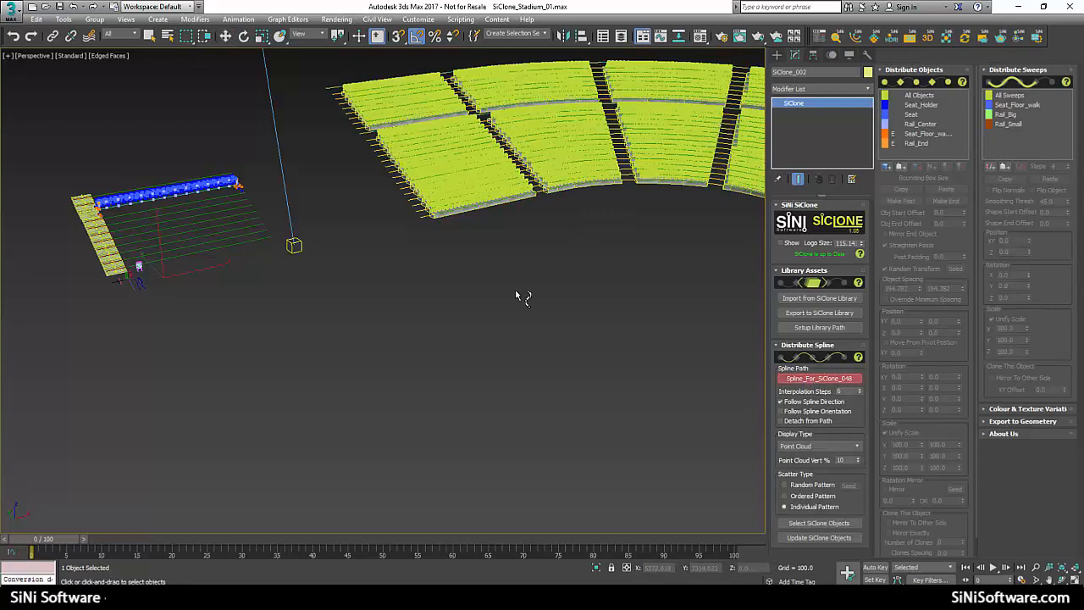
pyautogui.rightClick(611, 385)
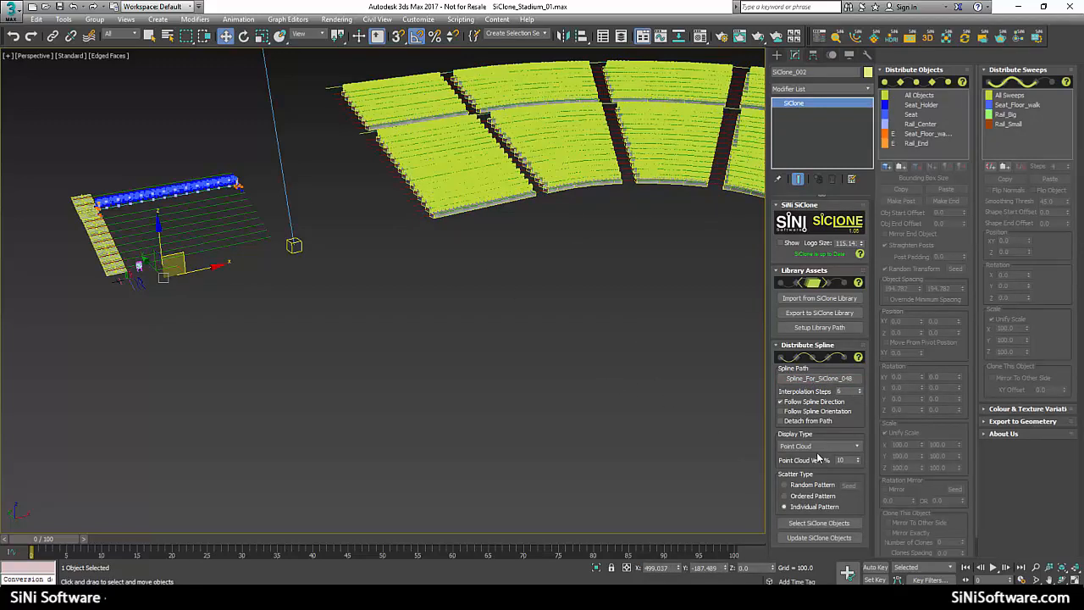
pyautogui.click(818, 447)
pyautogui.click(806, 501)
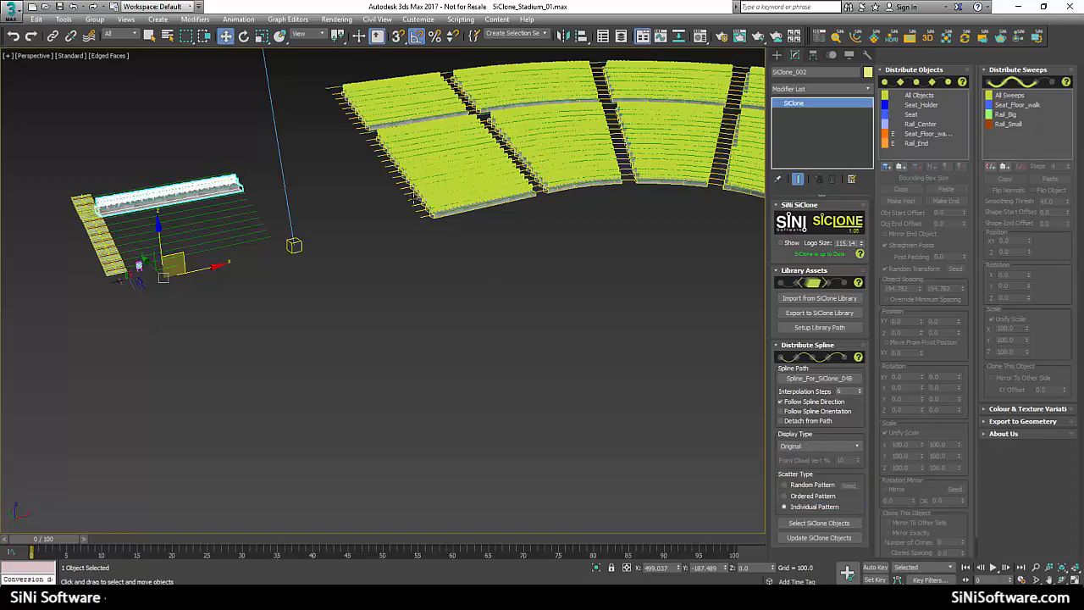
# Step: Assign the curved stadium's walkway spline between the seating blocks as the path of SiClone_002
pyautogui.moveTo(374, 187); pyautogui.dragTo(456, 328, button='middle')
pyautogui.scroll(6, 395, 126)
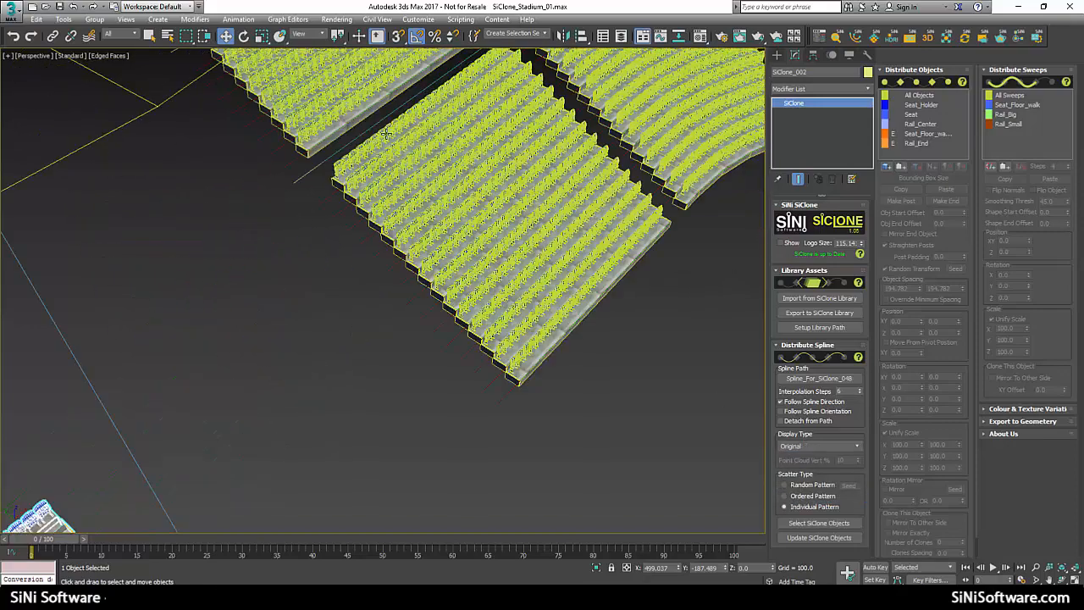
pyautogui.click(819, 378)
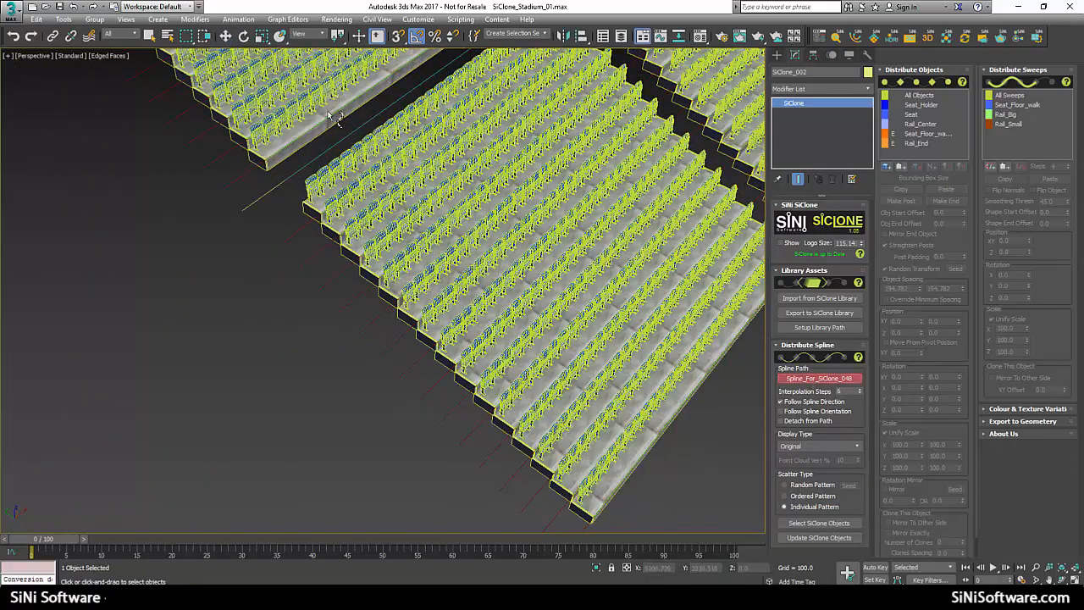
pyautogui.click(335, 256)
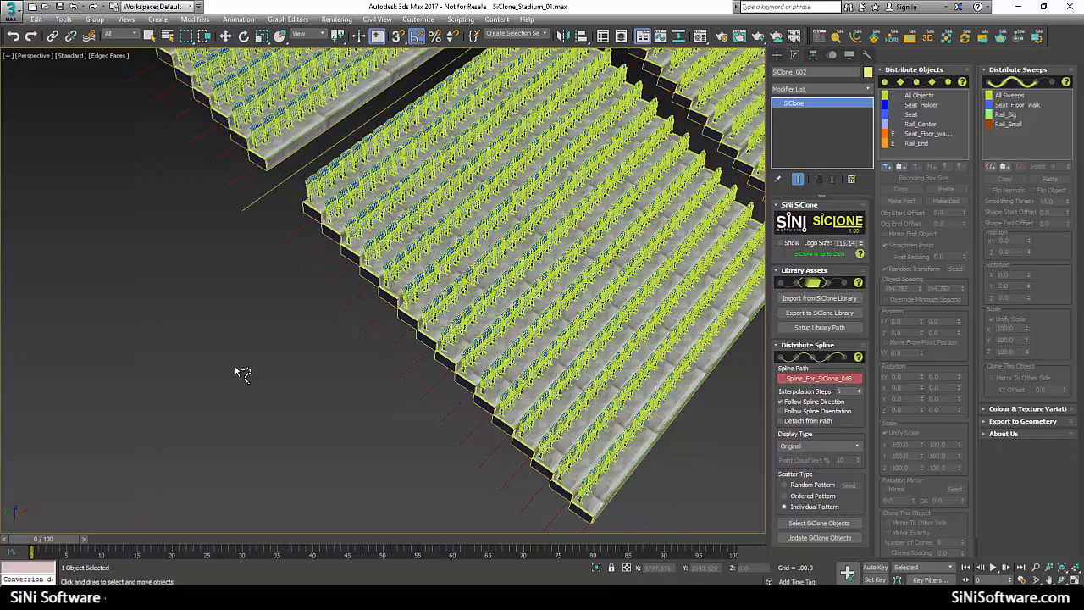
# Step: Assign the curved stadium's aisle splines as the path of the staircase and handrail SiClone
pyautogui.scroll(-5, 256, 300)
pyautogui.keyDown('alt'); pyautogui.moveTo(260, 332); pyautogui.dragTo(255, 278, button='middle'); pyautogui.keyUp('alt')
pyautogui.scroll(4, 194, 351)
pyautogui.moveTo(194, 350); pyautogui.dragTo(258, 383, button='middle')
pyautogui.scroll(4, 245, 385)
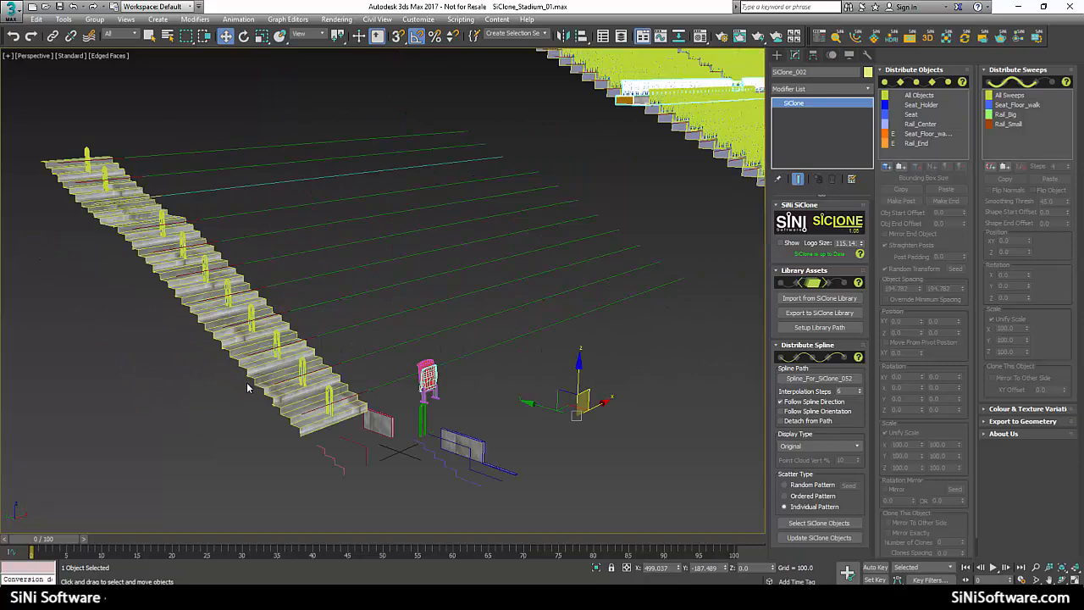
pyautogui.click(355, 362)
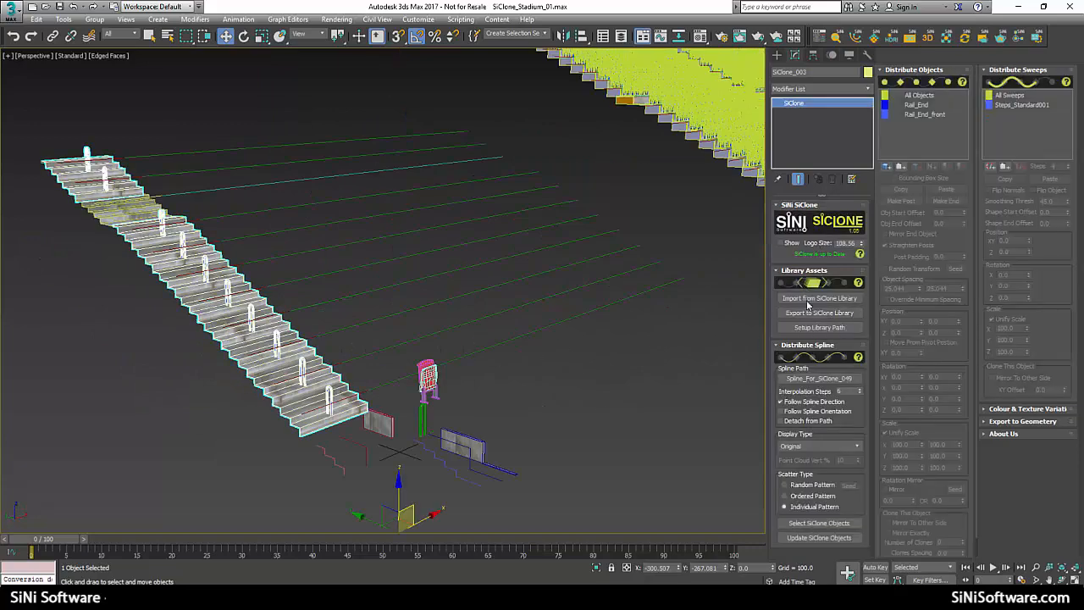
pyautogui.click(814, 378)
pyautogui.moveTo(641, 234); pyautogui.dragTo(162, 245, button='middle')
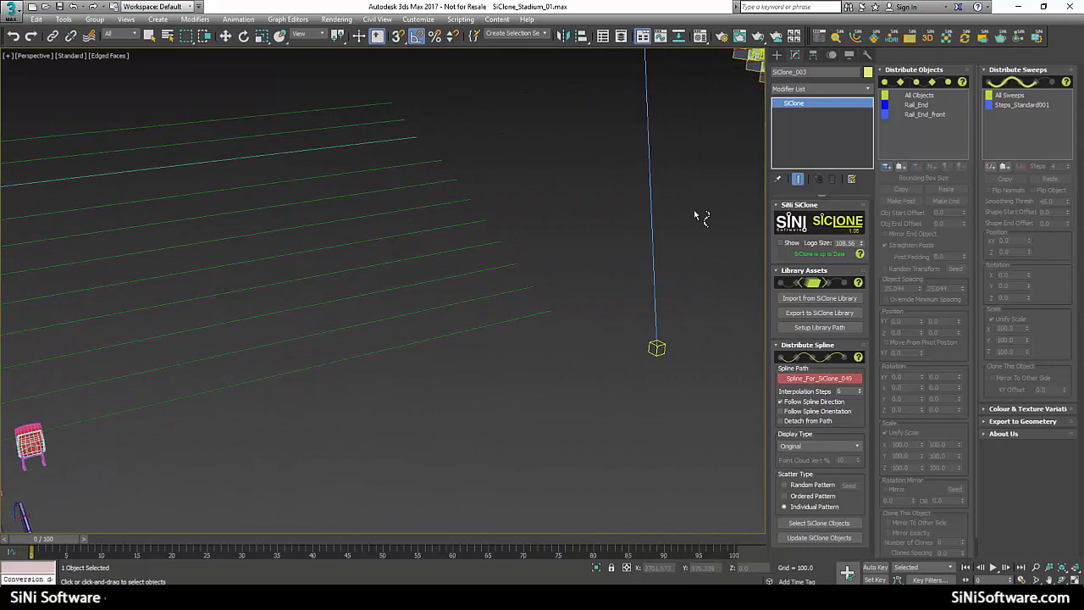
pyautogui.click(749, 82)
# Step: Assign the curved stadium's walkway step spline, at the aisle gaps, as the path of the Steps_walk SiClone
pyautogui.moveTo(339, 286); pyautogui.dragTo(570, 296, button='middle')
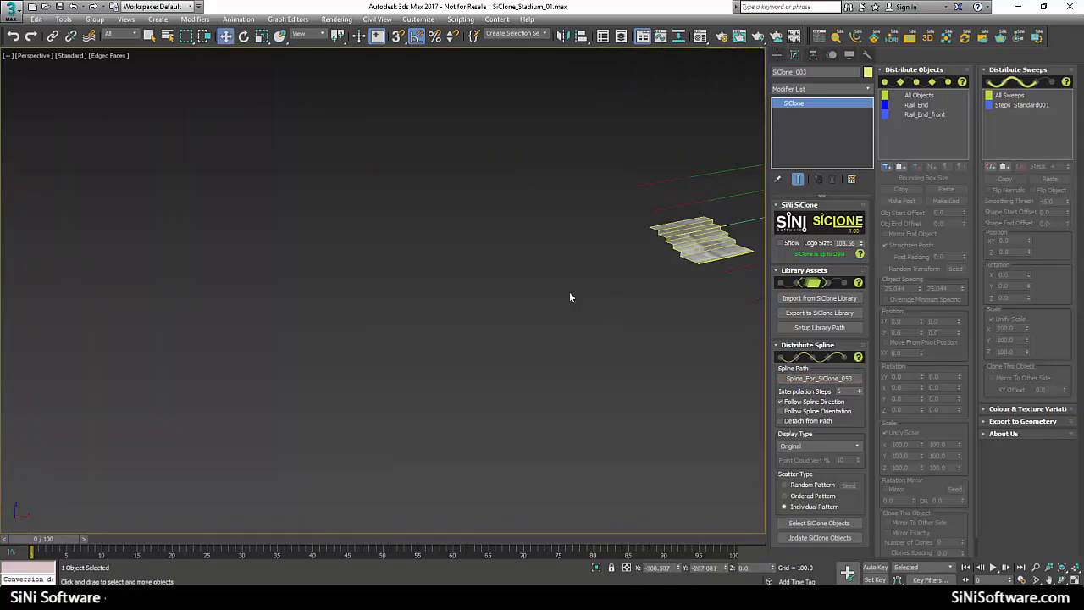
pyautogui.click(690, 256)
pyautogui.moveTo(444, 324); pyautogui.dragTo(246, 420, button='middle')
pyautogui.scroll(-4, 506, 292)
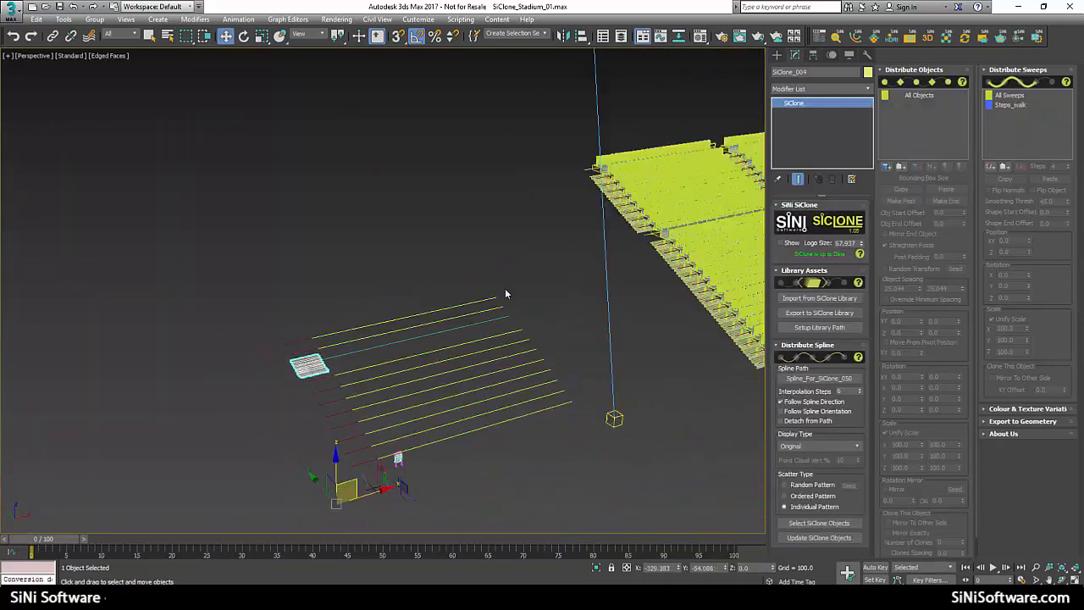
pyautogui.moveTo(564, 237); pyautogui.dragTo(524, 269, button='middle')
pyautogui.scroll(5, 578, 274)
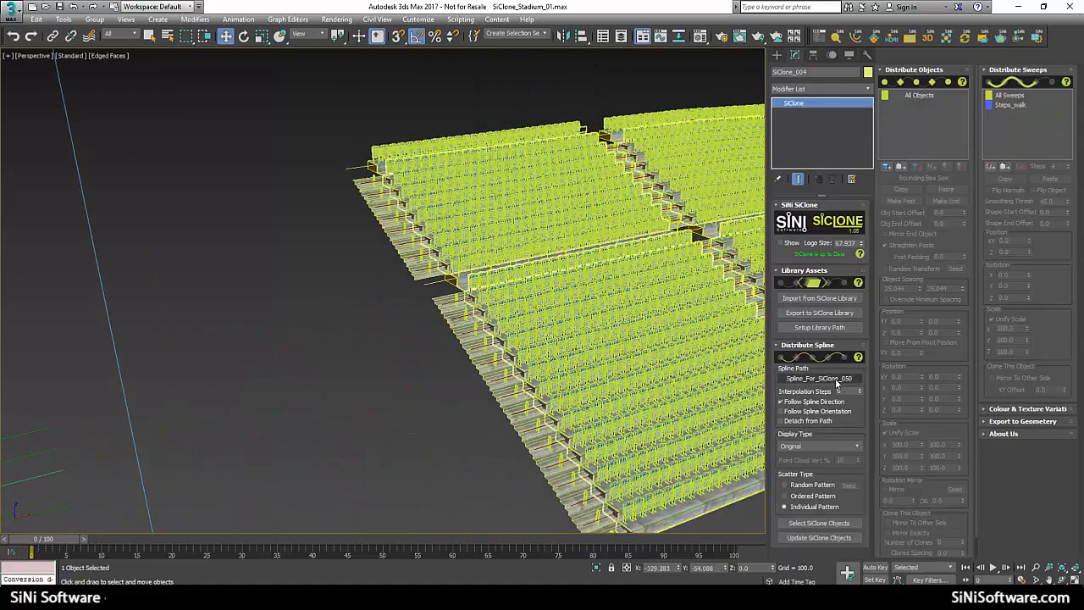
pyautogui.click(438, 284)
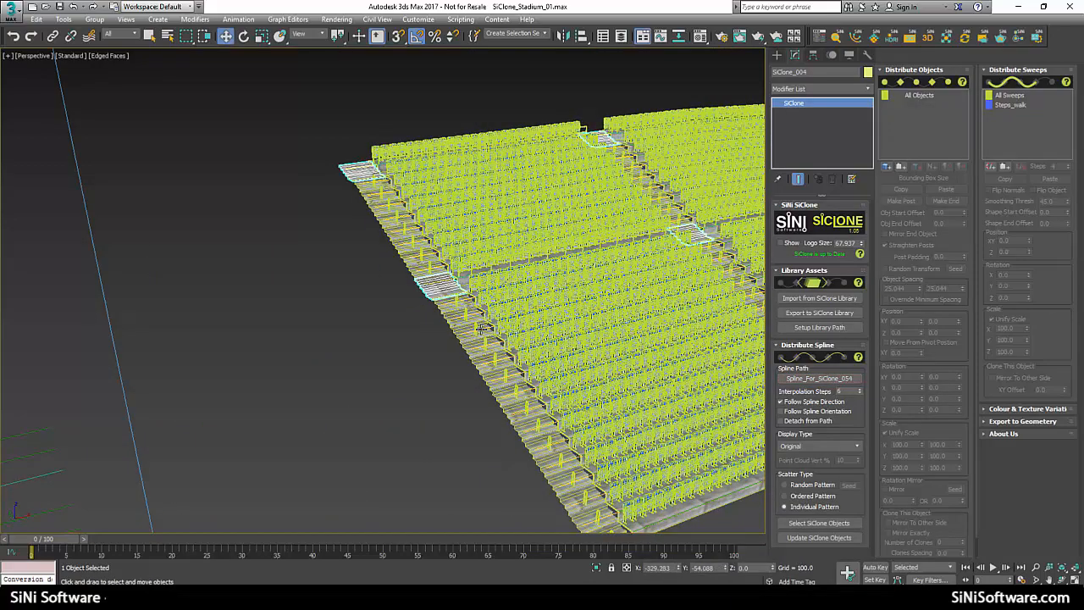
# Step: Examine the curved stand, render a close view of its seats and aisle stairs with Corona, and close the frame buffer
pyautogui.moveTo(349, 338); pyautogui.dragTo(124, 353, button='middle')
pyautogui.scroll(-5, 511, 356)
pyautogui.scroll(5, 538, 344)
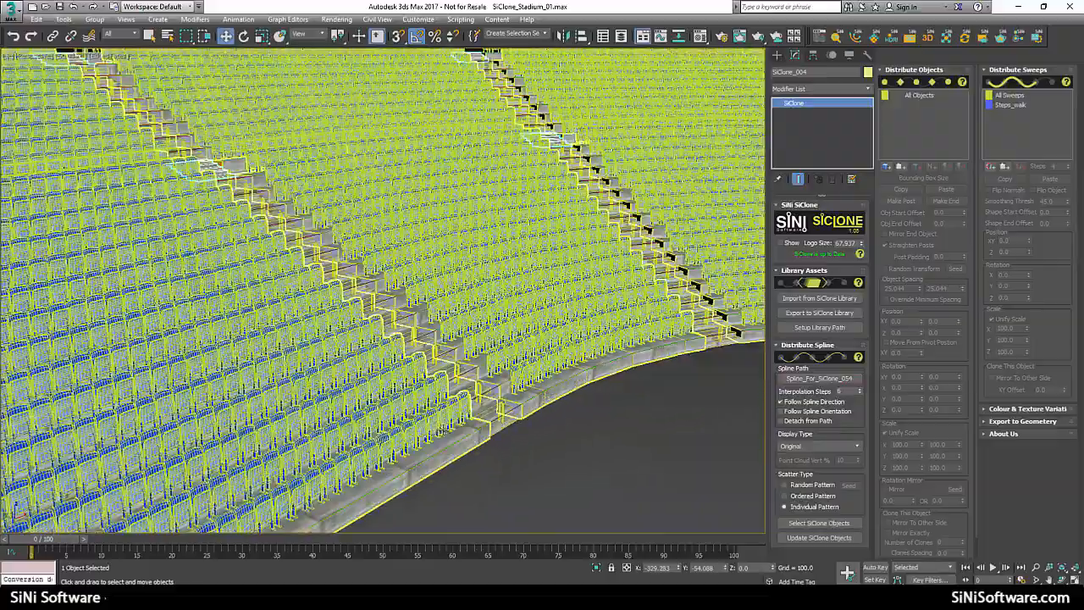
pyautogui.scroll(-8, 502, 406)
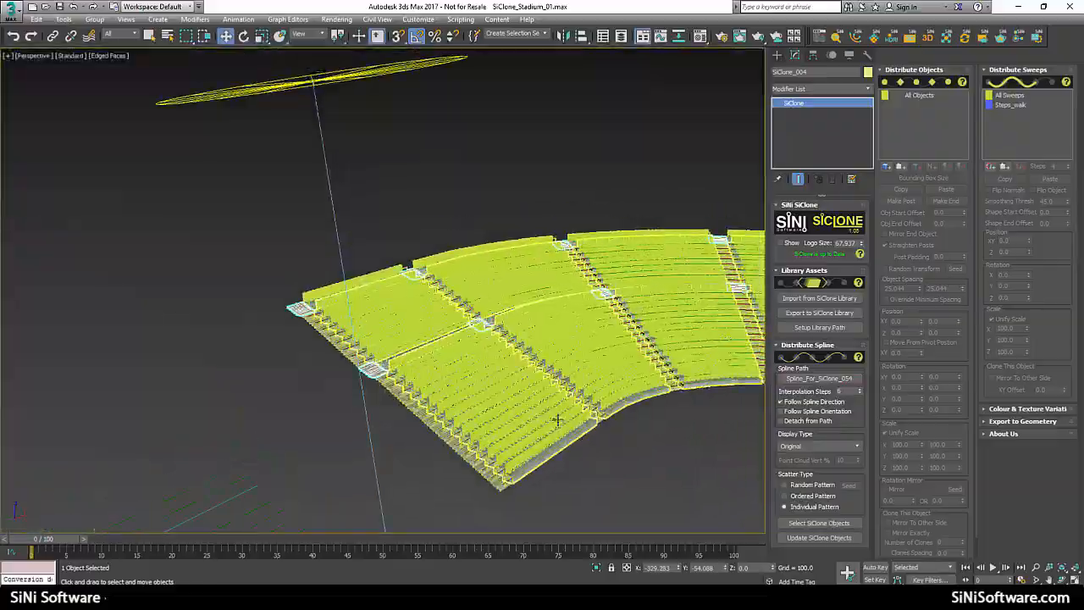
pyautogui.scroll(4, 557, 416)
pyautogui.scroll(8, 559, 419)
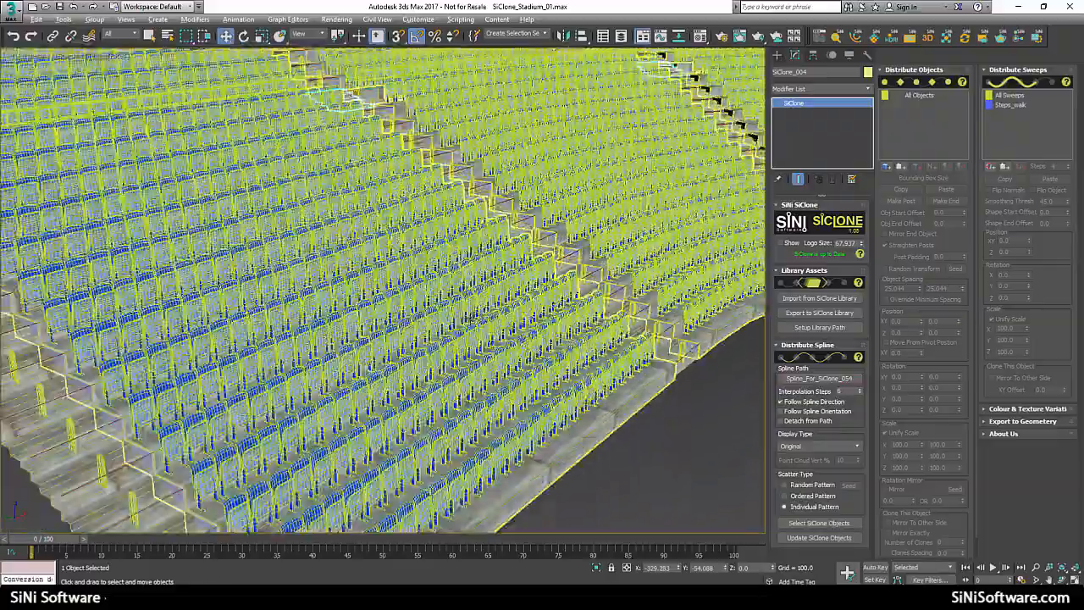
pyautogui.scroll(-2, 483, 311)
pyautogui.moveTo(484, 310); pyautogui.dragTo(505, 321, button='middle')
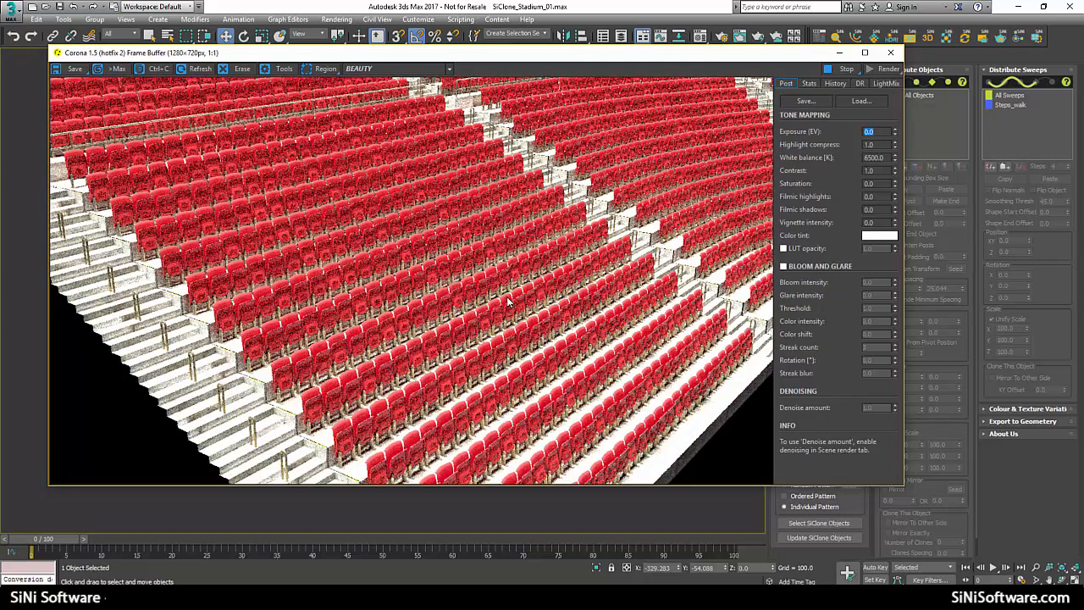
pyautogui.click(891, 53)
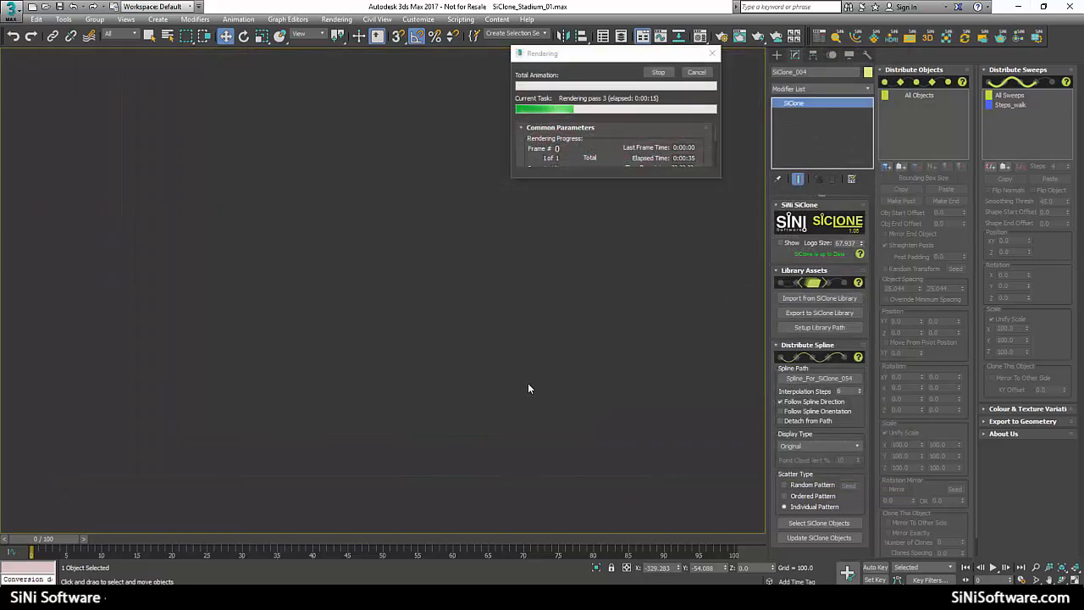